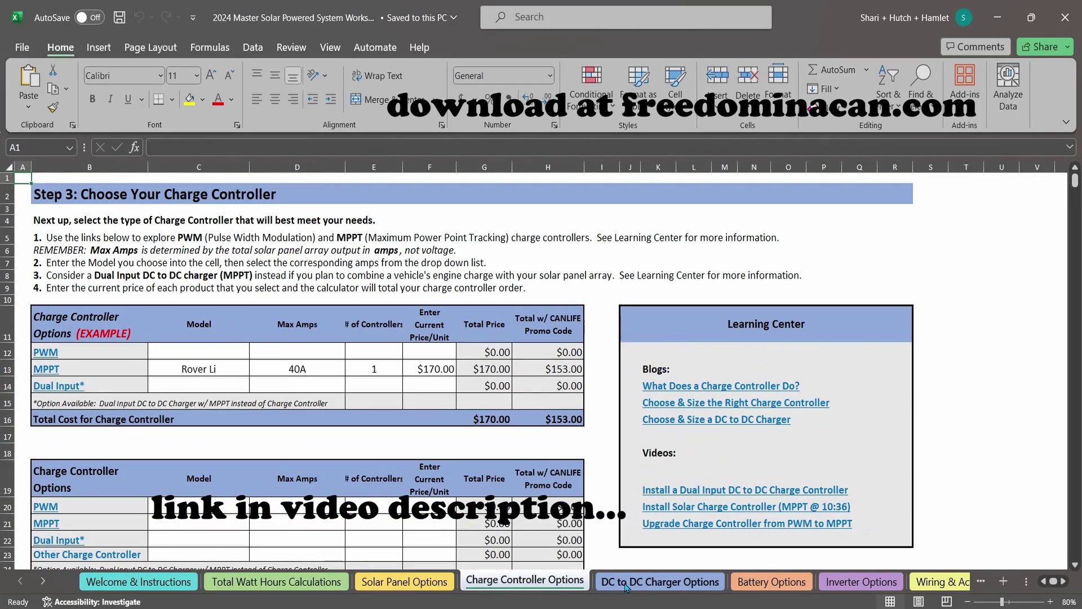
- Switch from Charge Controller Options to the DC to DC Charger Options sheet
click(627, 586)
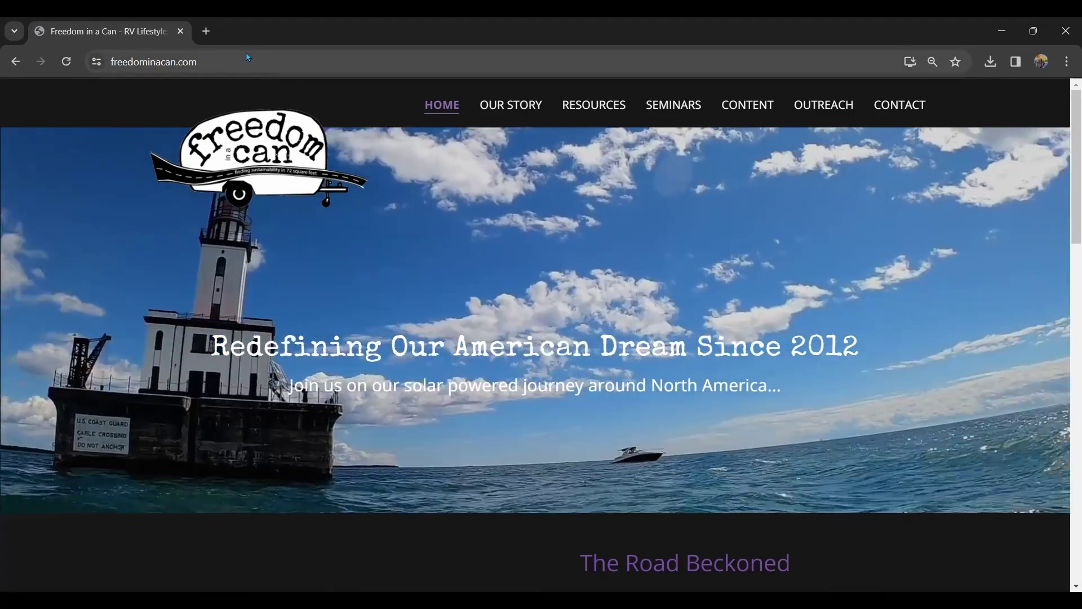
- On Freedom in a Can, go through Resources and RV Solar Tips & Resources to the Renogy solar page
click(117, 65)
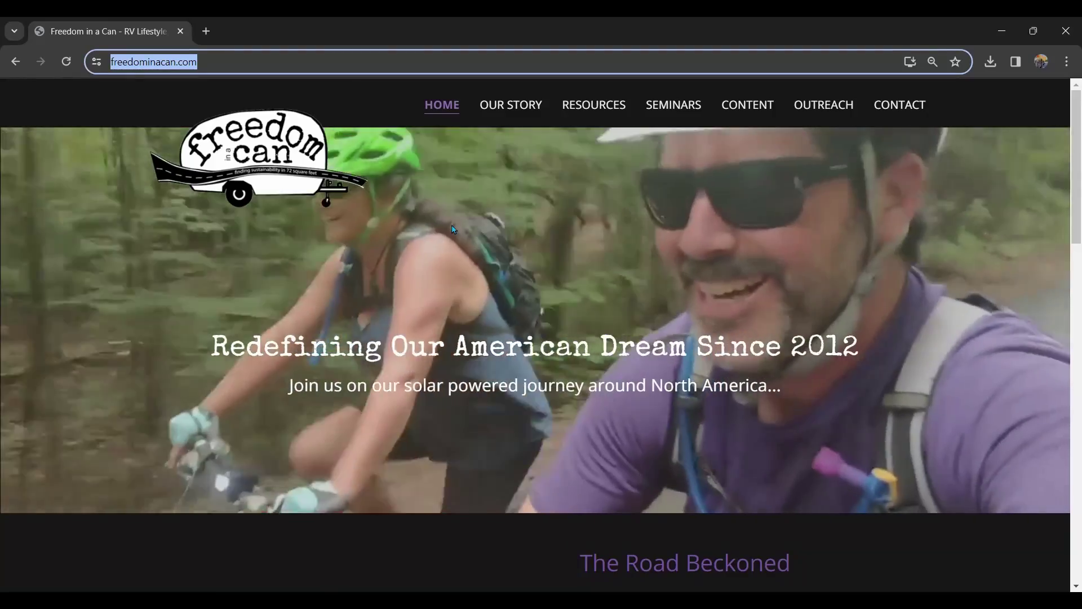
click(457, 229)
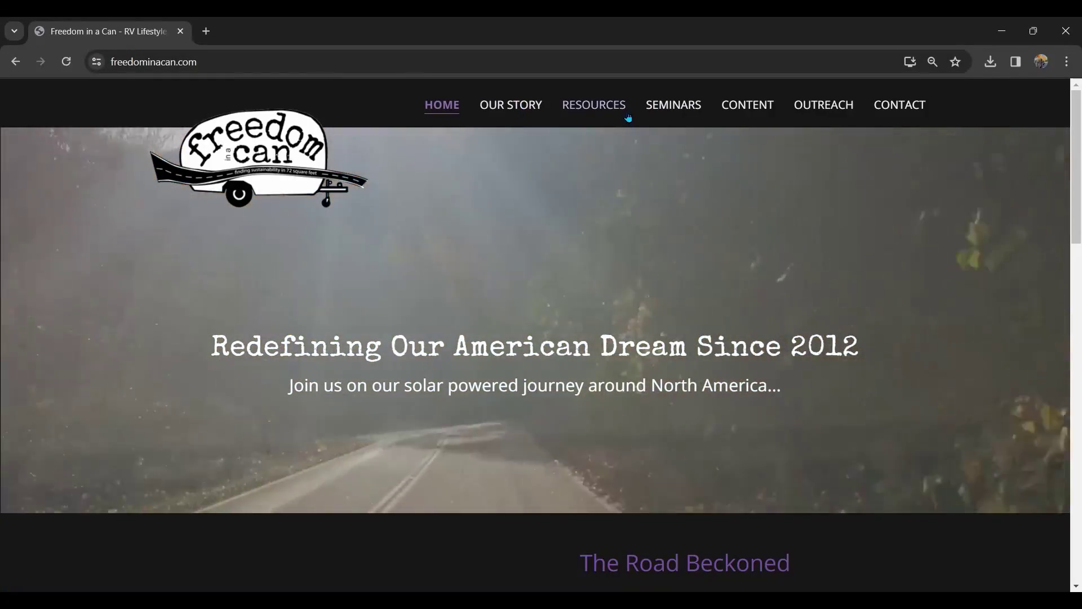
click(605, 107)
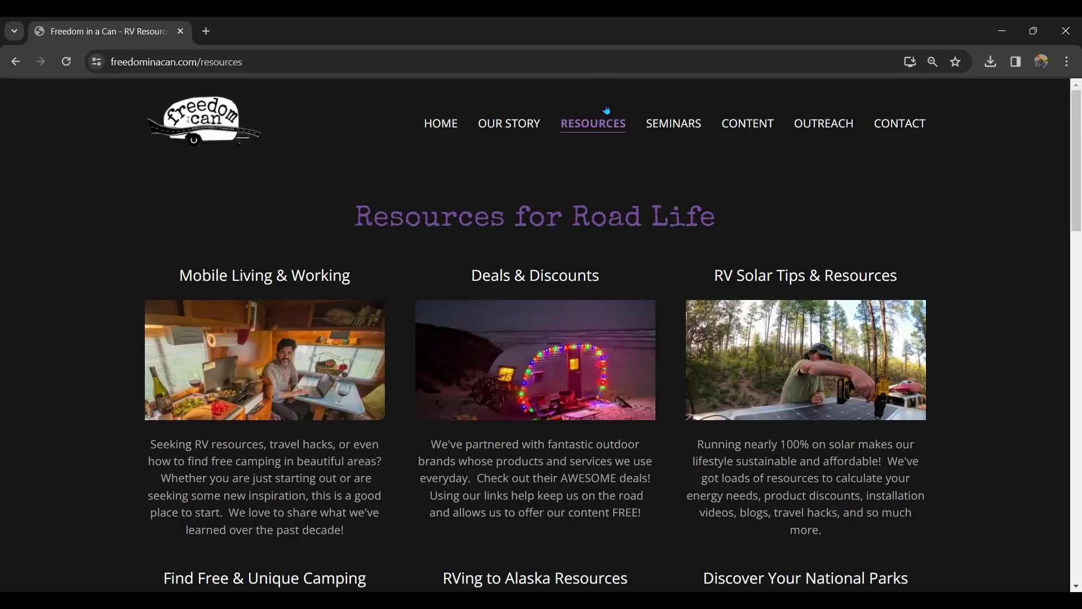
click(819, 375)
click(1076, 587)
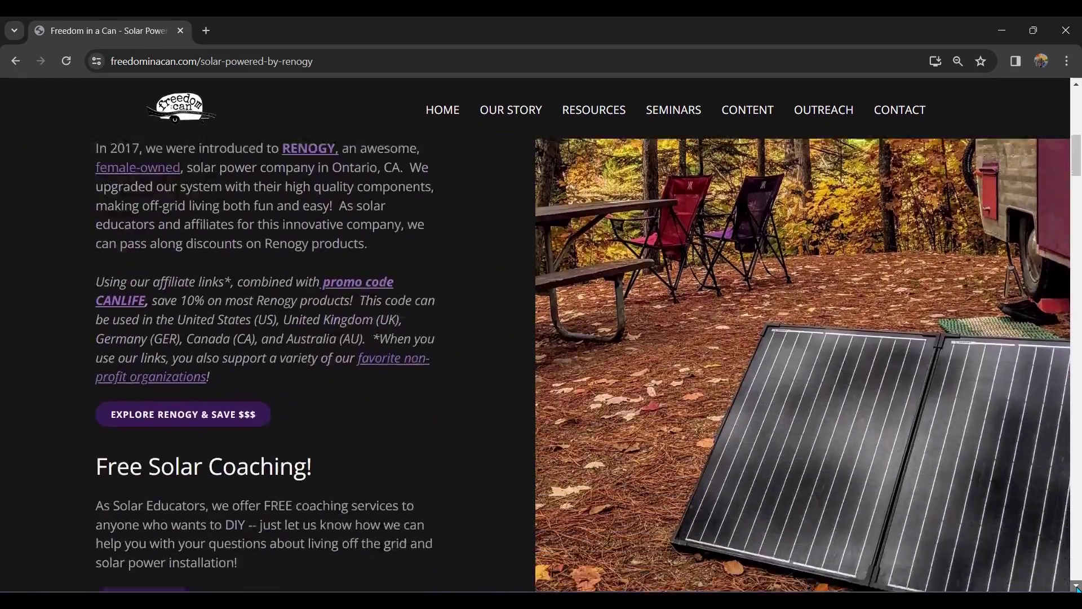
drag(1076, 587, 1076, 588)
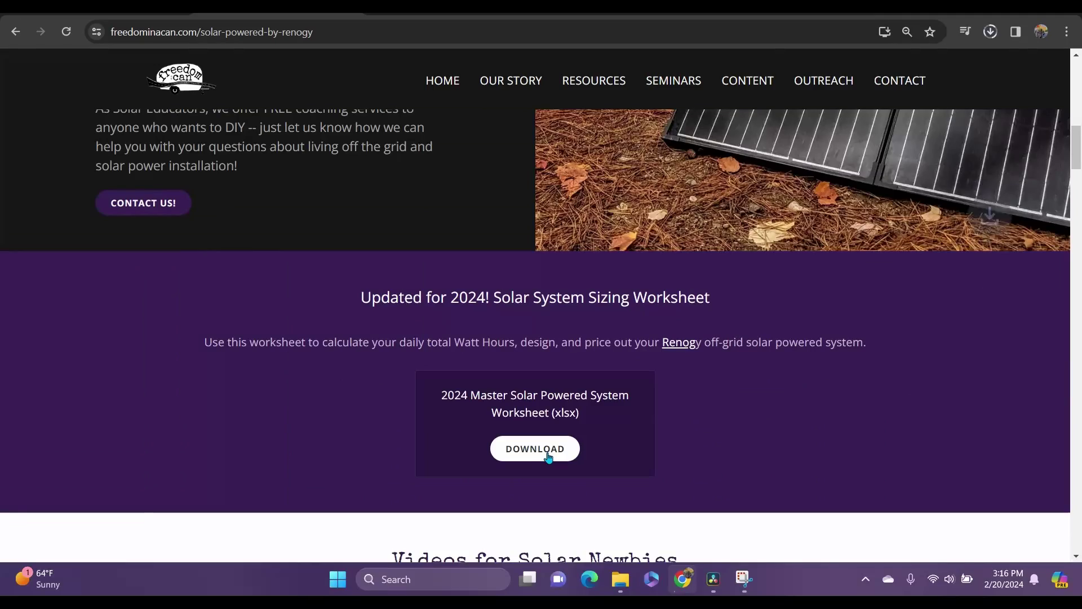
- Open the downloaded solar worksheet from the Downloads folder in Excel, maximized
click(991, 32)
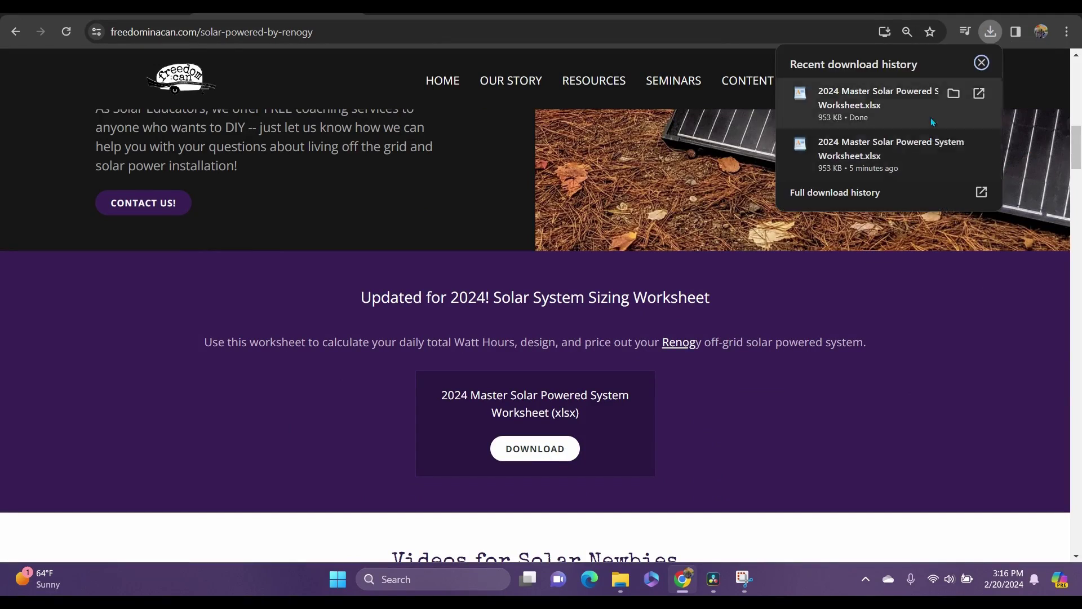
click(954, 95)
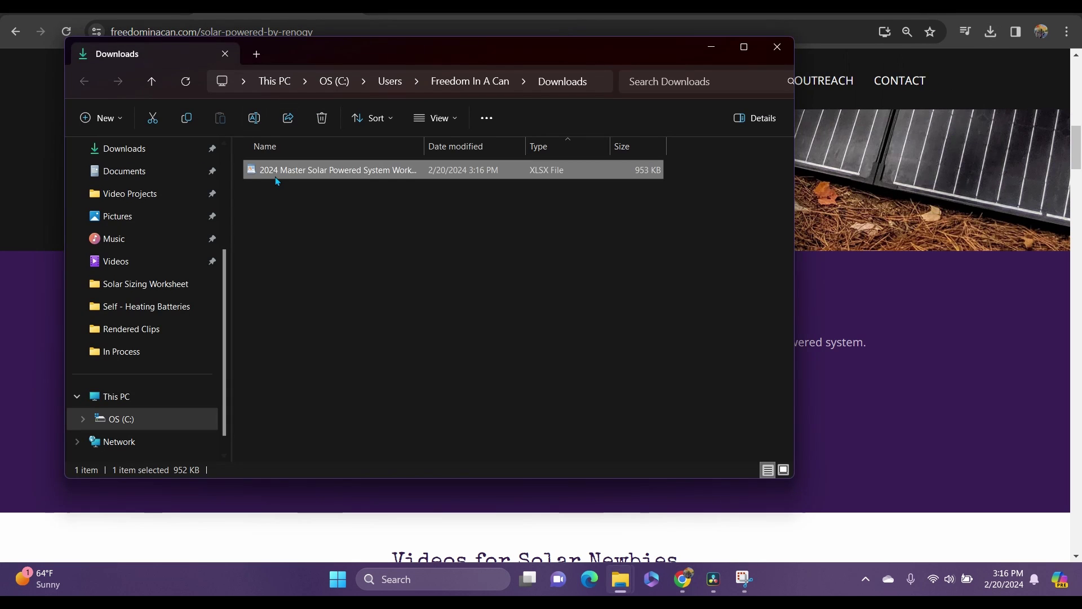
right_click(302, 169)
mouse_move(340, 237)
click(539, 238)
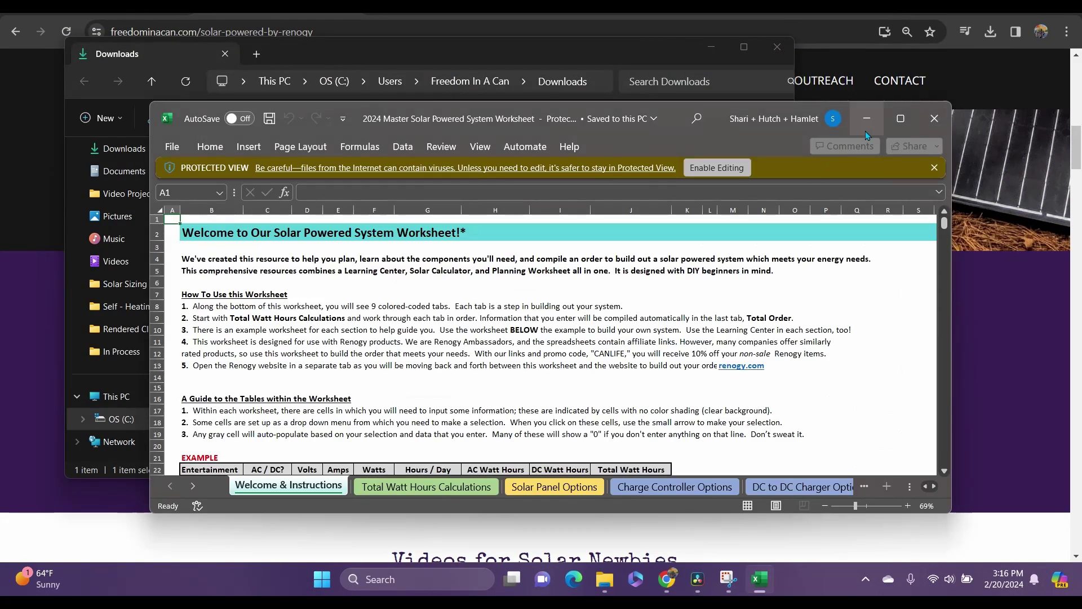
click(900, 118)
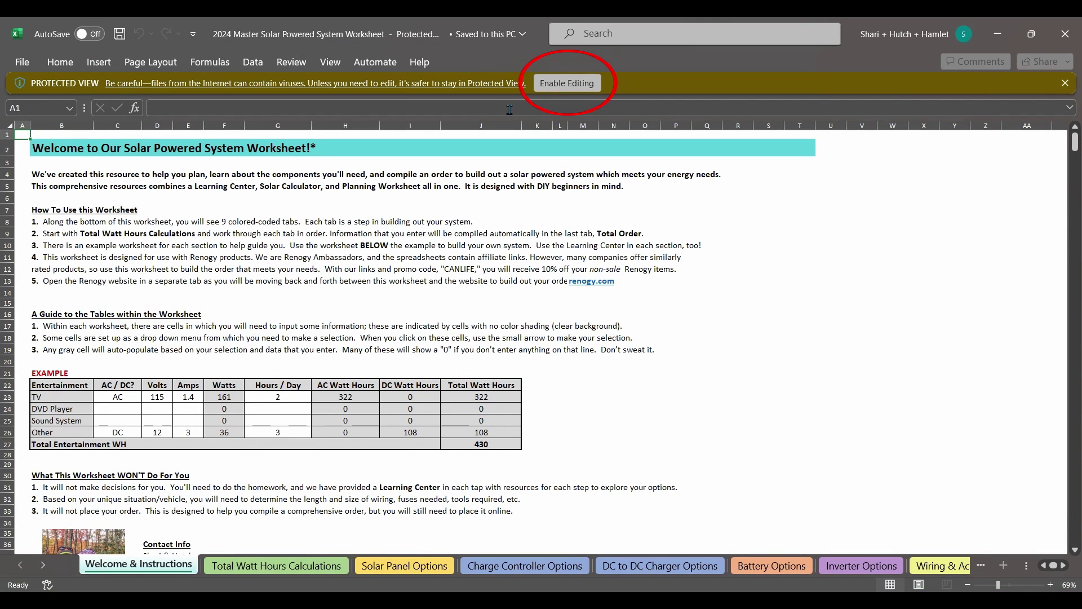
- Enable editing, then tour the Total Watt Hours, Solar Panel, Charge Controller and DC to DC sheets
click(578, 84)
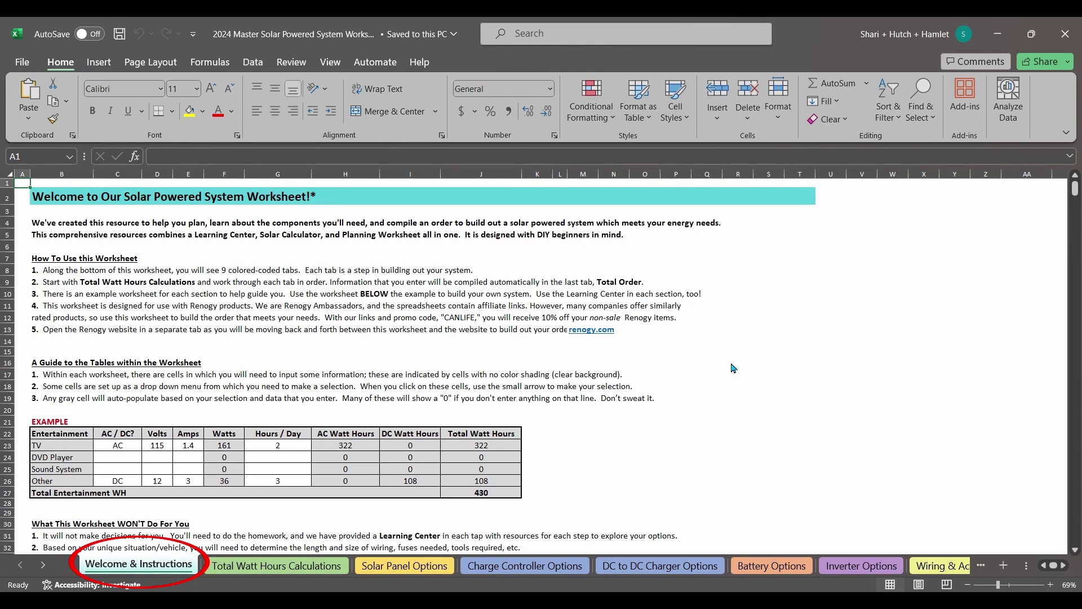
click(250, 571)
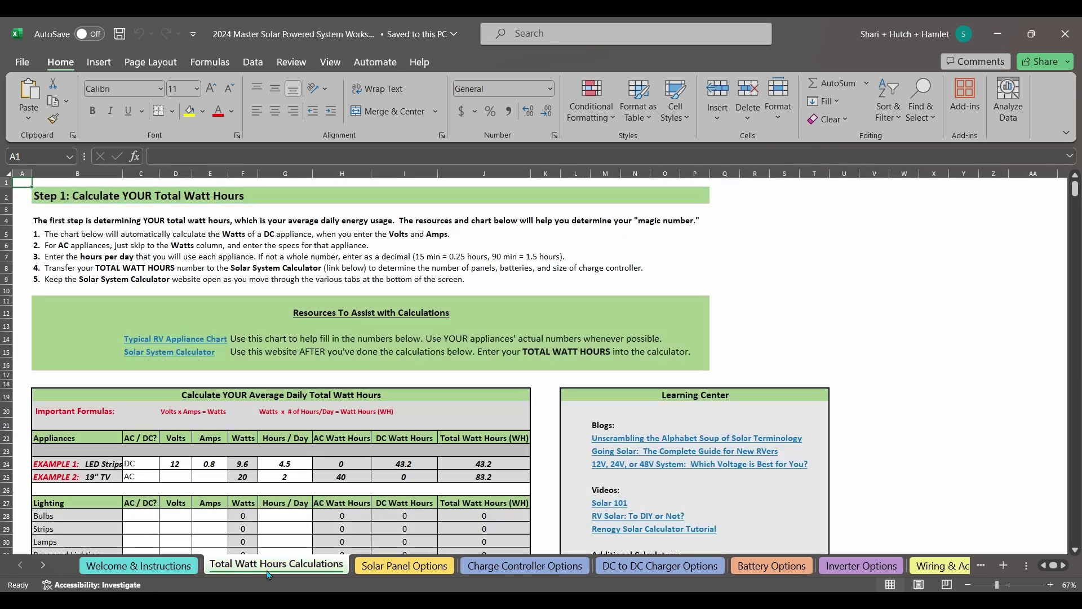
click(397, 566)
click(524, 566)
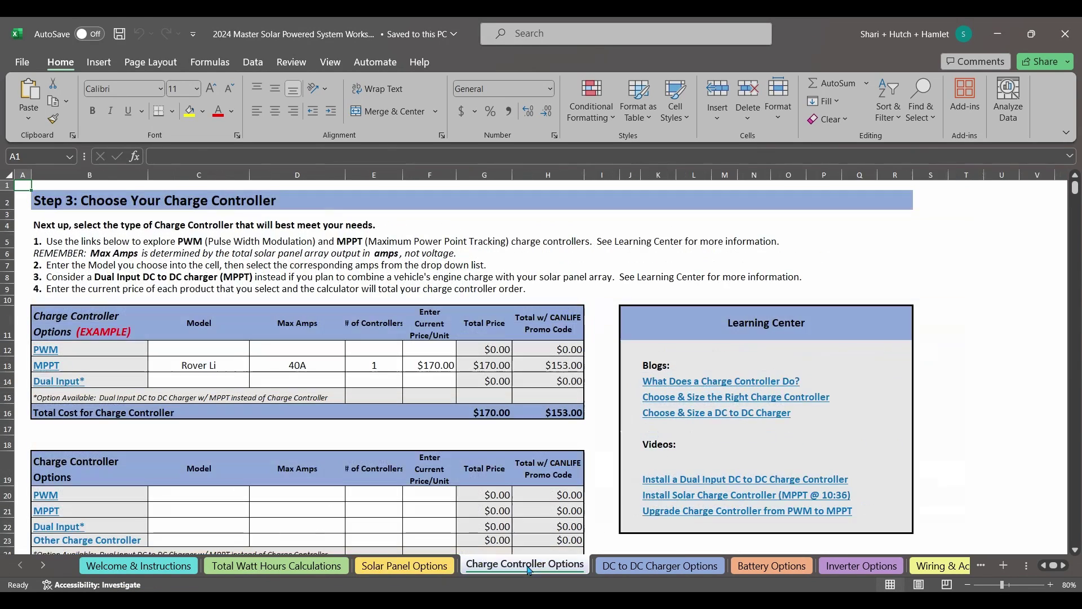
click(713, 572)
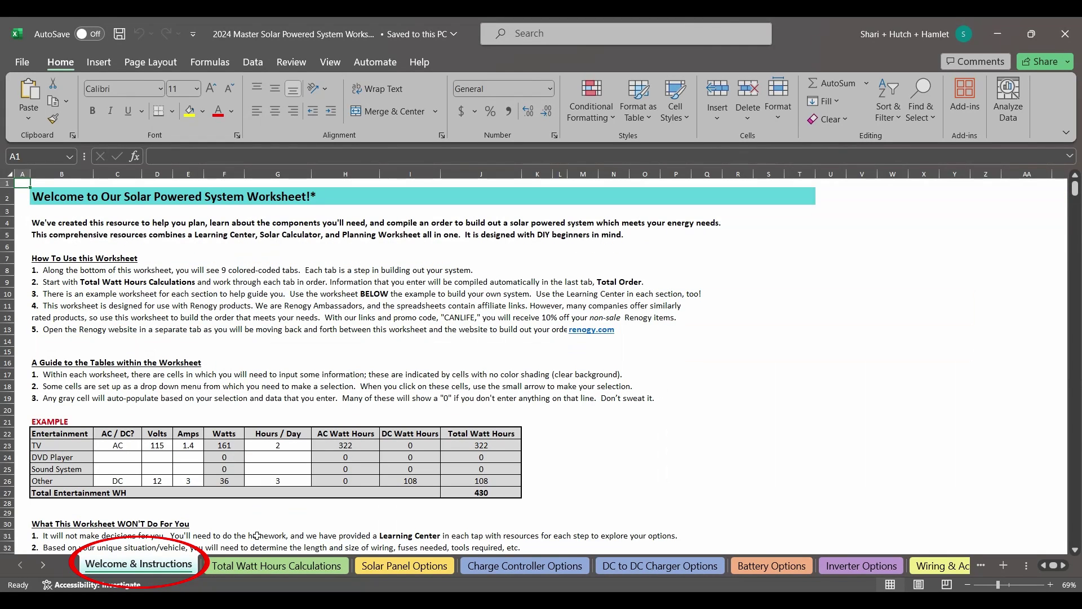
- Return to Total Watt Hours Calculations and scroll through its appliance watt-hour table
click(284, 570)
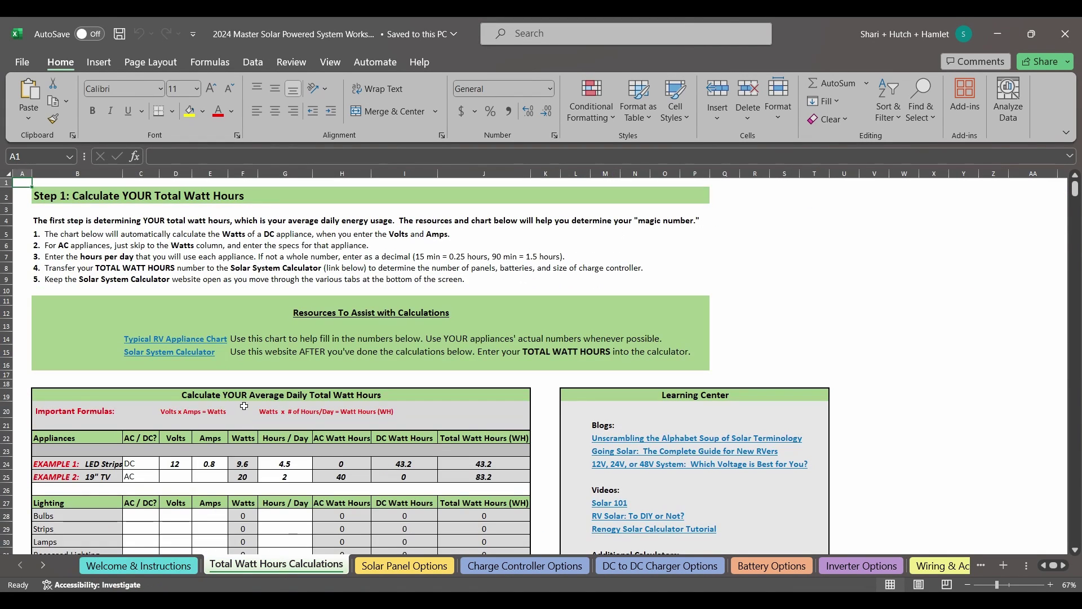
scroll(252, 421, down, 4)
scroll(252, 421, down, 9)
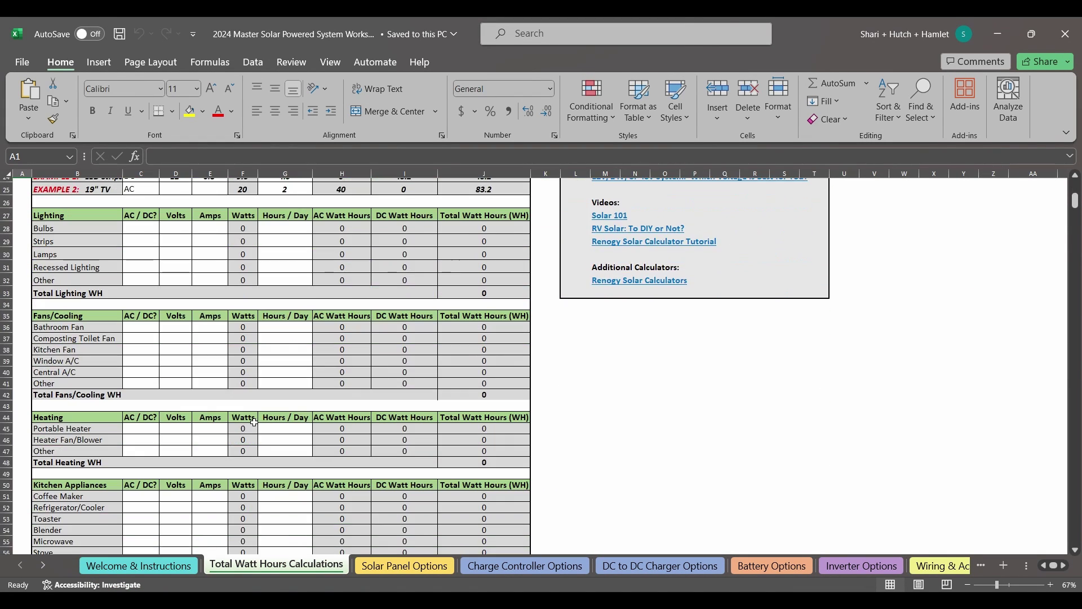
scroll(249, 460, up, 12)
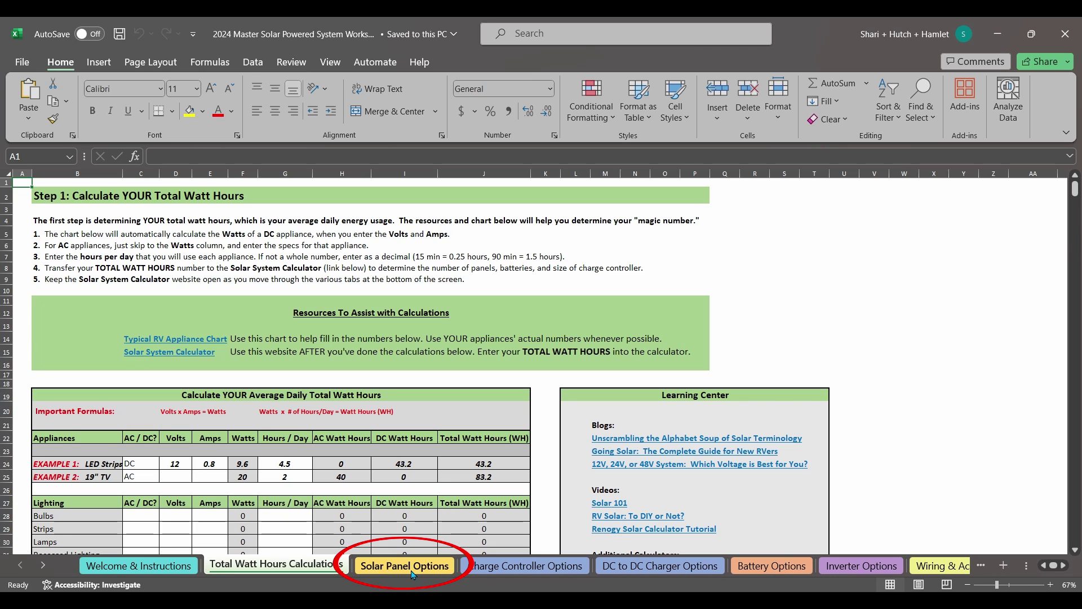
- Tour the Solar Panel, Charge Controller, DC to DC, Battery, Inverter and Wiring & Accessories sheets
click(413, 569)
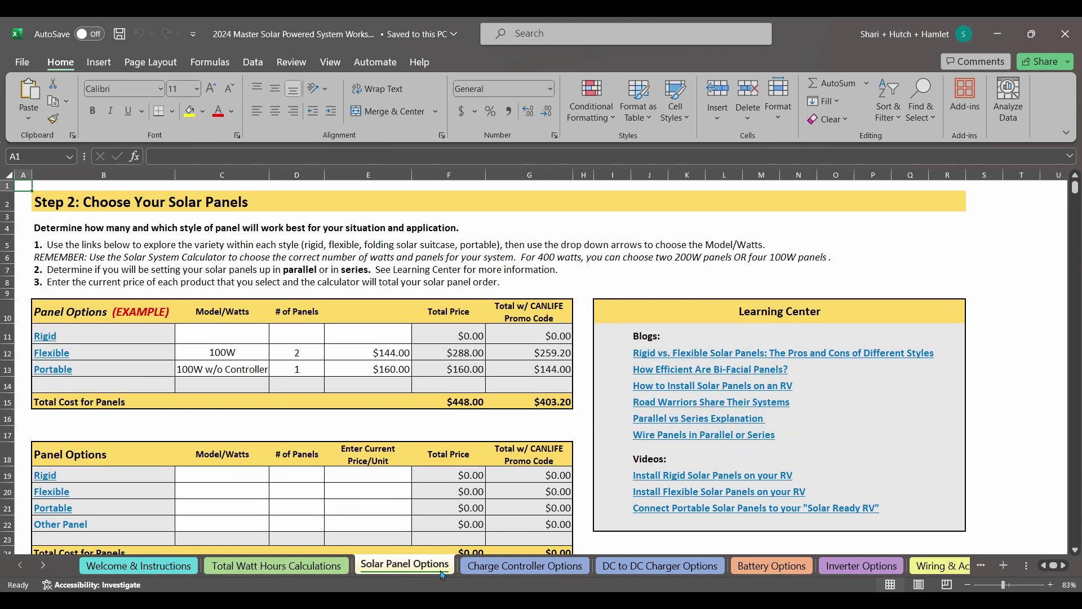
click(488, 572)
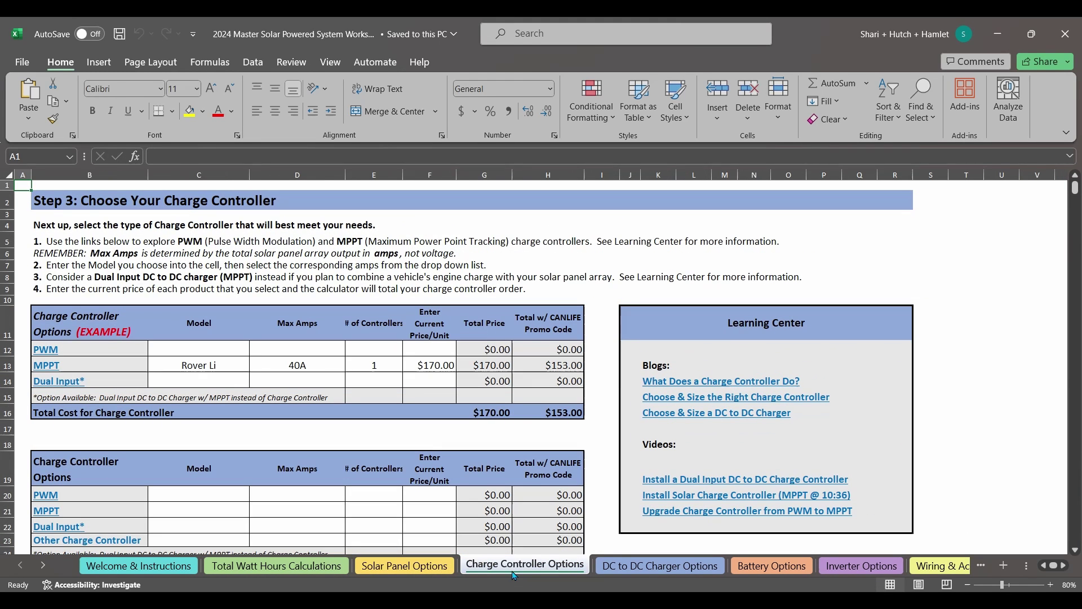
click(628, 572)
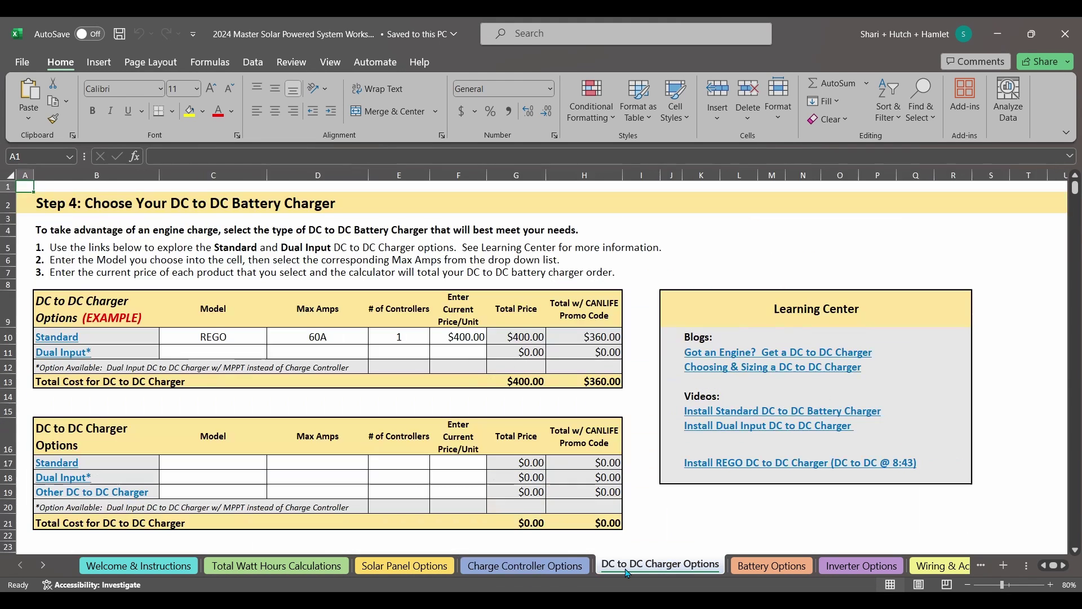
click(776, 571)
click(831, 566)
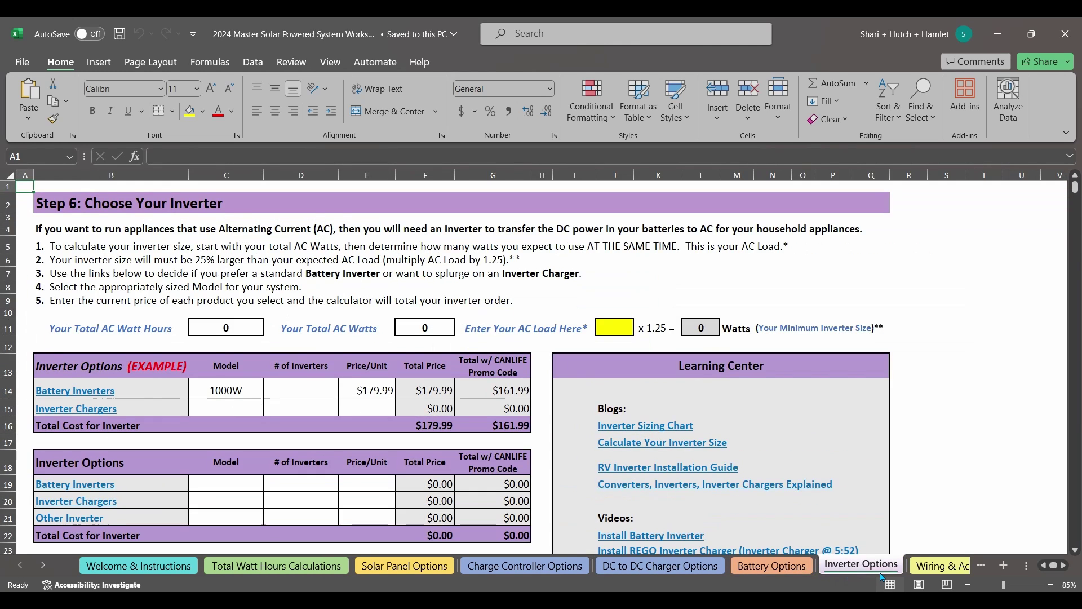
click(930, 566)
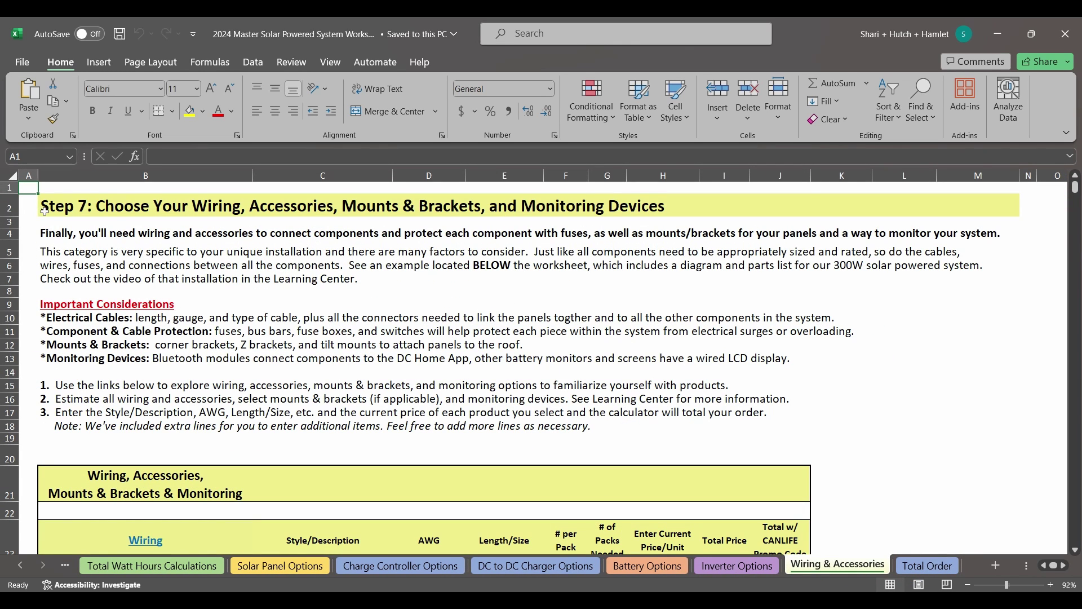
scroll(44, 211, down, 9)
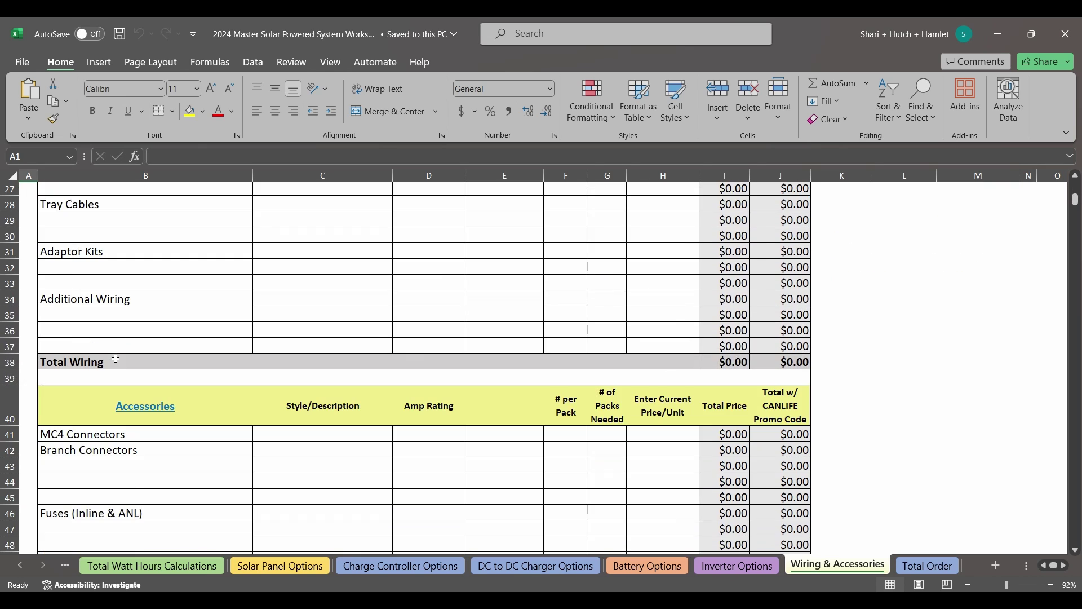
scroll(116, 359, down, 8)
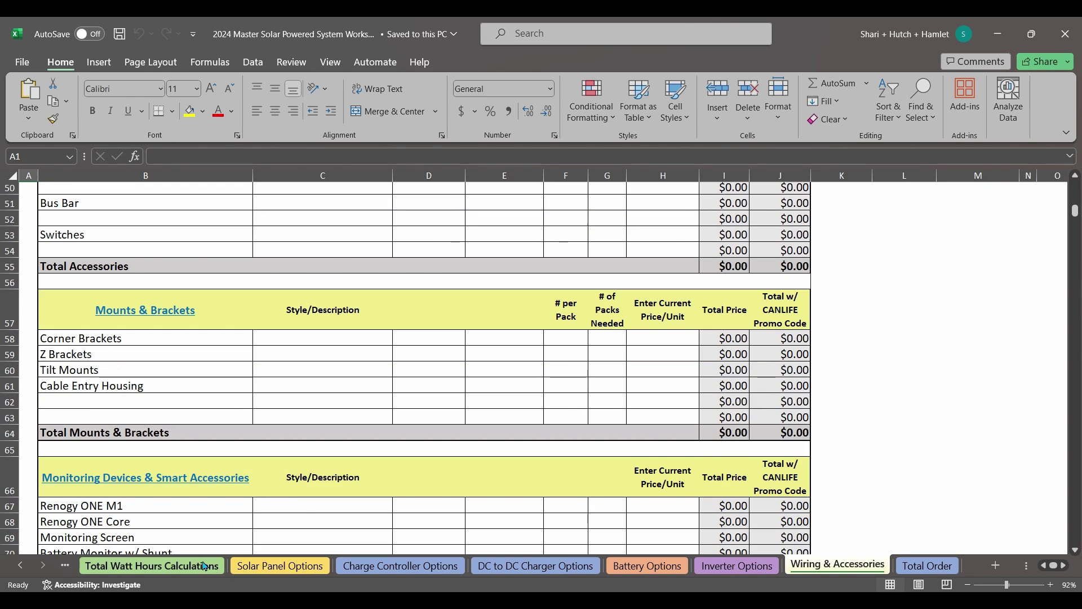
- Review Total Watt Hours and Solar Panel Options, ending on Charge Controller Options
click(205, 565)
scroll(749, 396, down, 2)
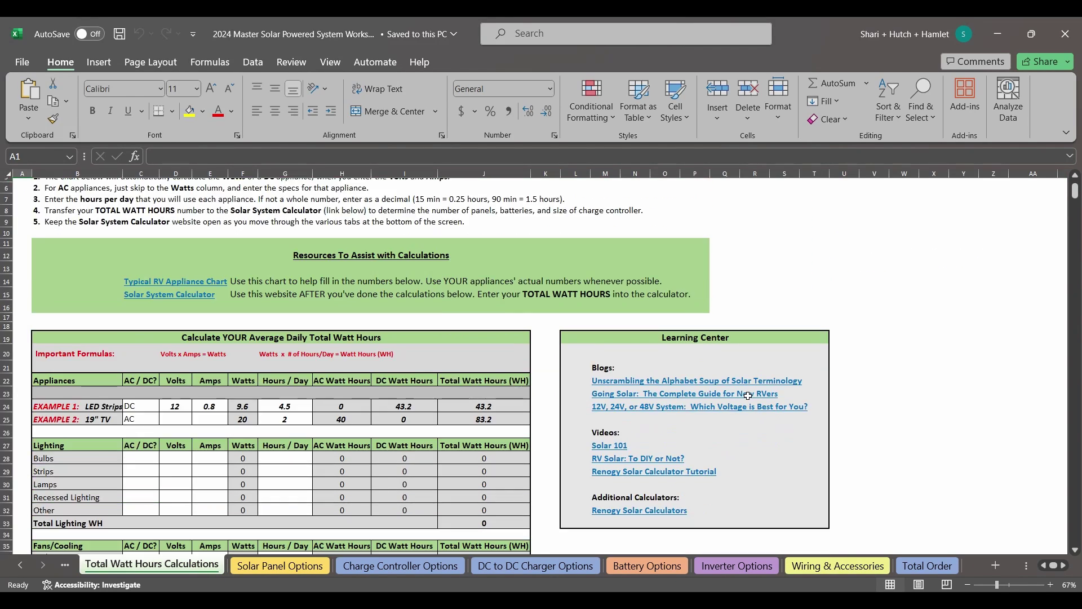
scroll(746, 395, up, 2)
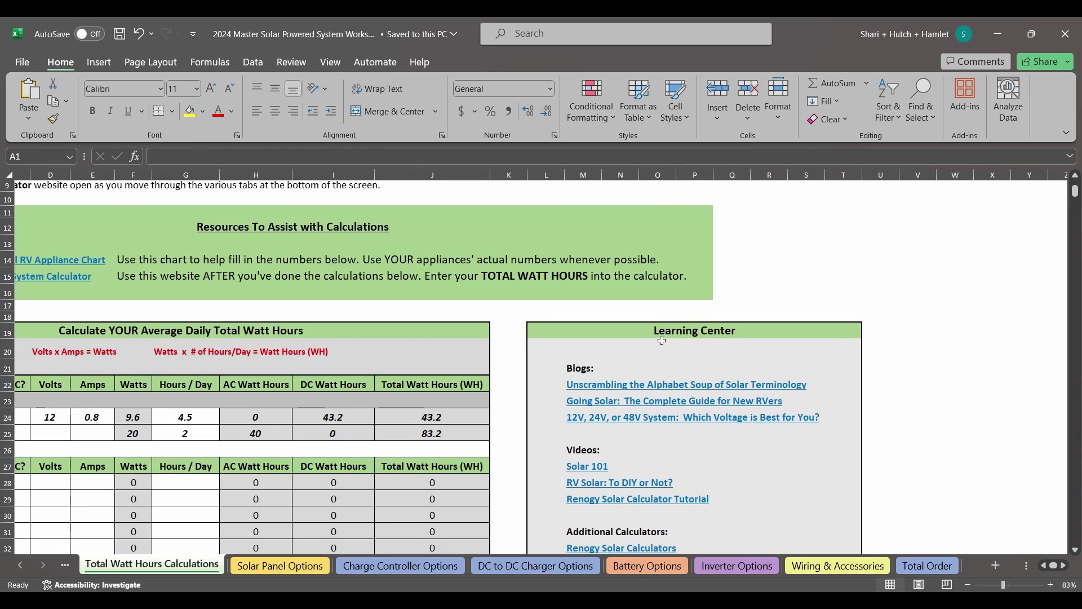
scroll(662, 340, down, 1)
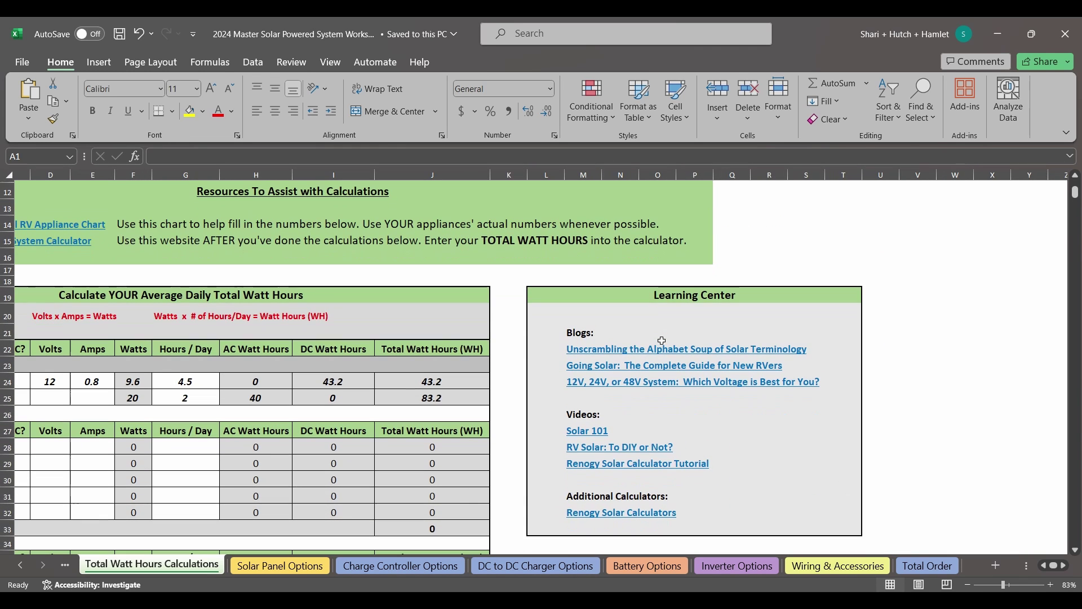
click(304, 569)
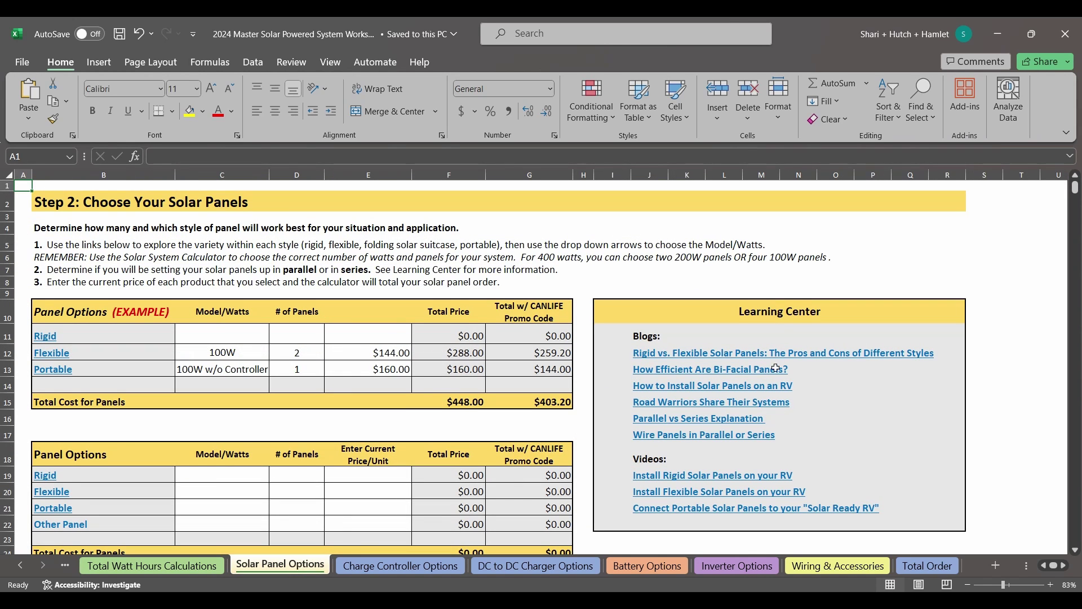
scroll(780, 355, down, 2)
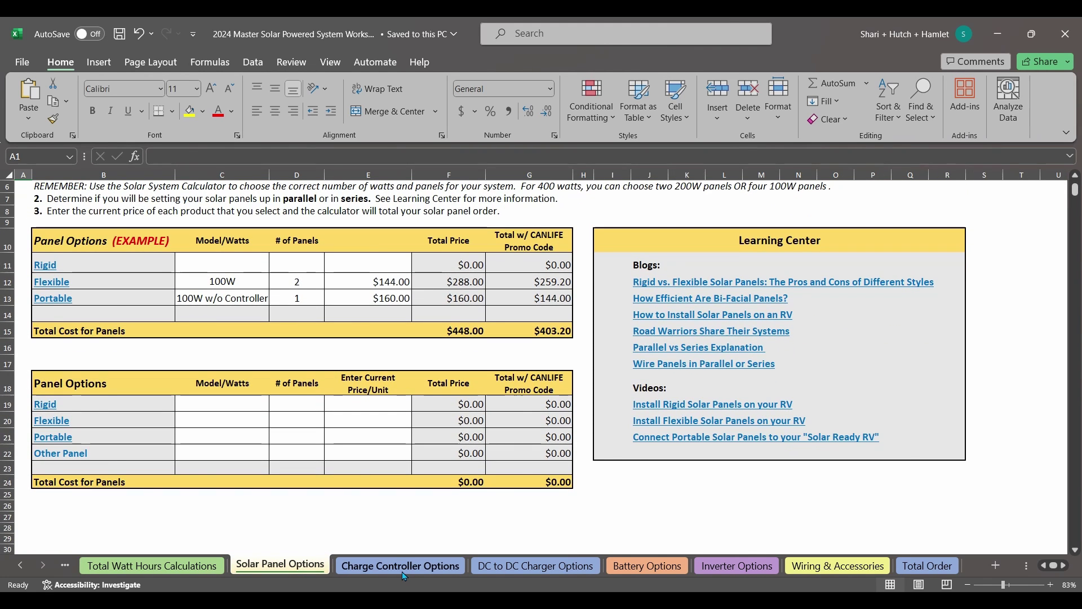
click(404, 569)
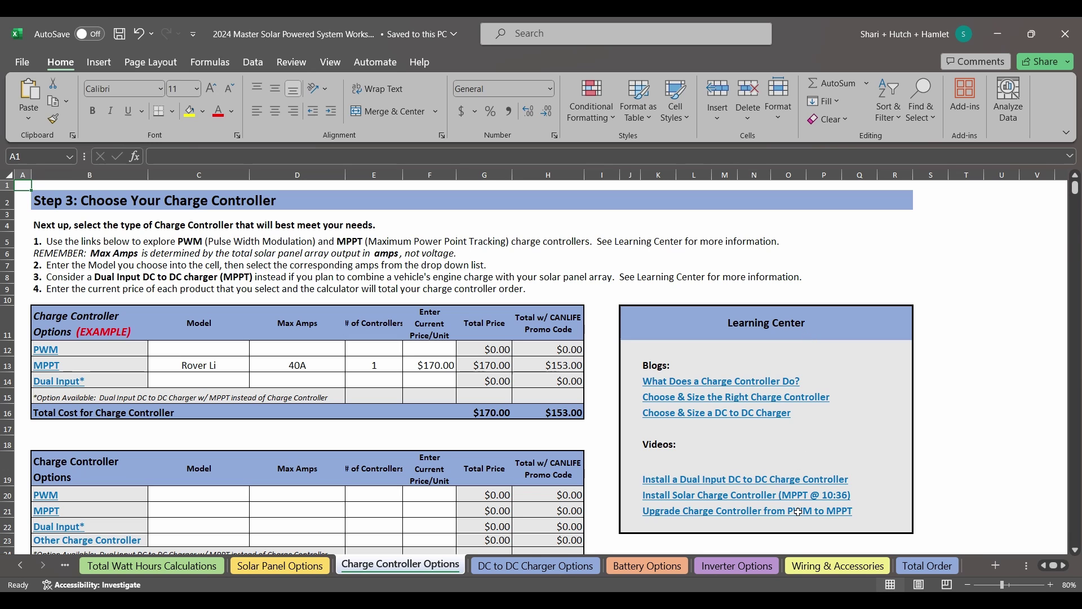
- Scroll through the Total Order summary sheet, then head back toward the workbook's first sheets
click(925, 566)
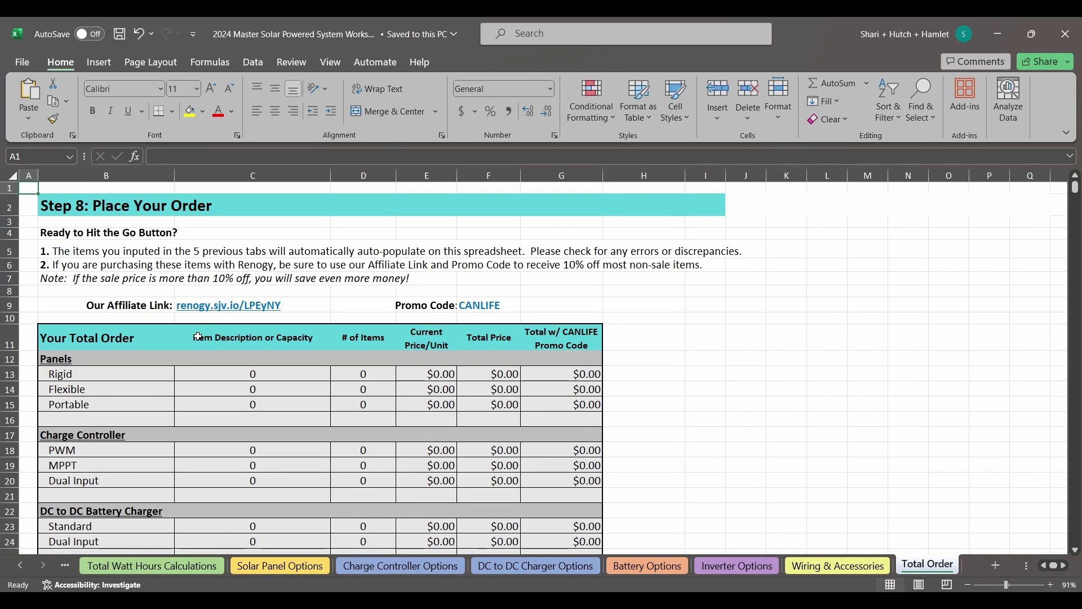
scroll(198, 337, down, 5)
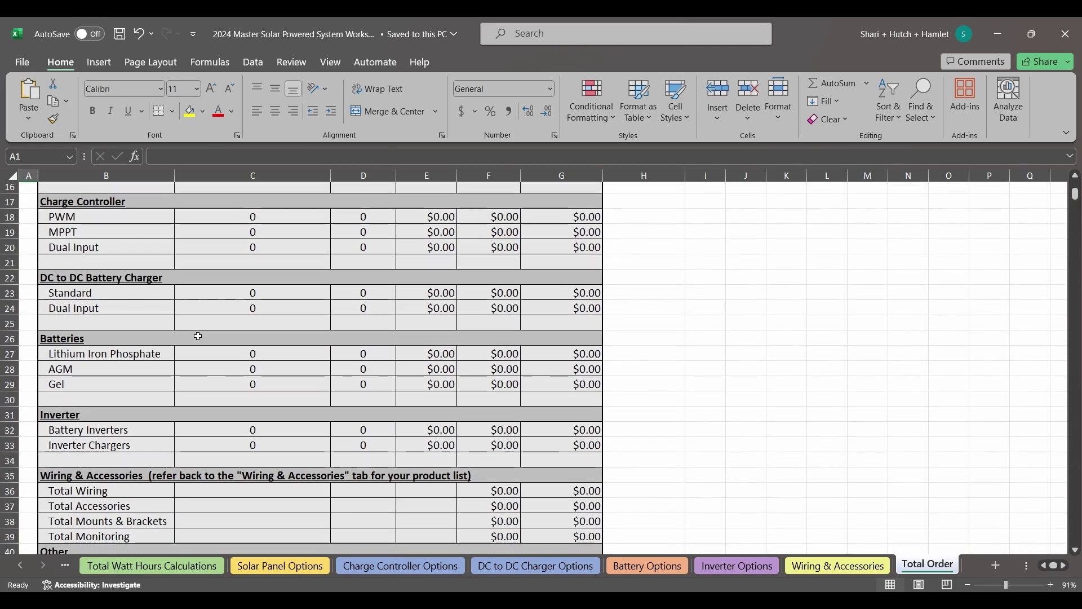
scroll(197, 336, down, 5)
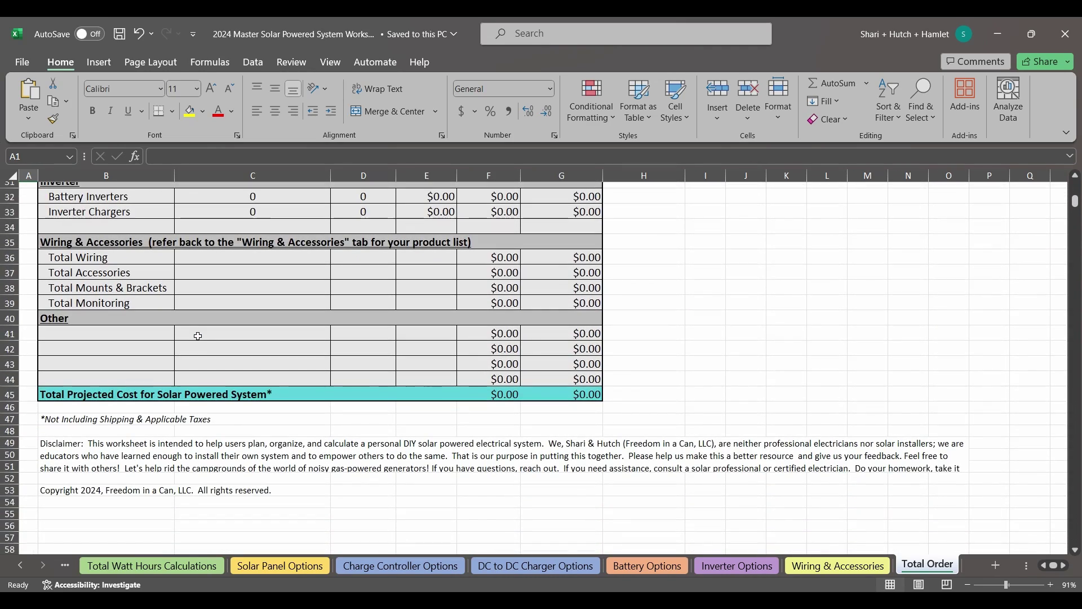
scroll(198, 339, up, 10)
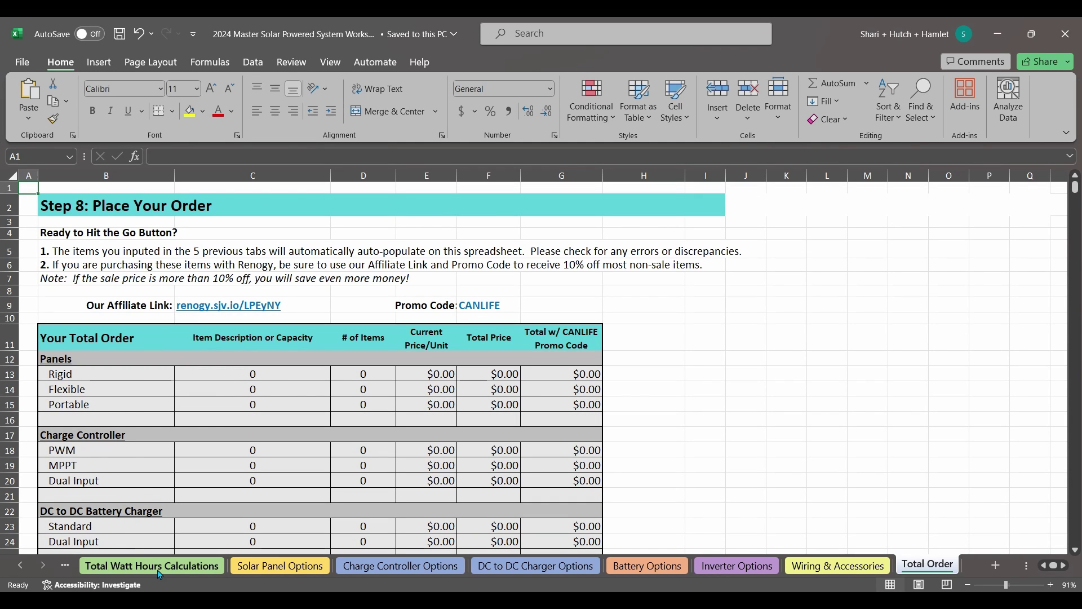
click(160, 567)
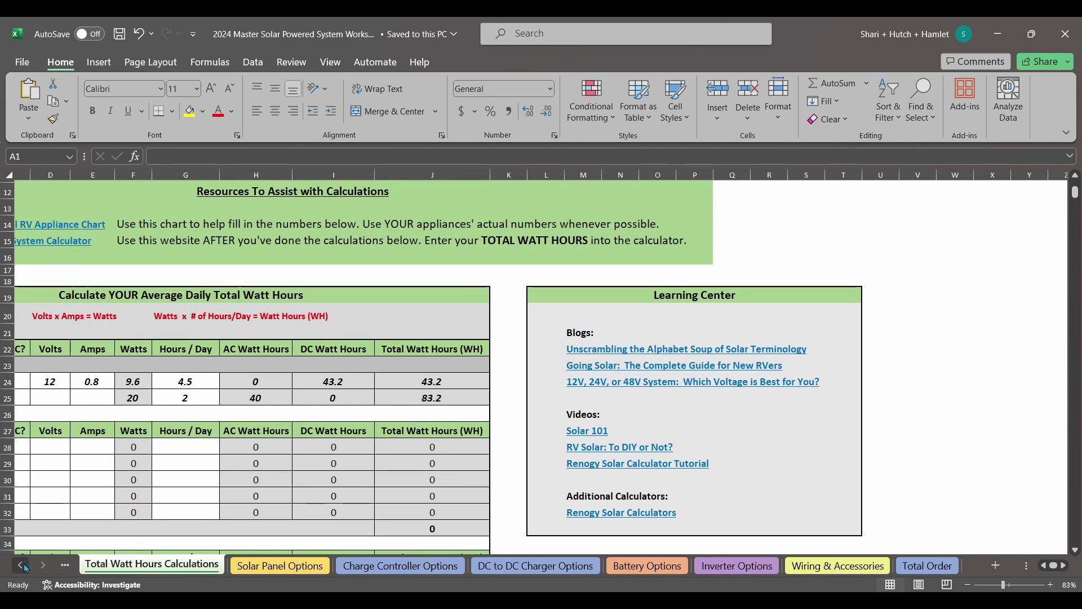
click(20, 565)
- Finish the CANLIFE coupon code and apply it, dropping the cart total to $104.39
click(114, 569)
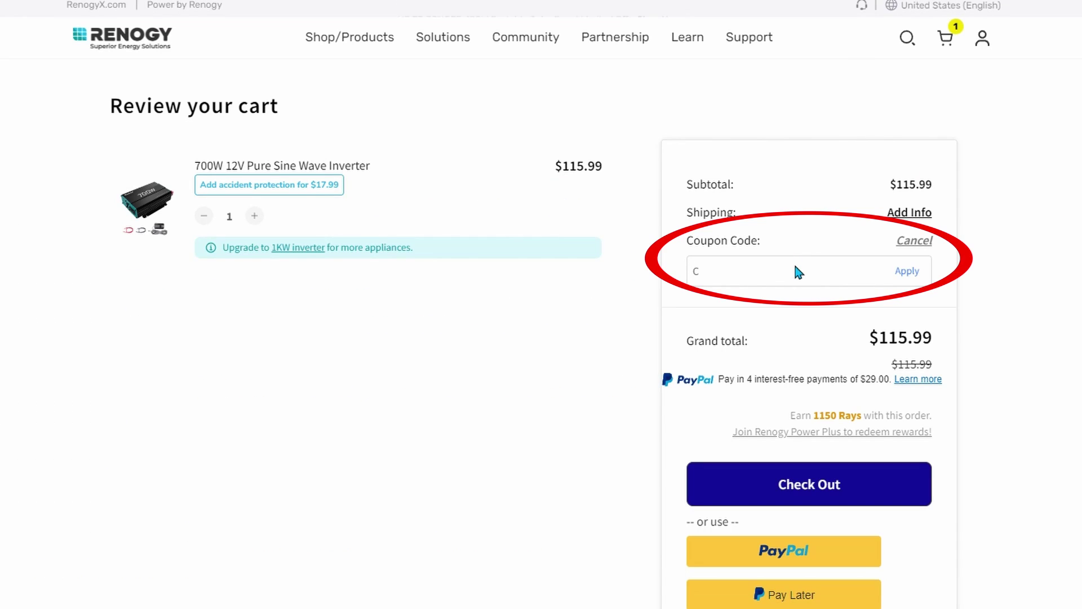
text(ANLIFE)
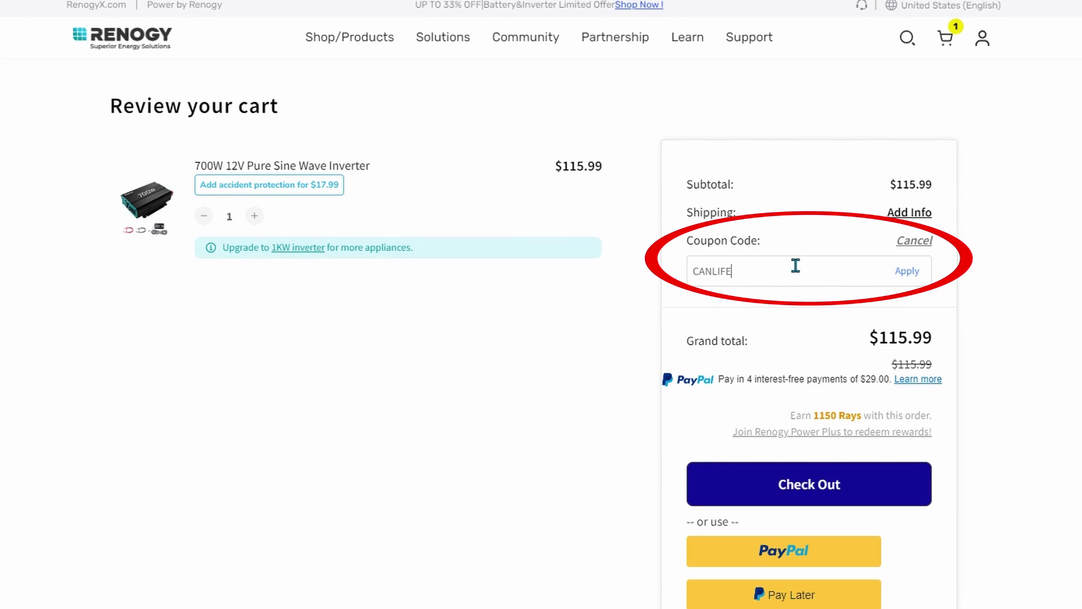
click(907, 272)
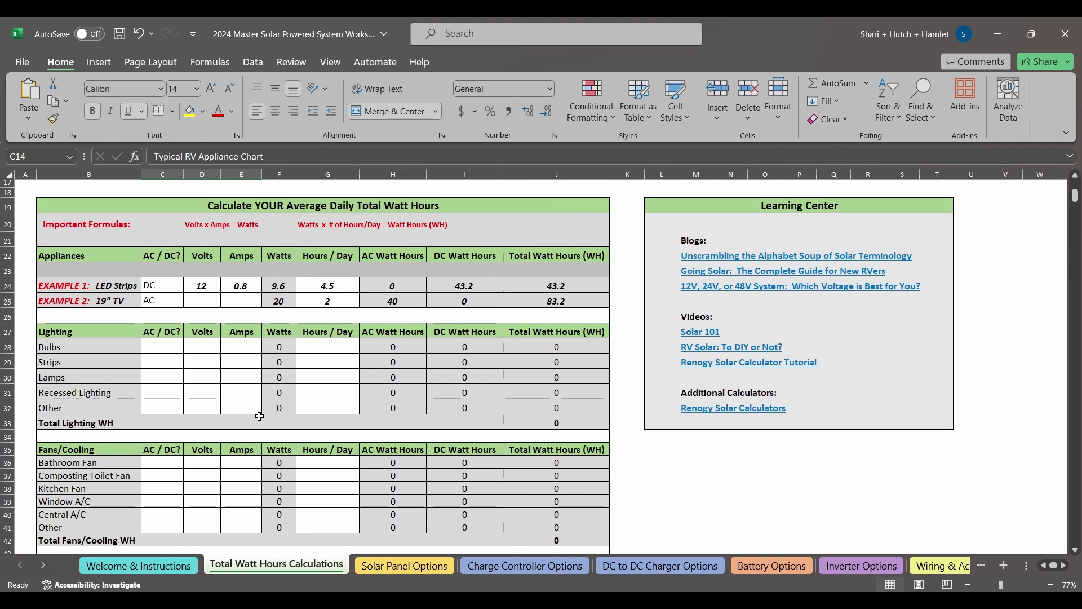
scroll(192, 434, down, 2)
scroll(187, 434, down, 2)
scroll(141, 367, up, 4)
click(116, 322)
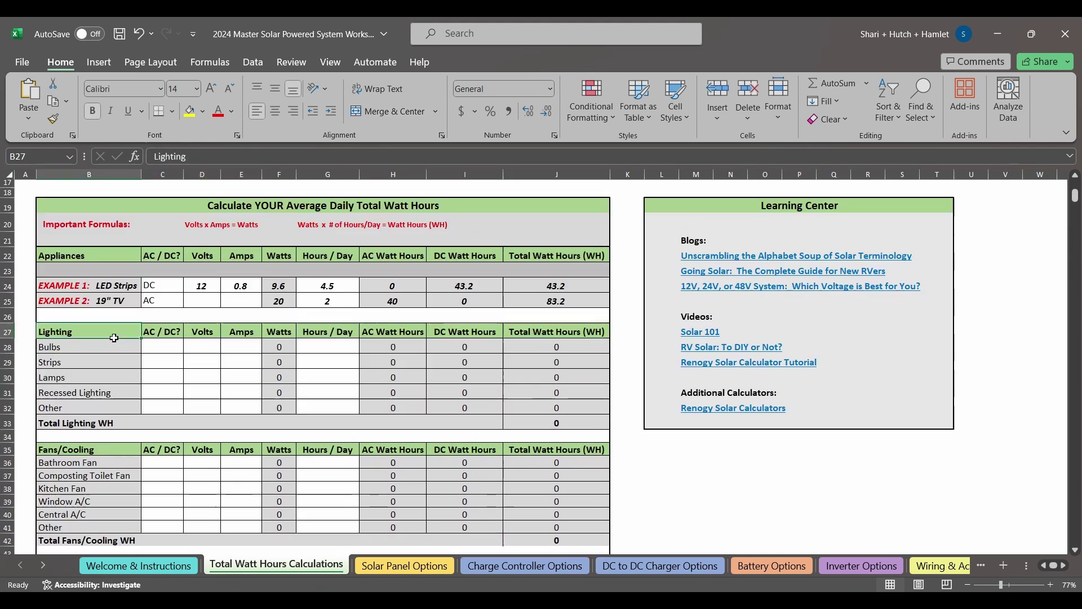
scroll(129, 355, down, 2)
scroll(135, 365, down, 1)
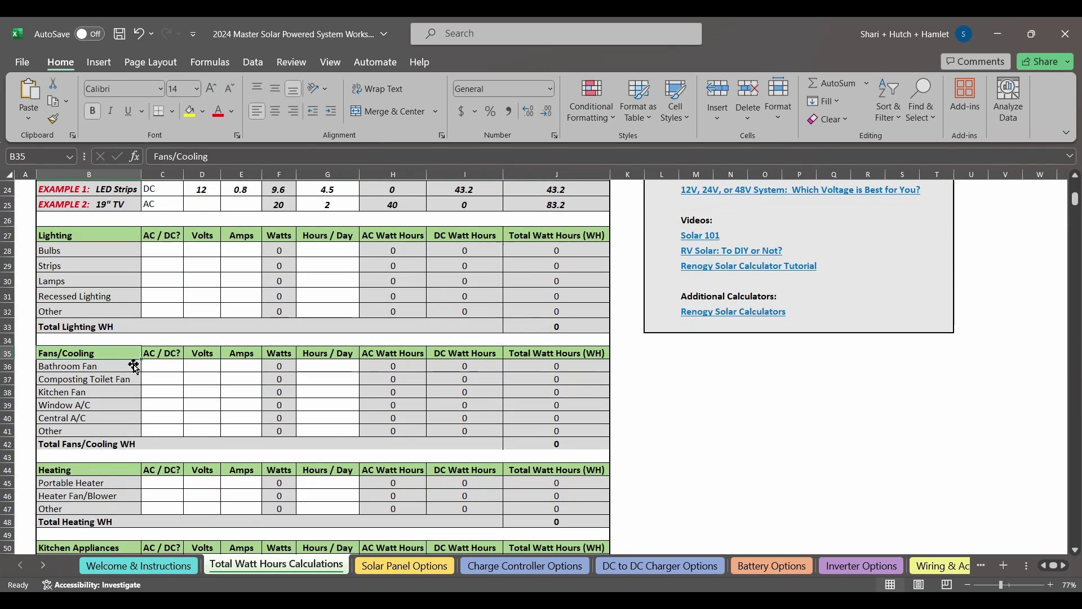
scroll(134, 366, down, 12)
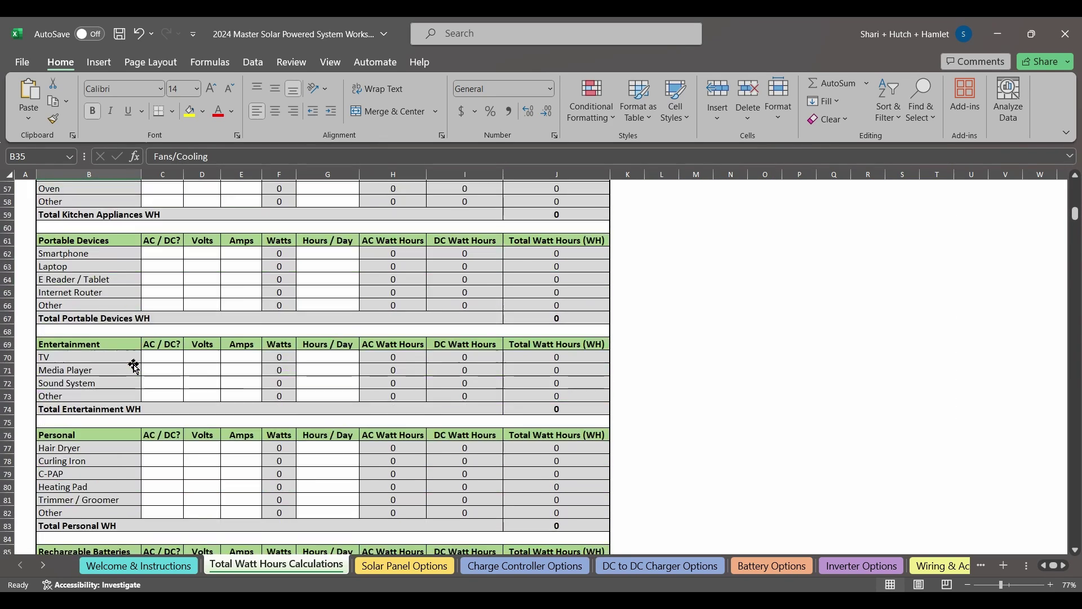
scroll(134, 366, down, 7)
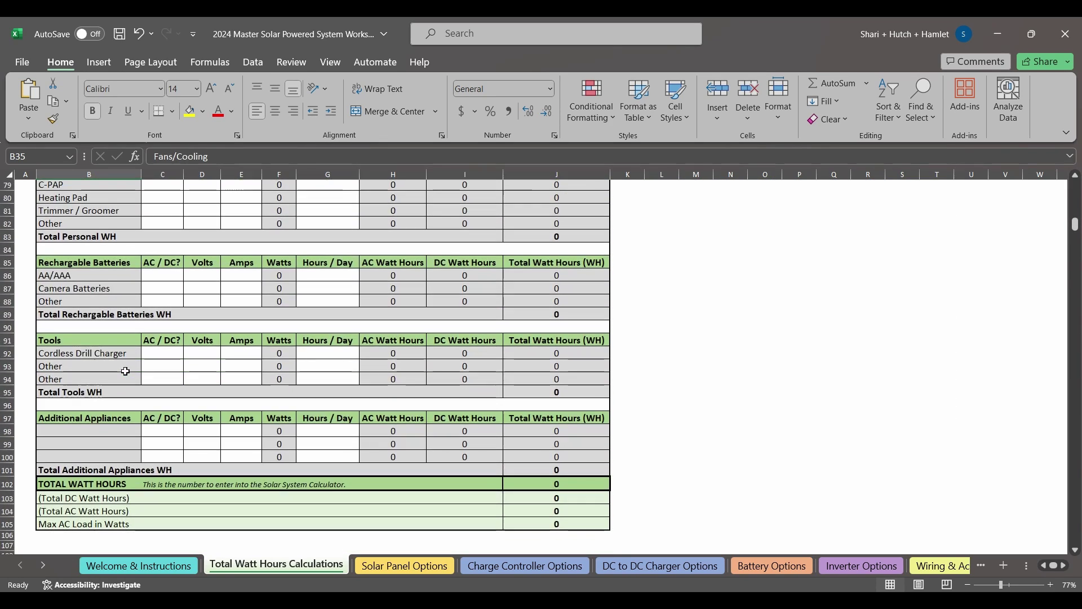
click(124, 419)
scroll(126, 424, up, 7)
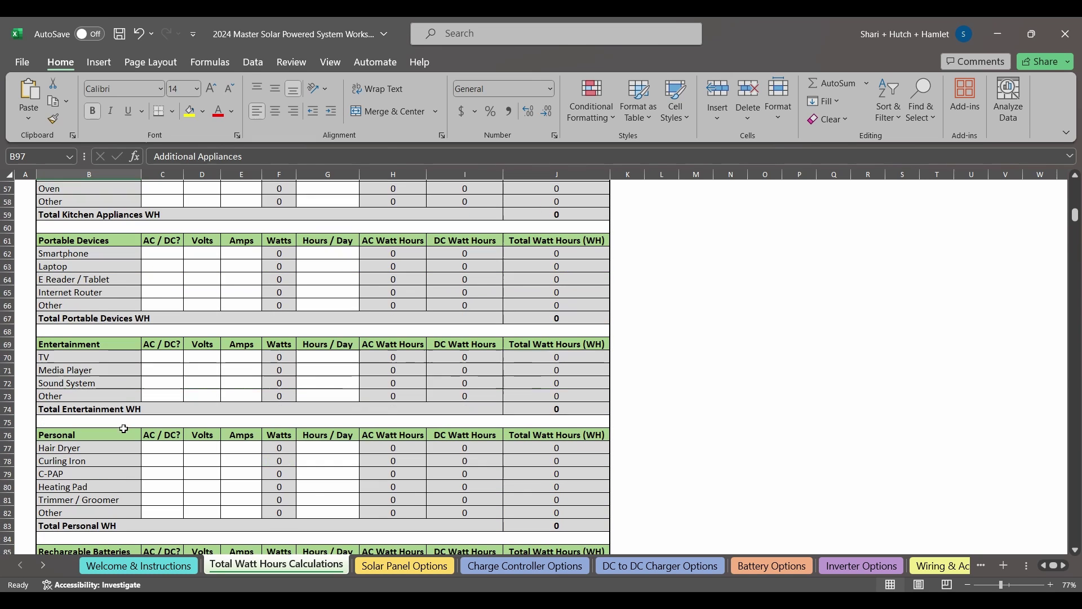
- Enter the Strips row as DC, 12 V, 0.8 A and 4.5 hours a day
scroll(126, 424, up, 15)
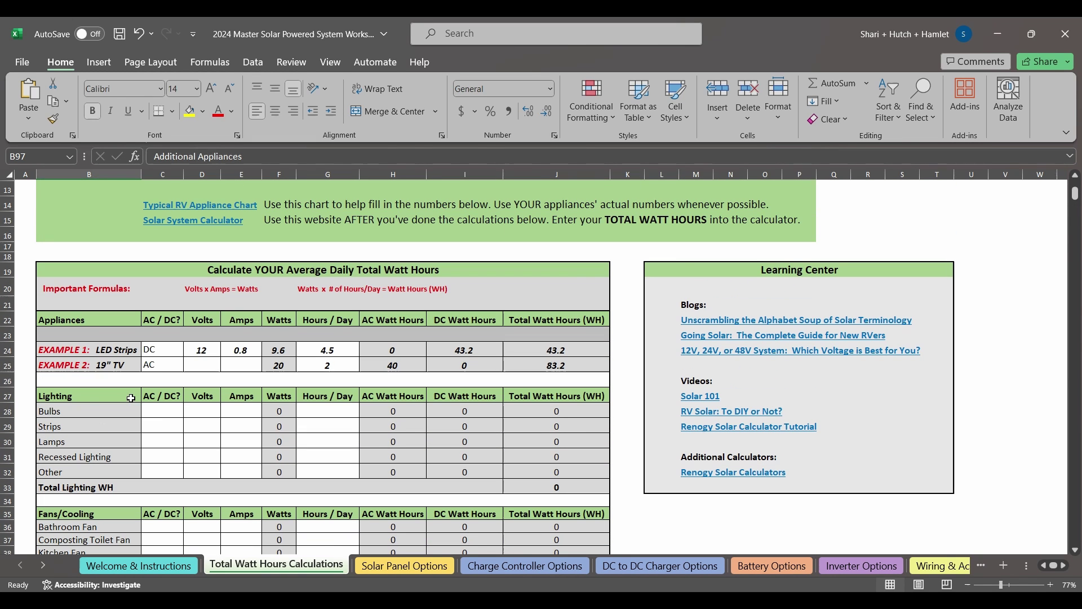
click(162, 417)
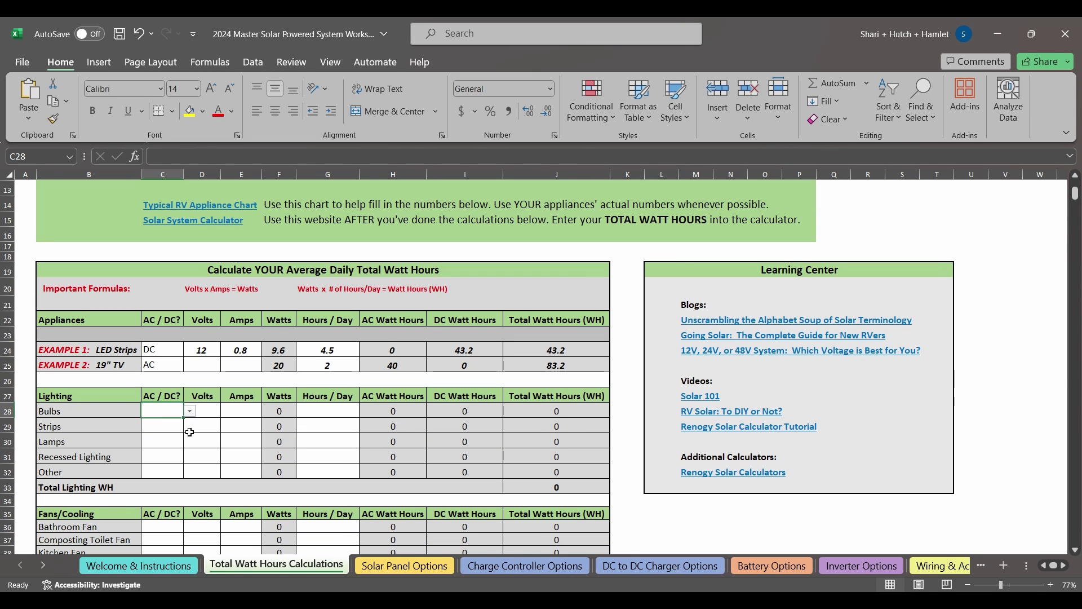
key(Down)
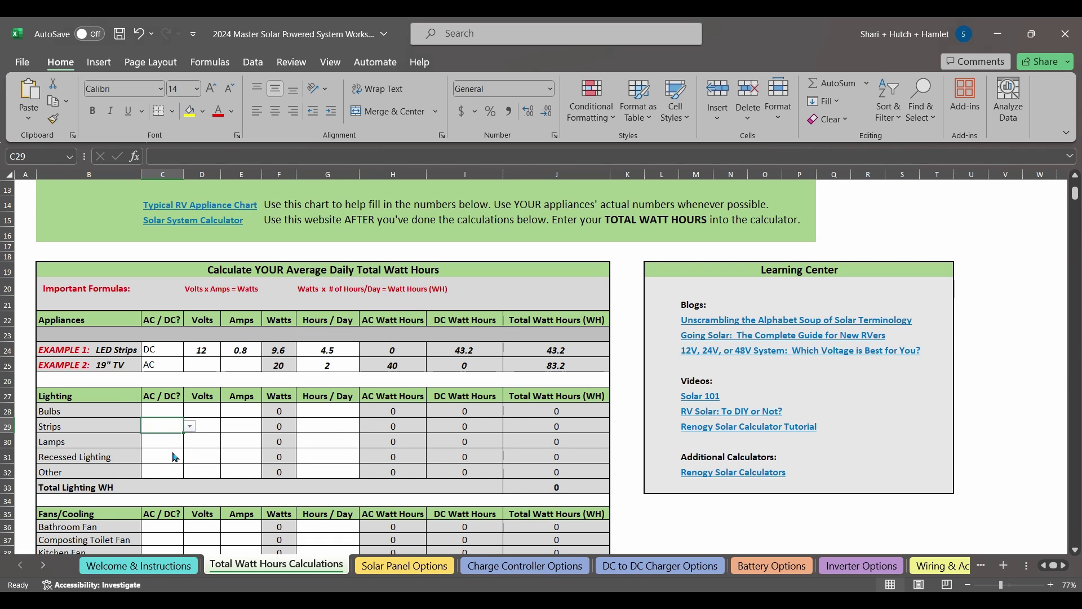
text(DC)
click(210, 429)
text(12)
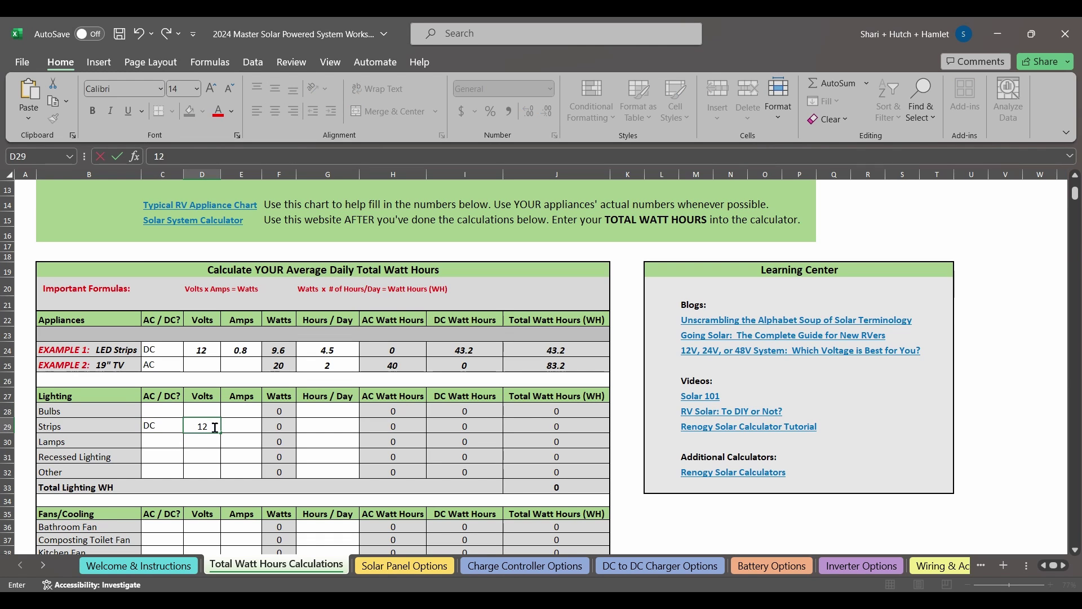
key(Tab)
text(.8)
key(Tab)
key(Tab)
text(4.5)
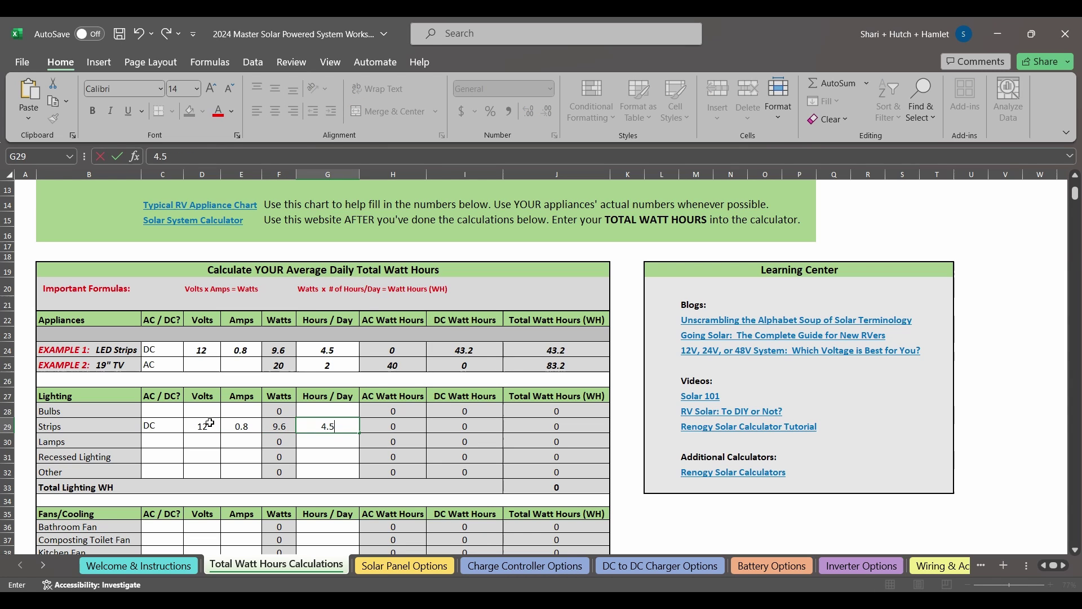
key(Tab)
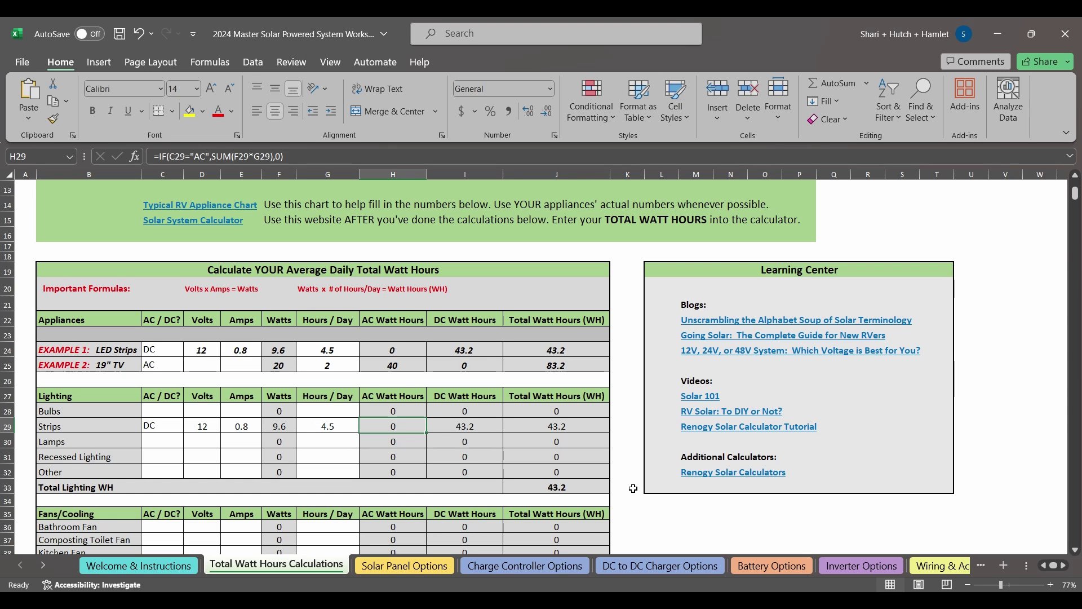
- Set Bulbs to AC at 16 W for 3 hours a day, and confirm 91.2 in J33
click(178, 416)
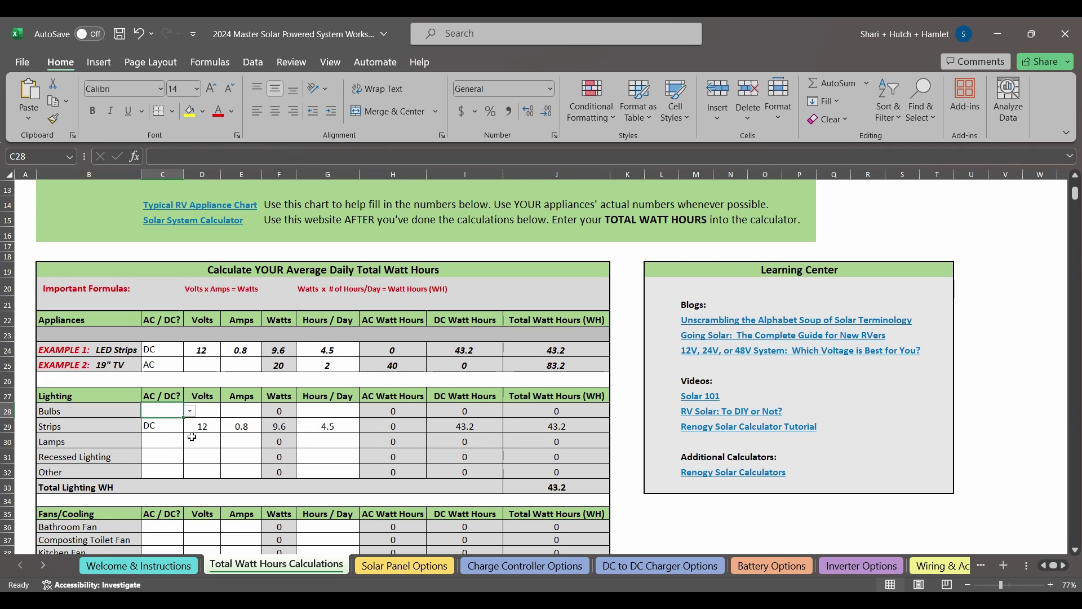
click(191, 410)
click(178, 429)
click(212, 415)
click(242, 412)
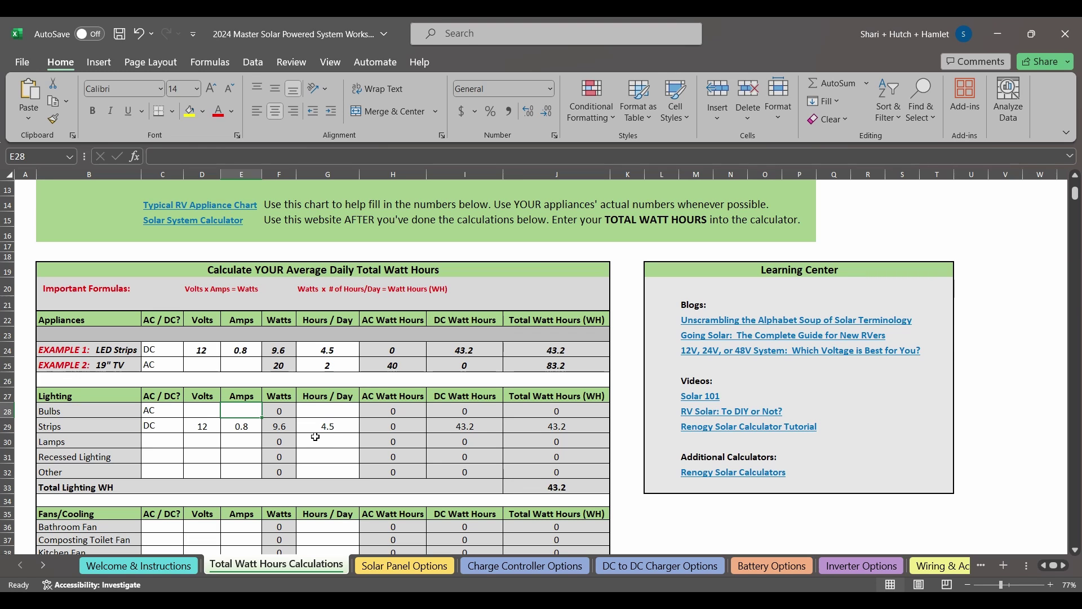
click(288, 411)
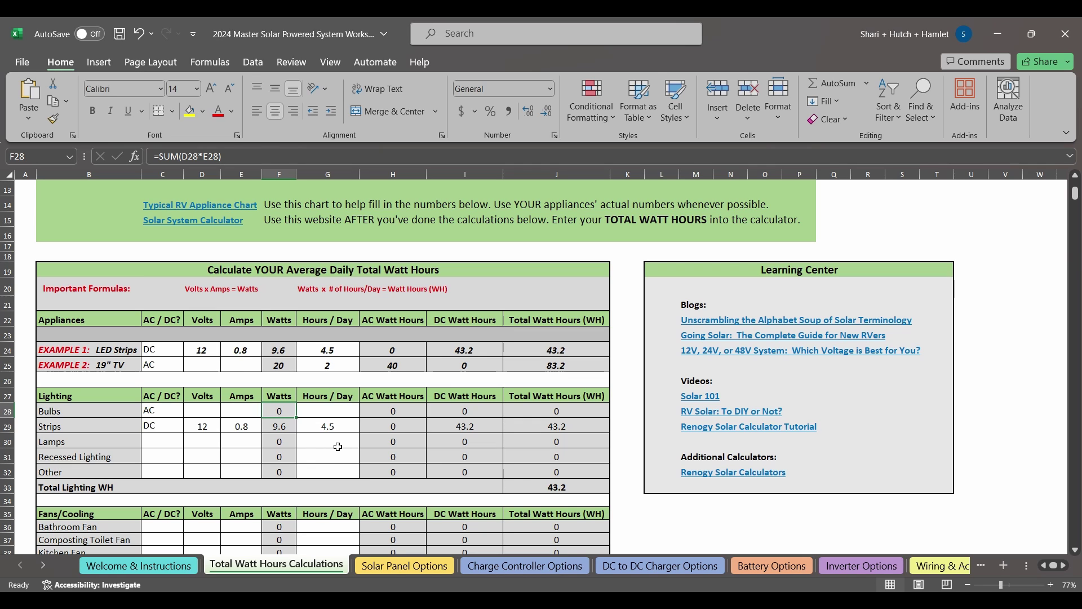
text(16)
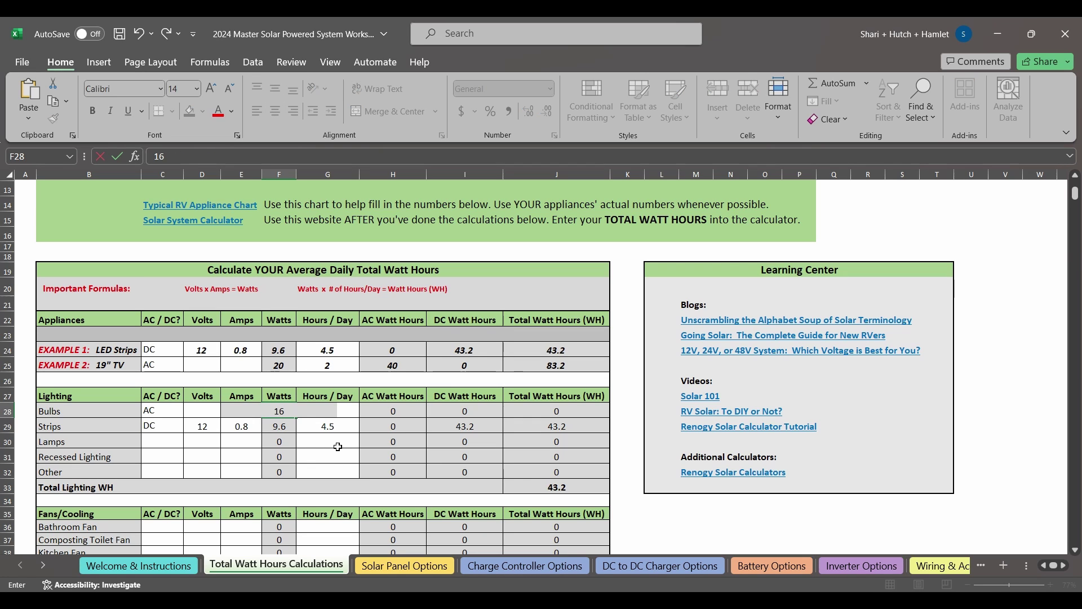
key(Tab)
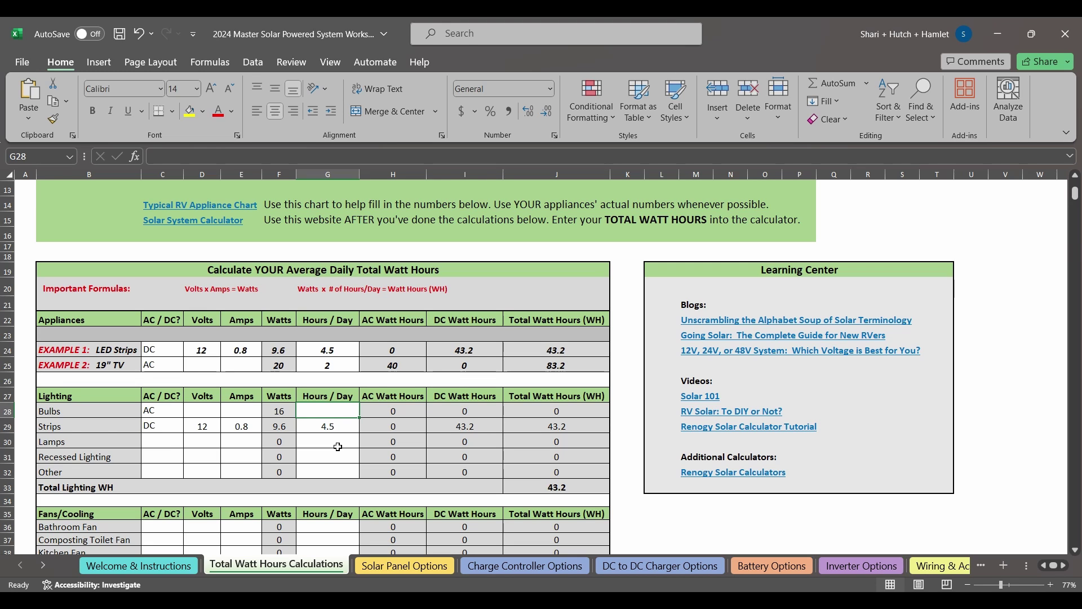
text(3)
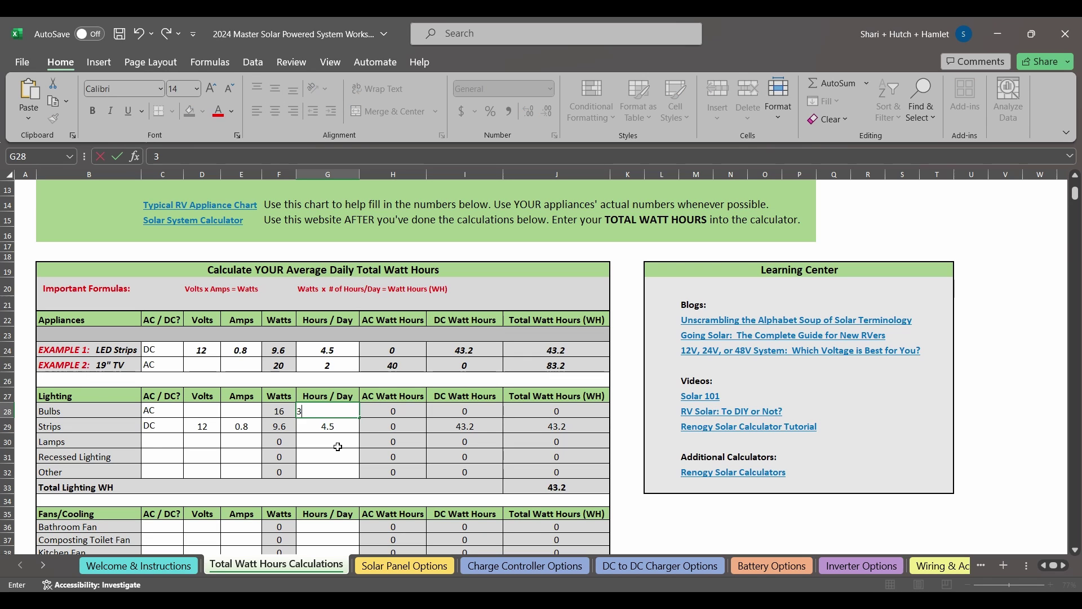
key(Tab)
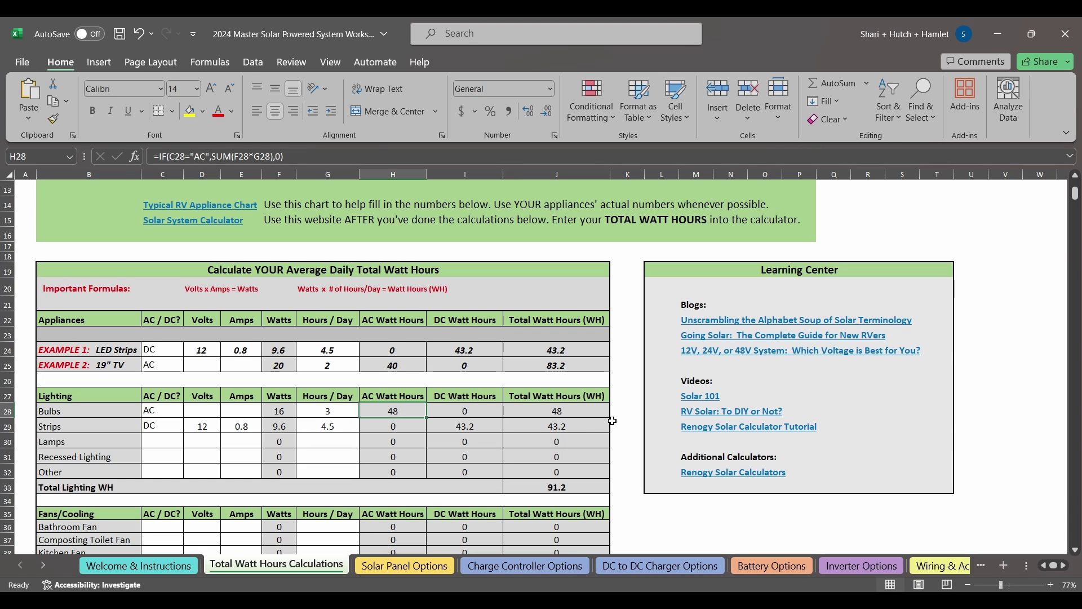
click(604, 492)
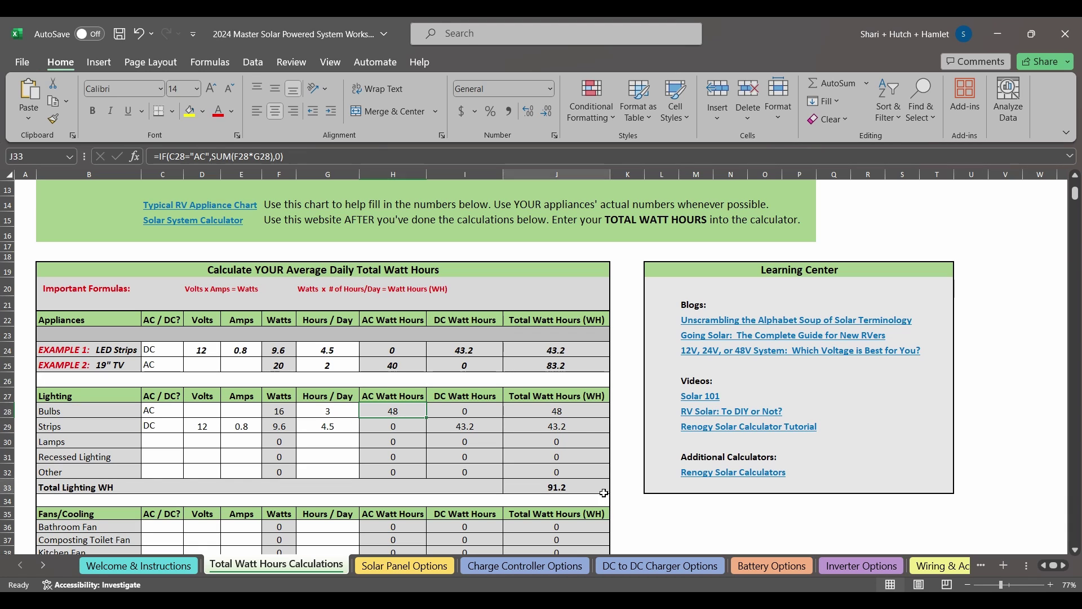
scroll(655, 525, down, 20)
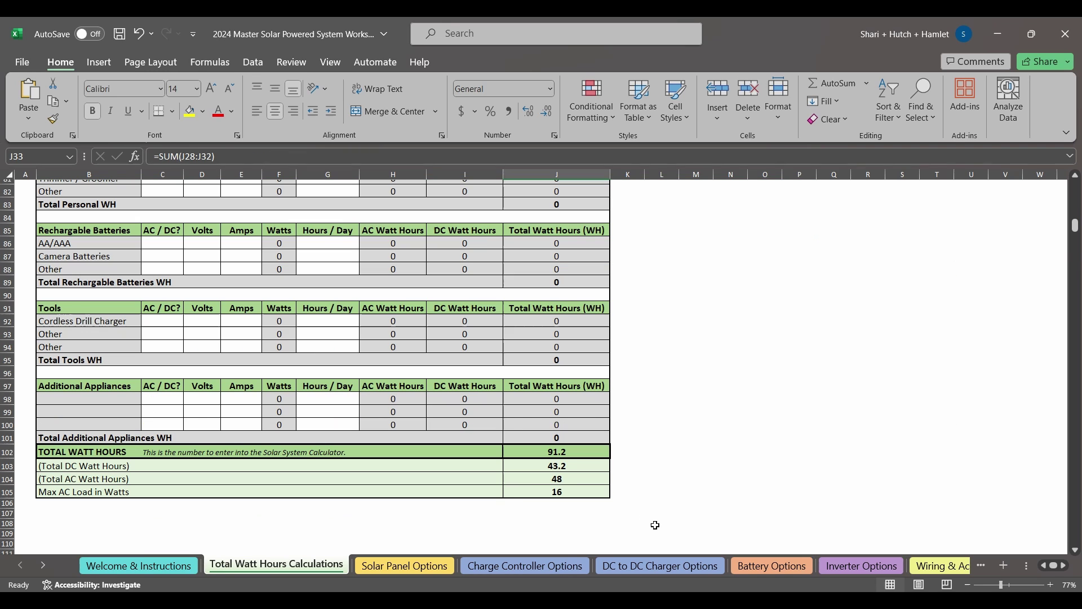
click(150, 468)
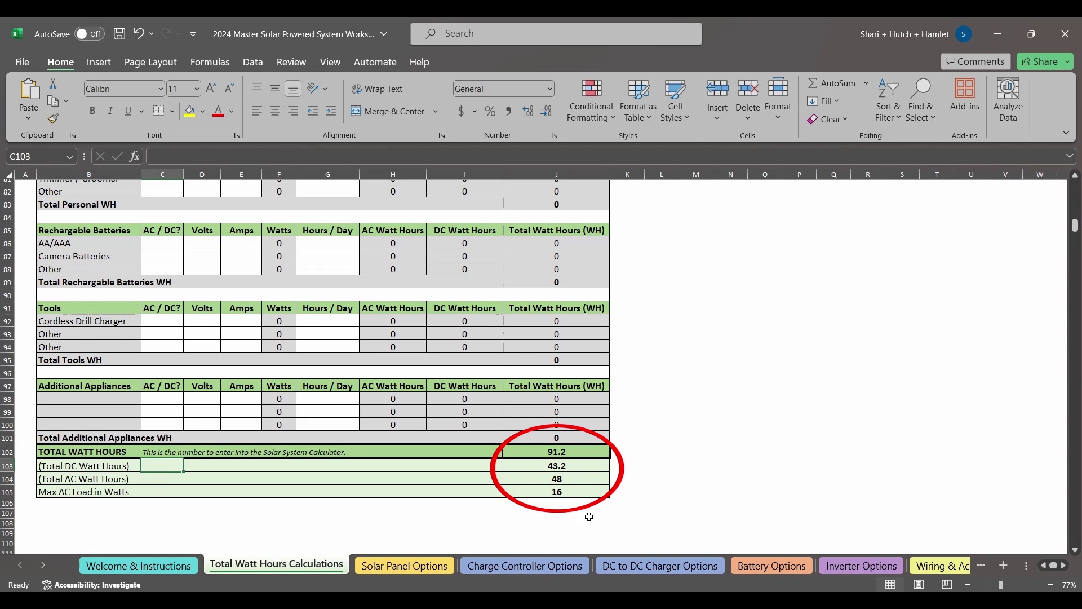
click(606, 466)
click(607, 481)
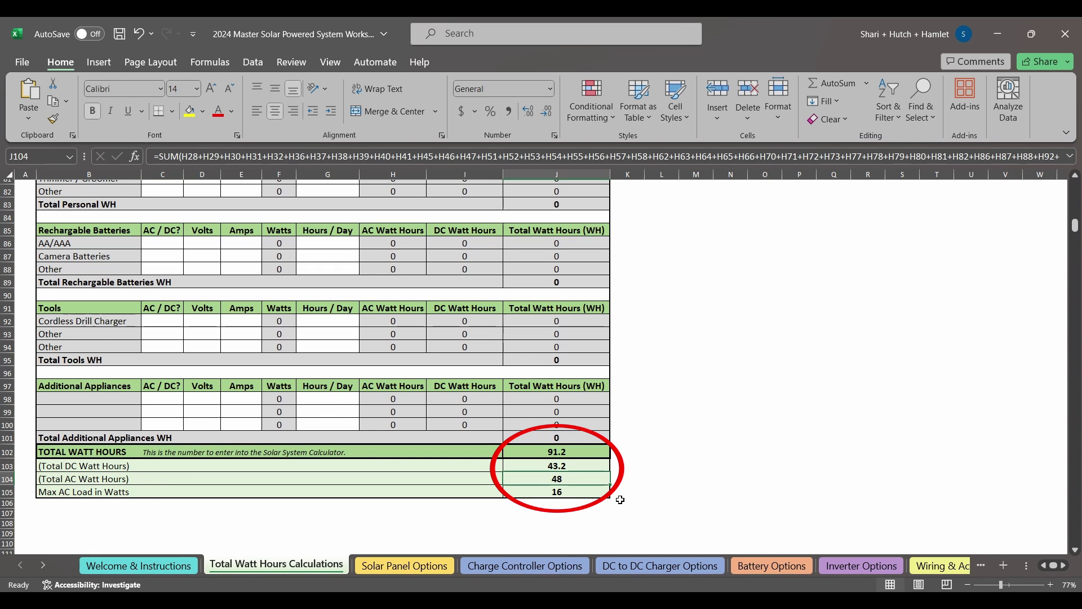
scroll(415, 419, up, 20)
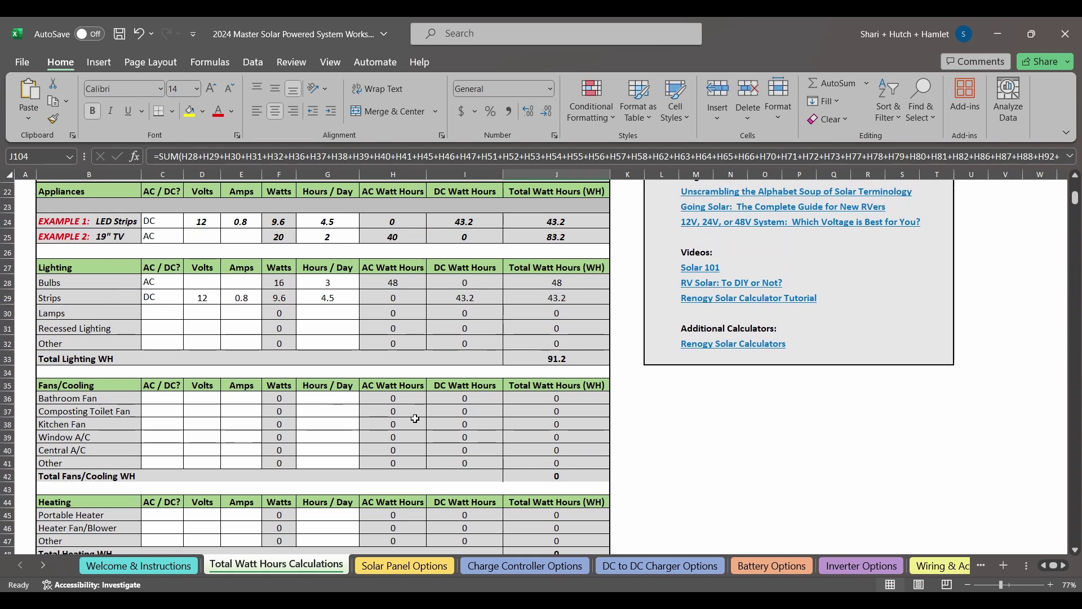
- Enter the Kitchen Fan row as DC, 12 V, 1.8 A, 8 hours a day, then recheck hours
click(183, 428)
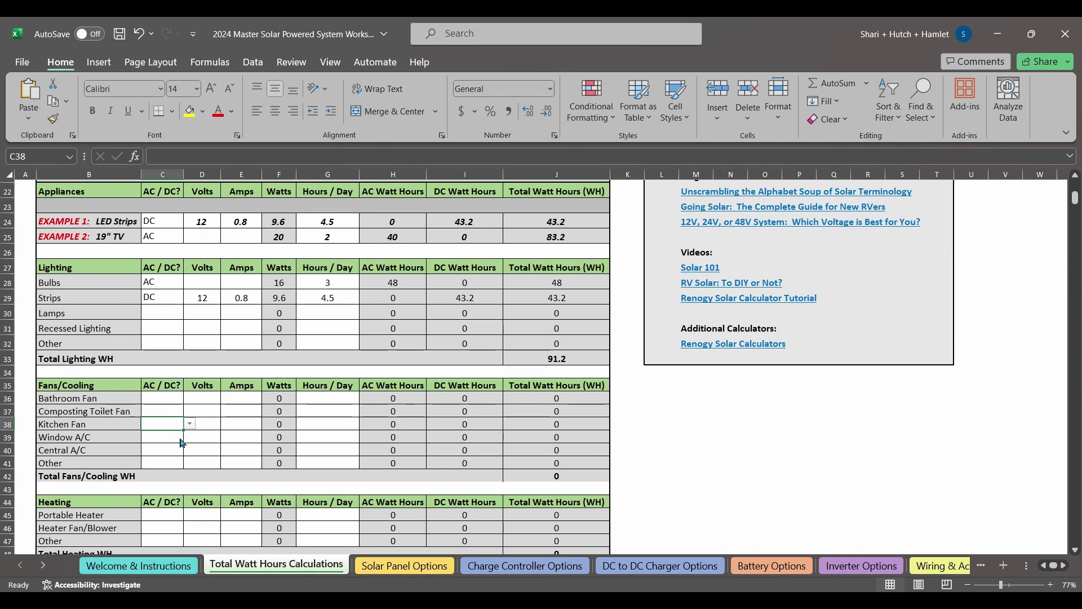
text(DC)
click(210, 426)
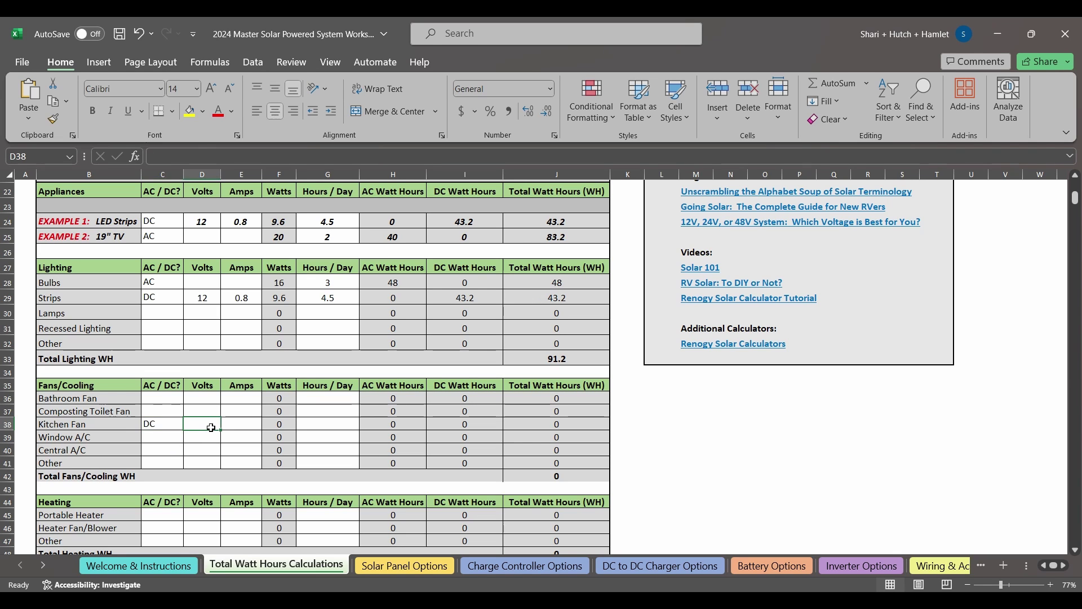
text(12)
key(Tab)
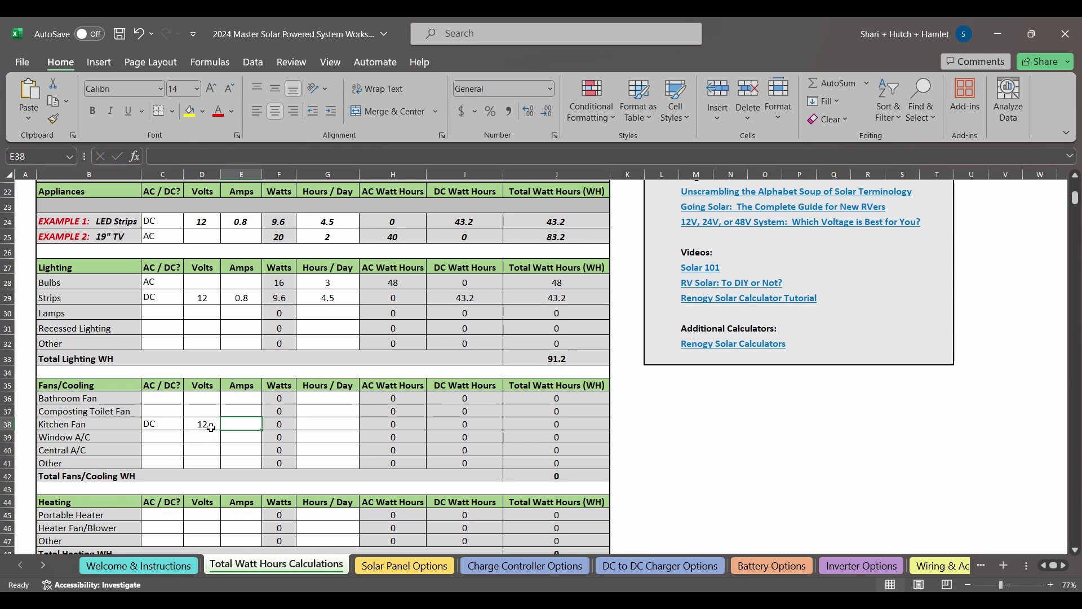
text(1.8)
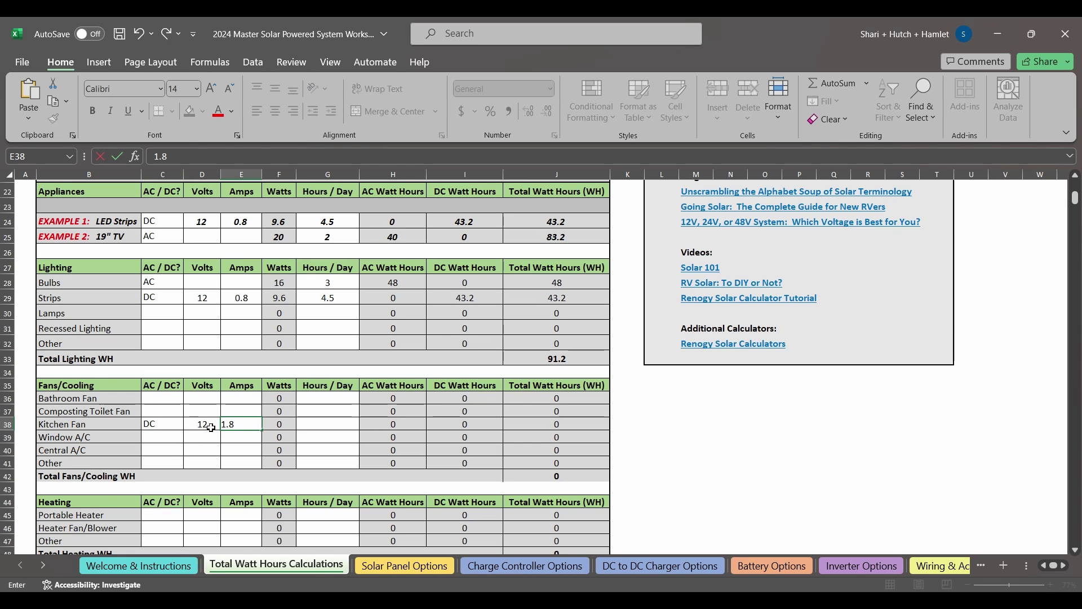
key(Tab)
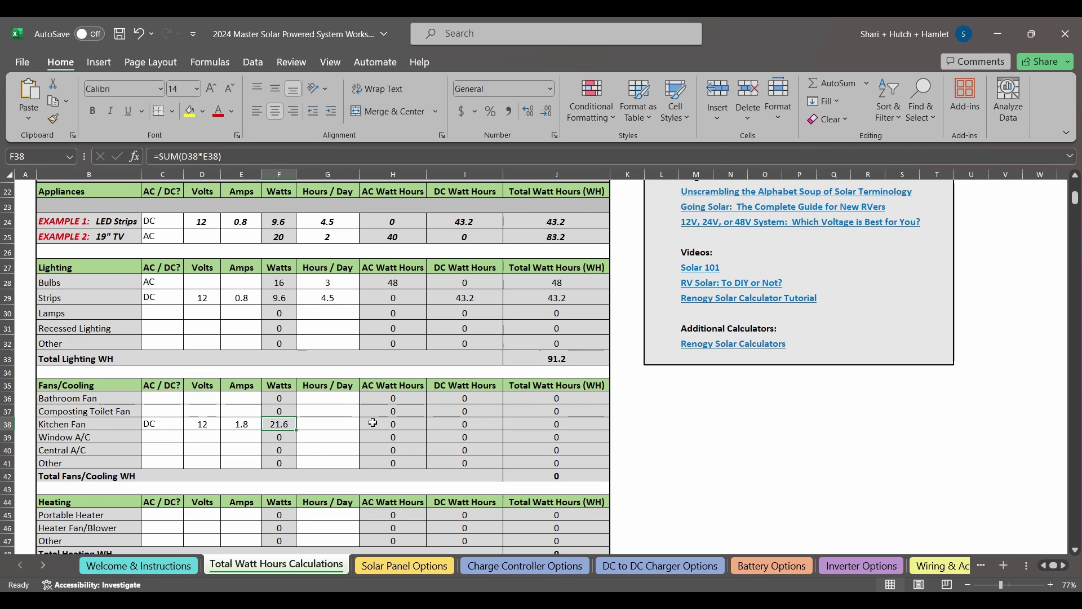
key(Tab)
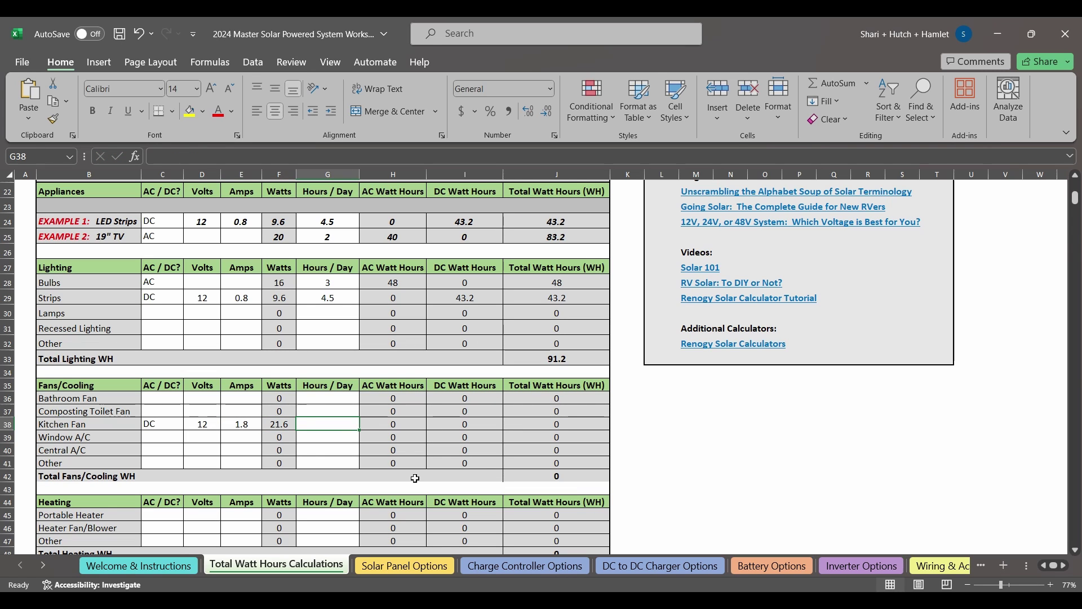
text(8)
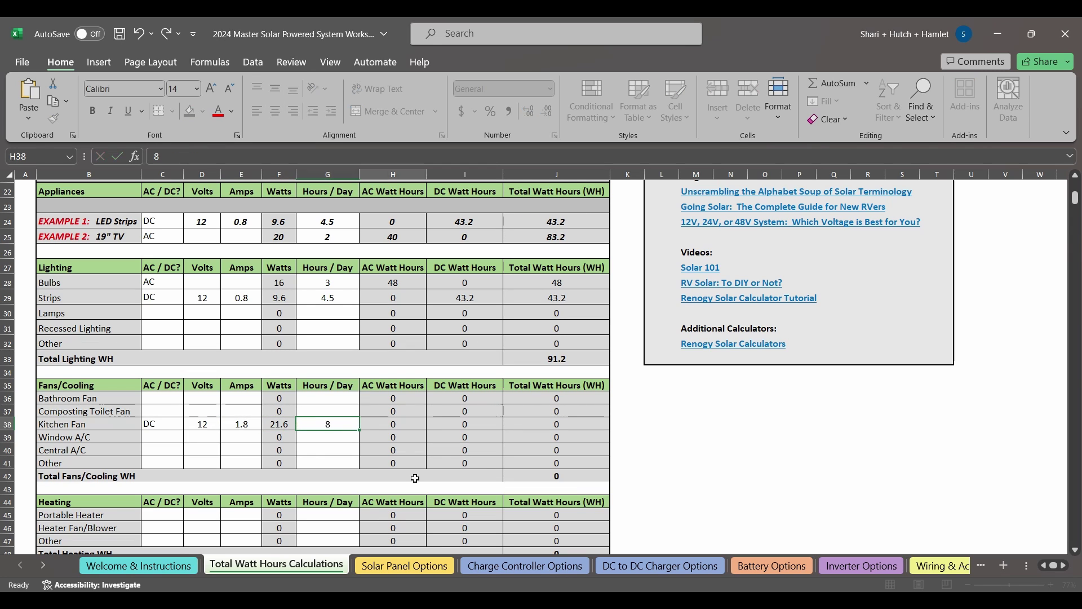
key(Tab)
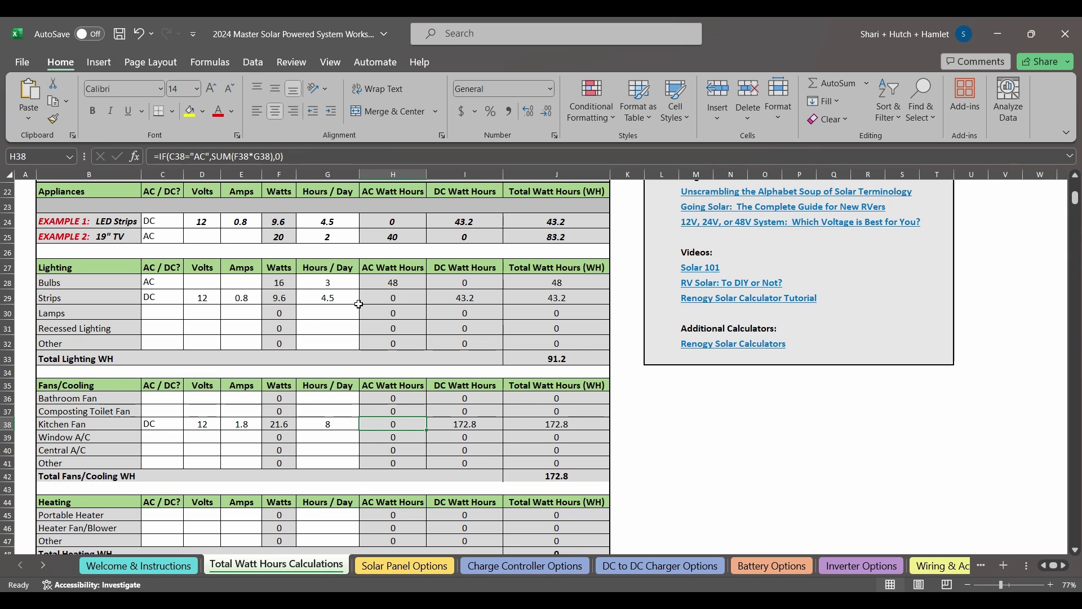
click(357, 284)
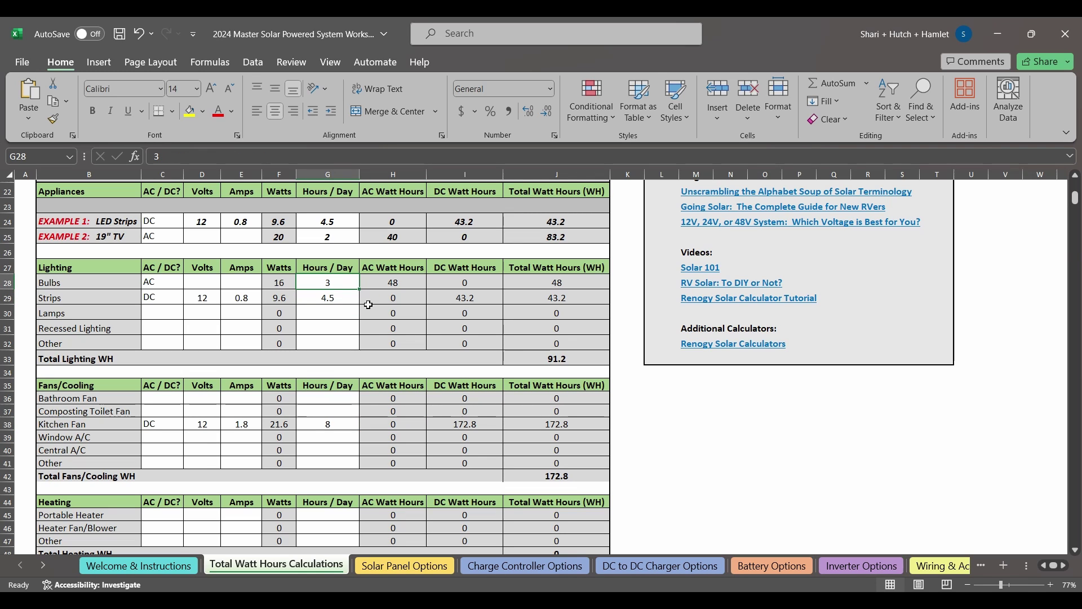
click(352, 427)
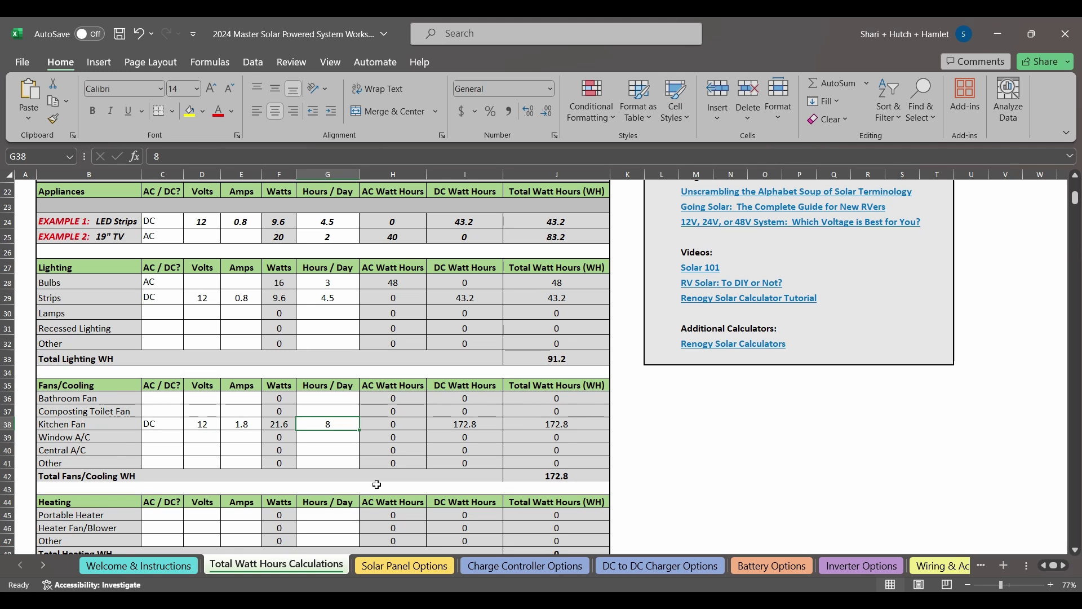
- Set the Blender's type to AC in the Kitchen Appliances table
scroll(377, 485, down, 1)
scroll(377, 485, down, 5)
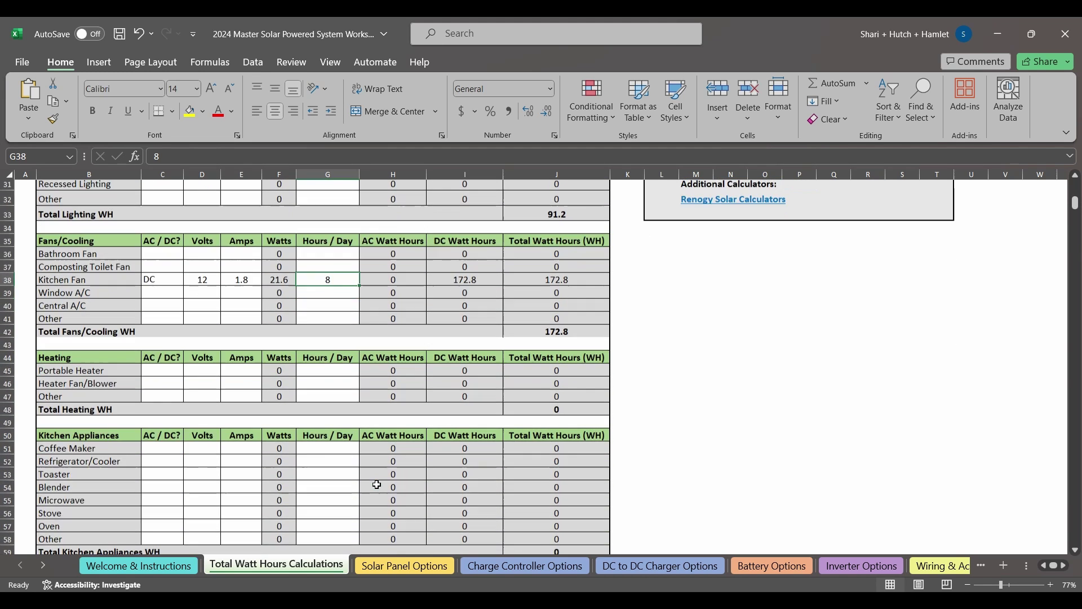
scroll(377, 485, down, 1)
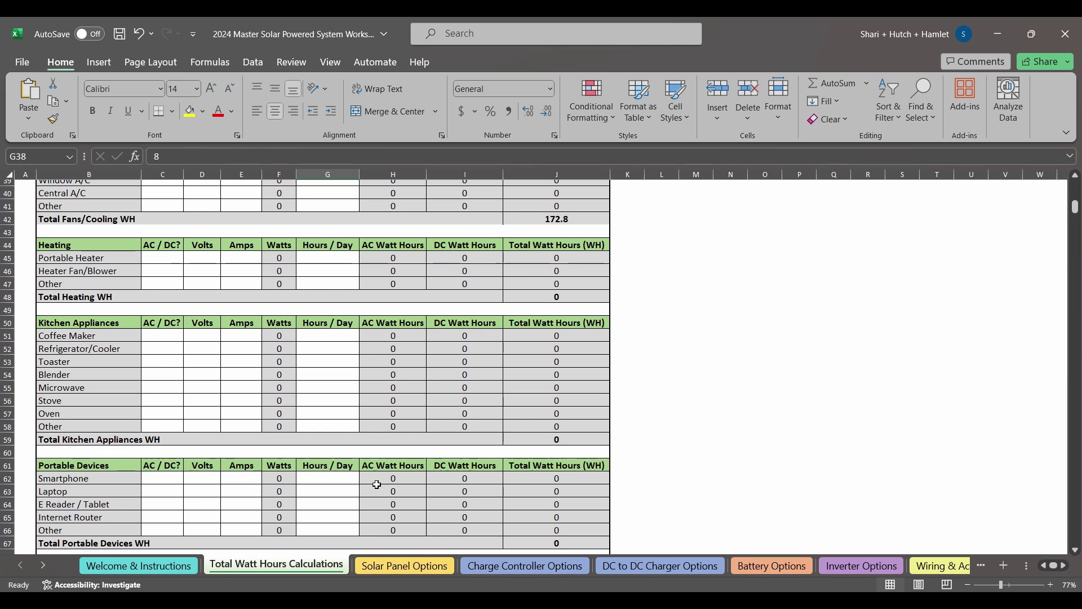
scroll(377, 485, down, 1)
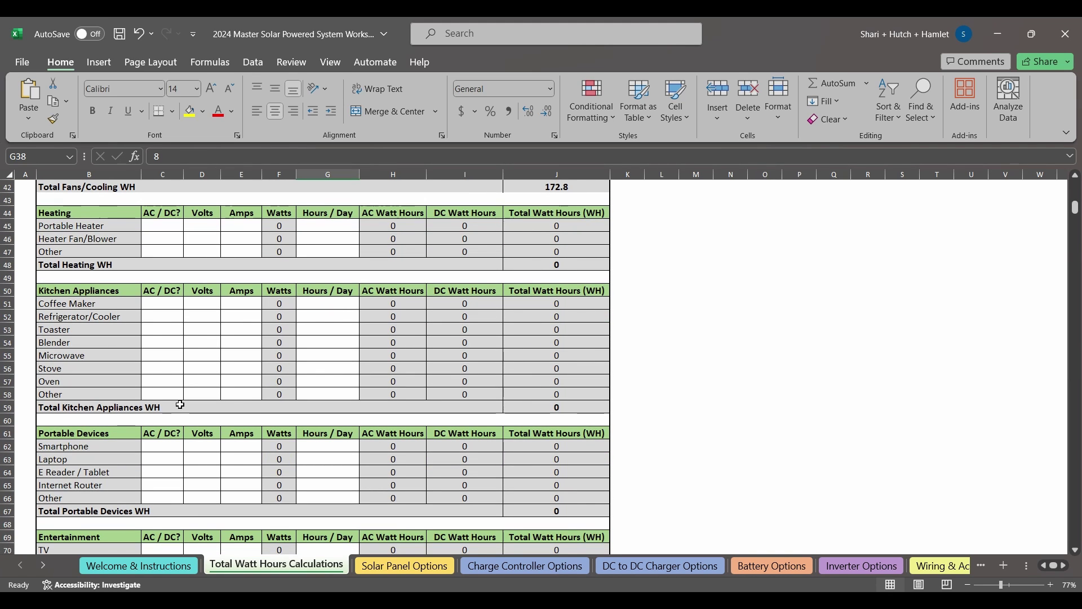
click(176, 342)
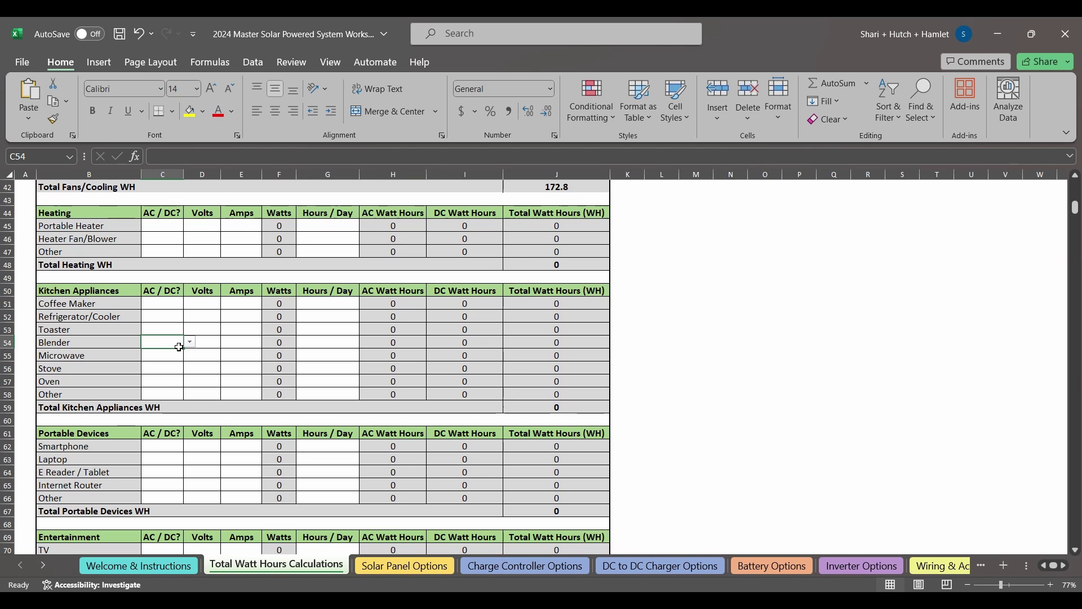
click(190, 342)
click(179, 353)
- Give the Coffee Maker 1000 watts and 0.25 hours per day
click(127, 356)
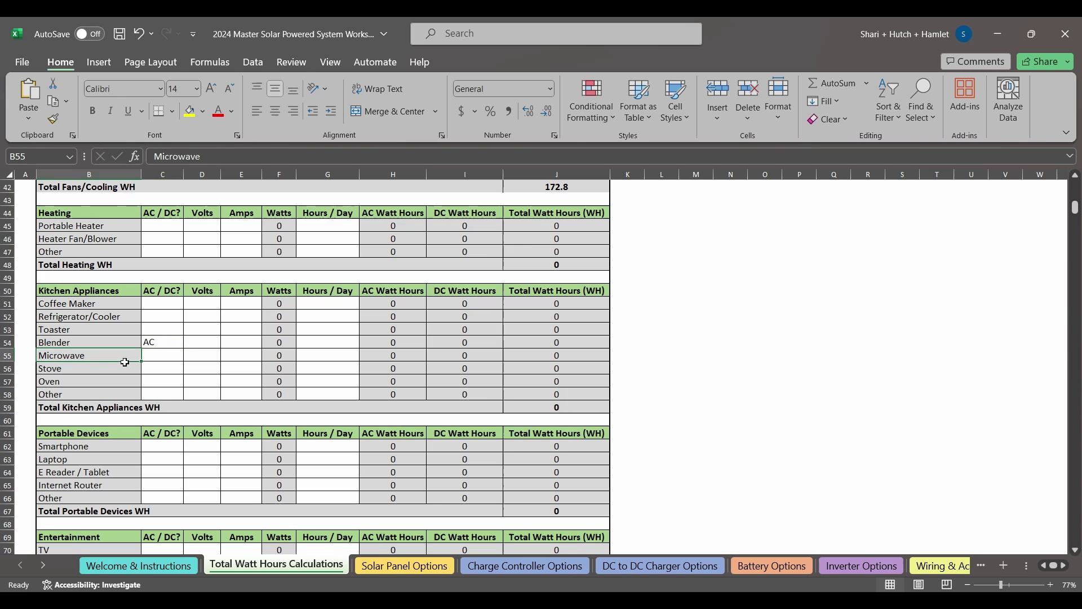
click(115, 307)
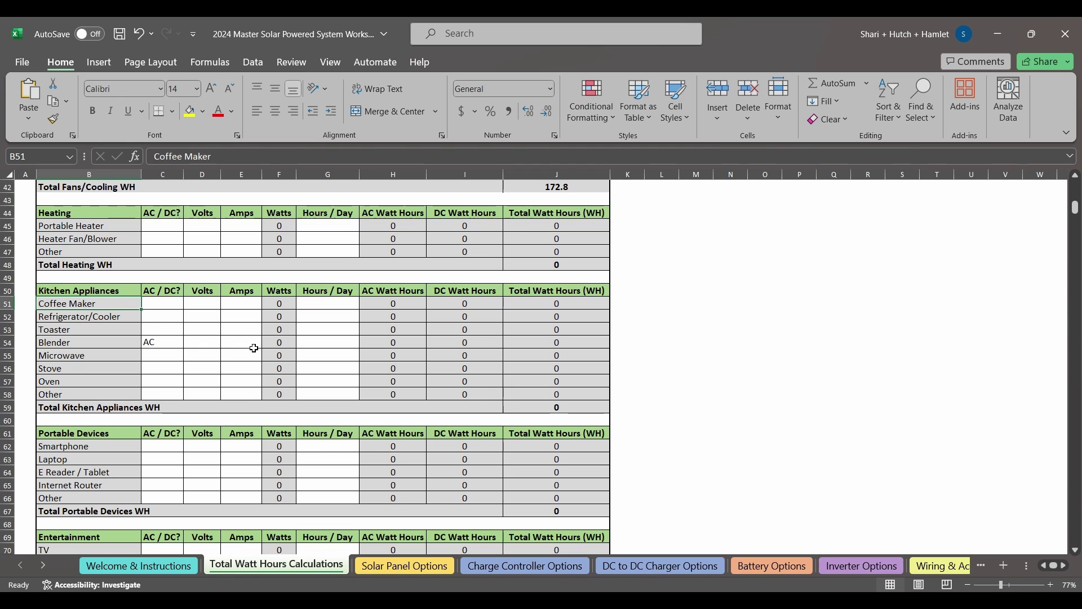
key(Right)
key(Right)
key(Right)
key(Right)
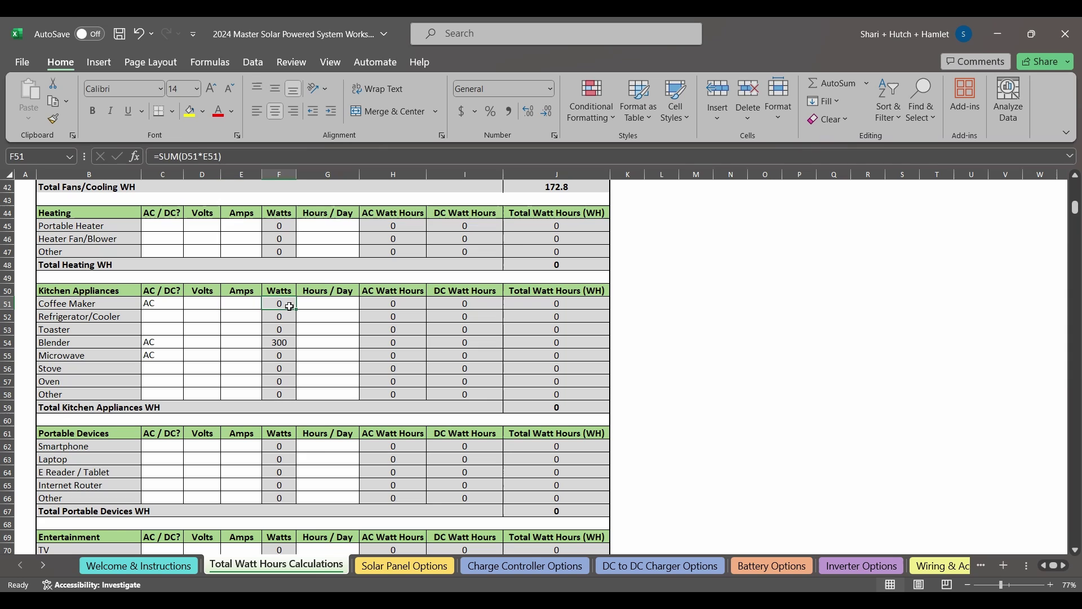
text(100)
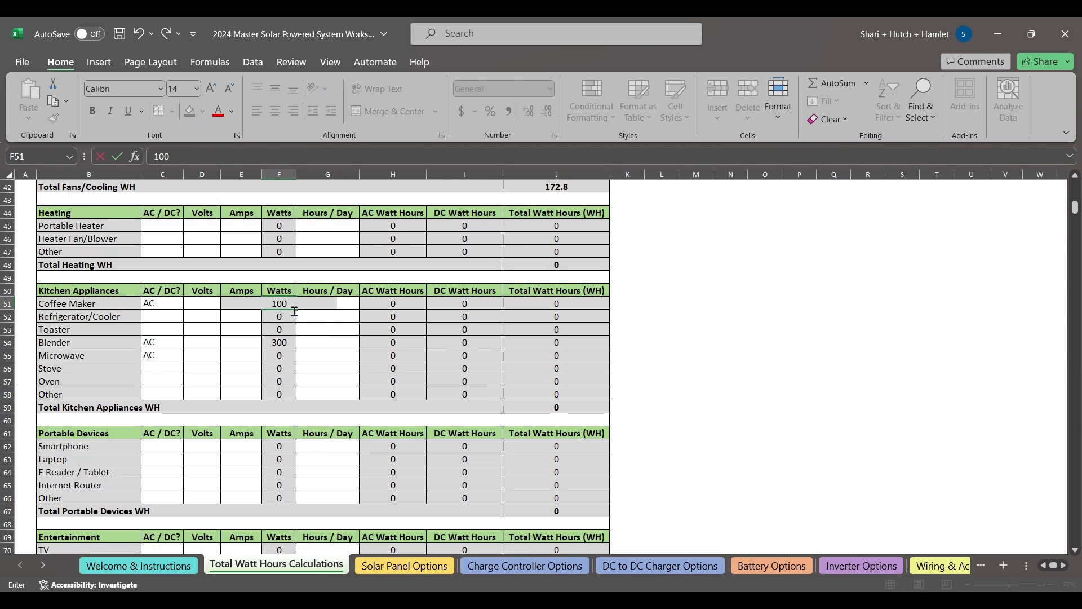
text(0)
key(Tab)
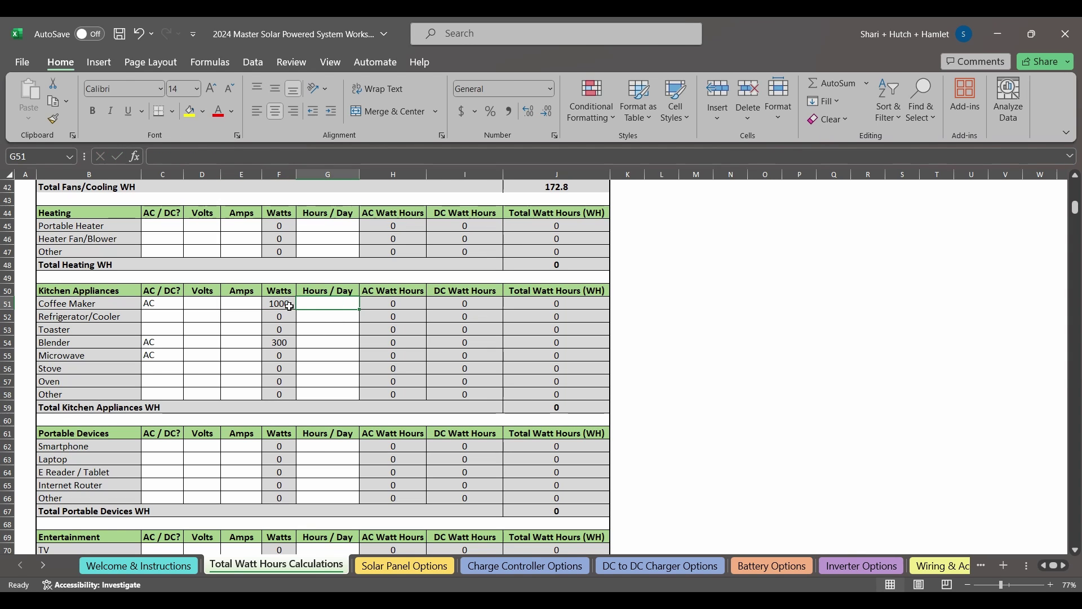
text(.)
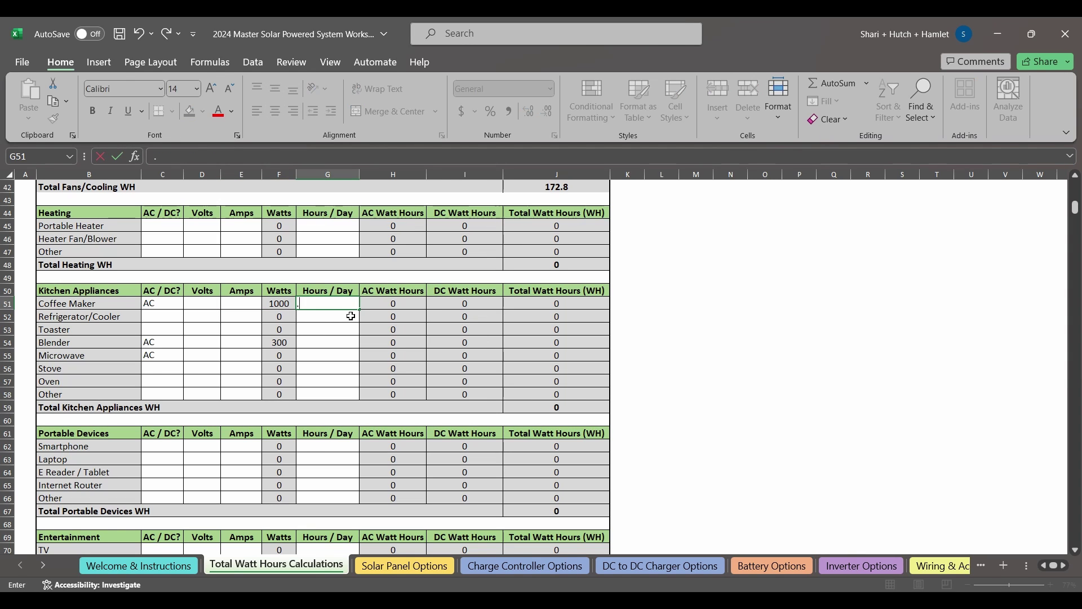
text(25)
key(Tab)
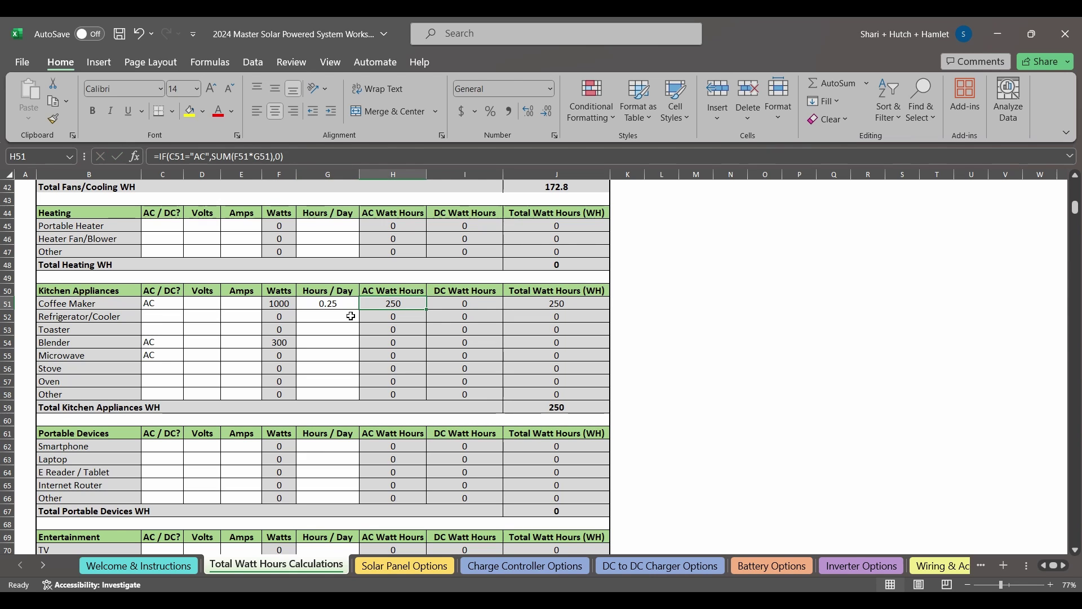
- Give the Microwave 1500 watts and 0.25 hours per day
click(178, 355)
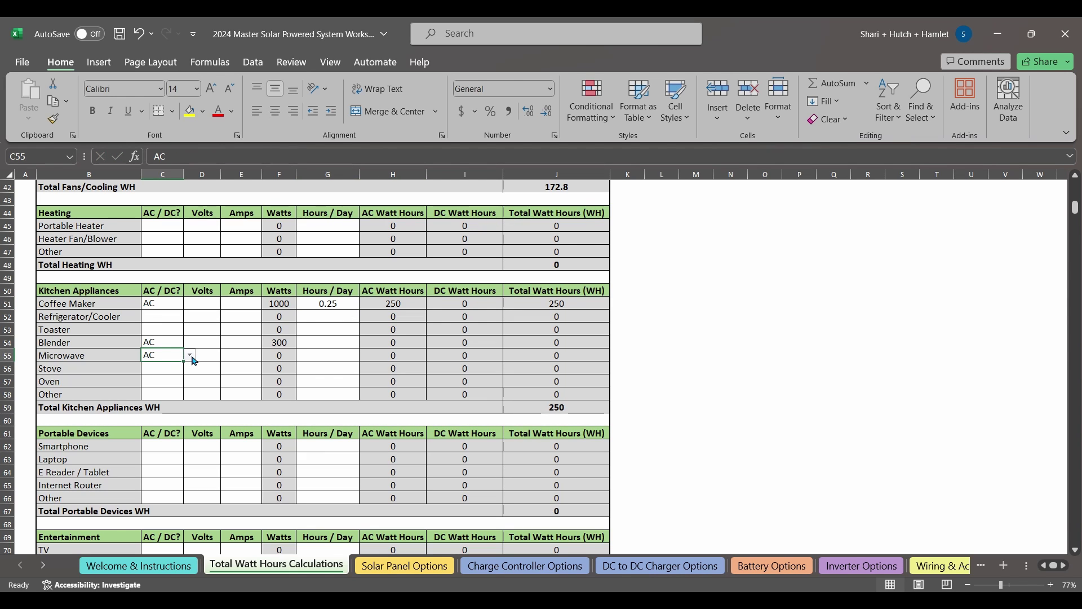
click(279, 355)
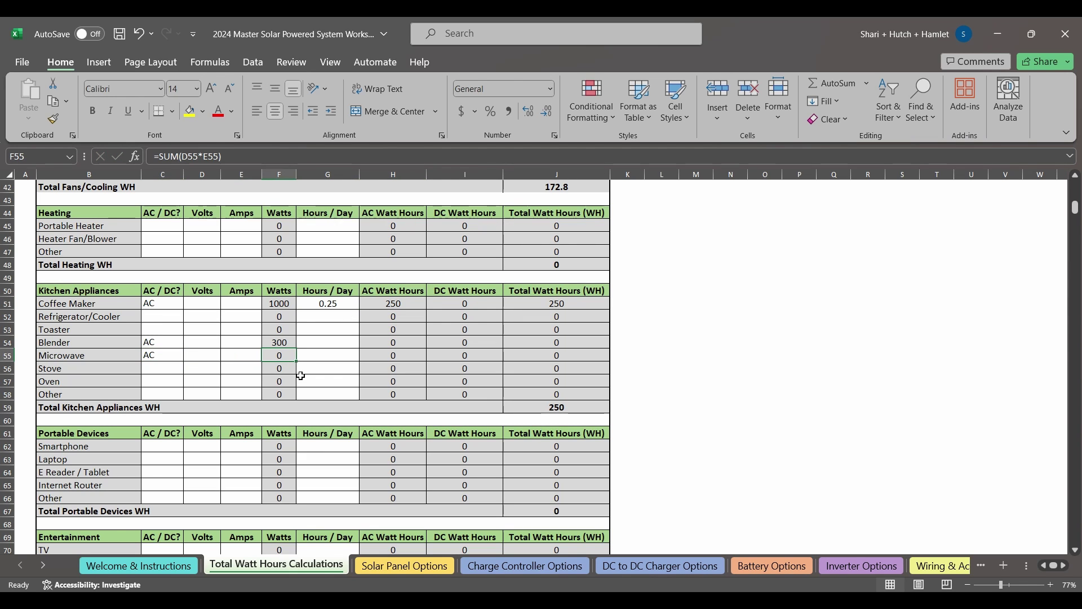
text(1500)
key(Tab)
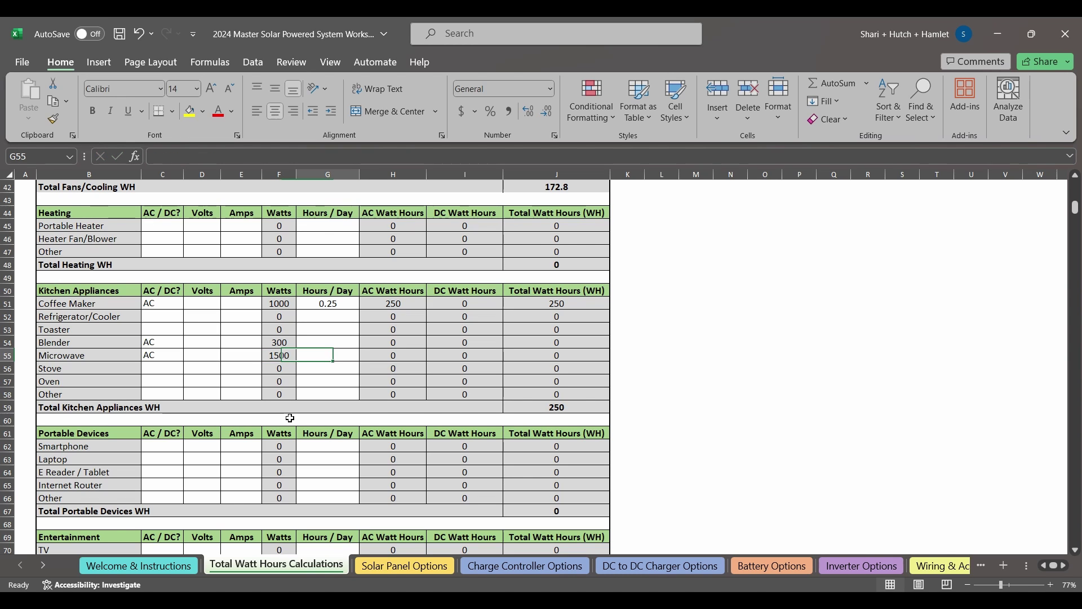
text(.25)
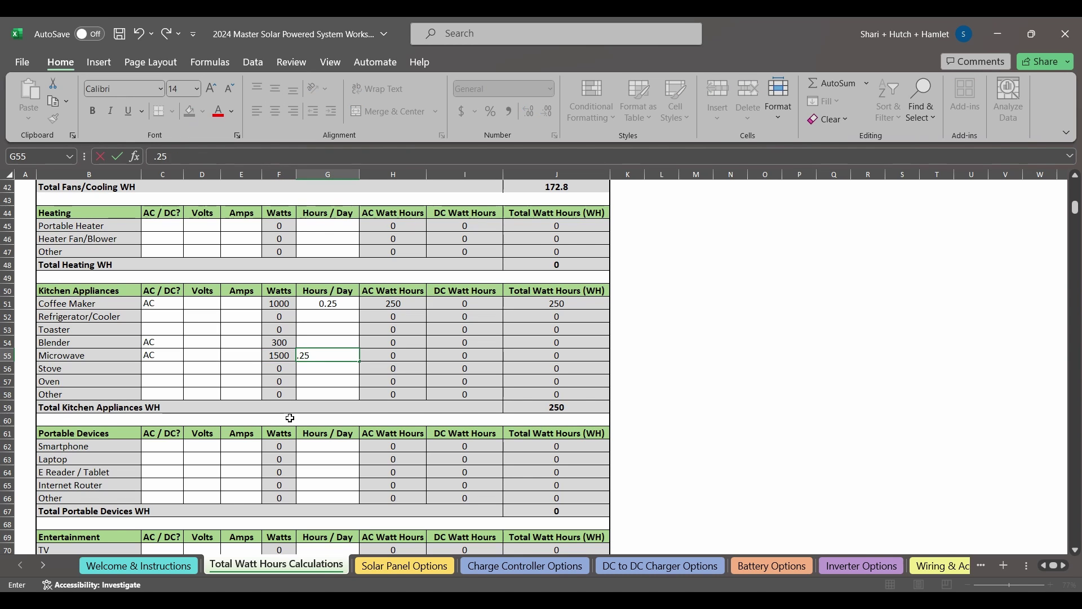
key(Tab)
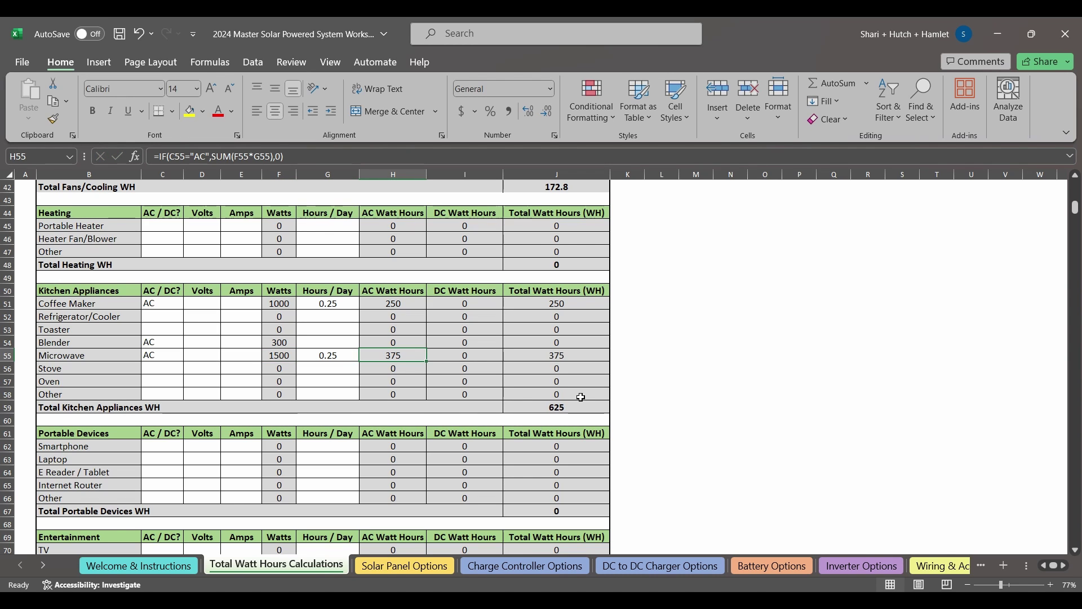
- Clear the hours per day for the Microwave and the Coffee Maker
click(586, 357)
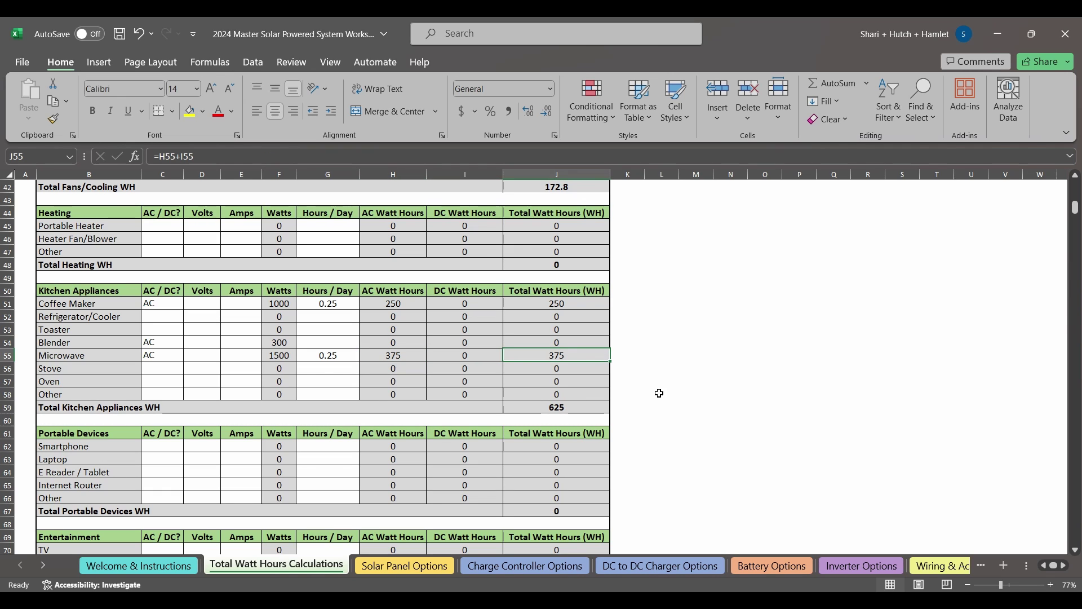
click(353, 356)
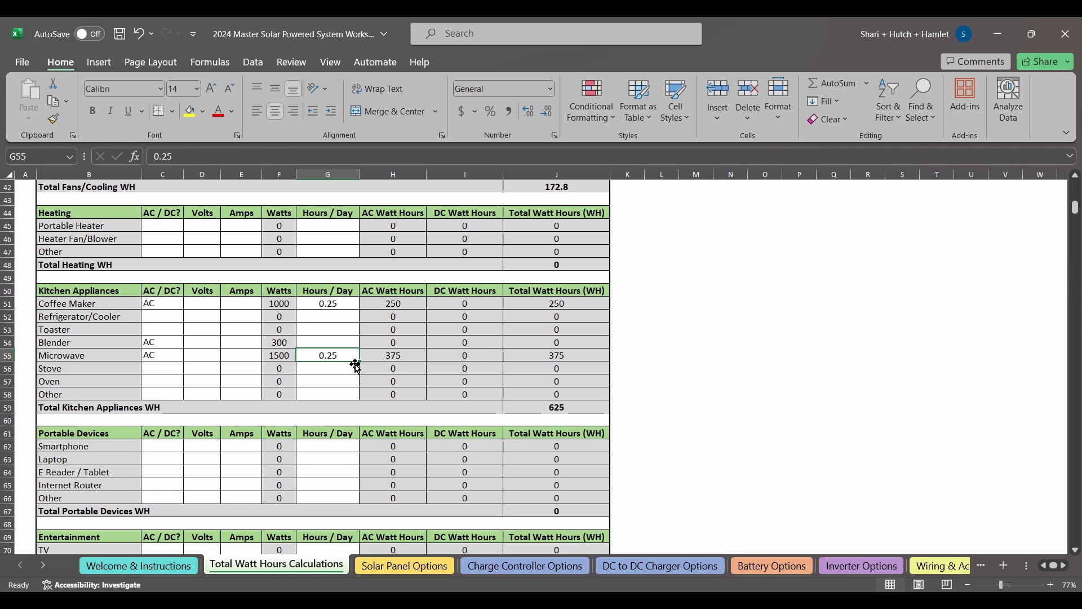
key(BackSpace)
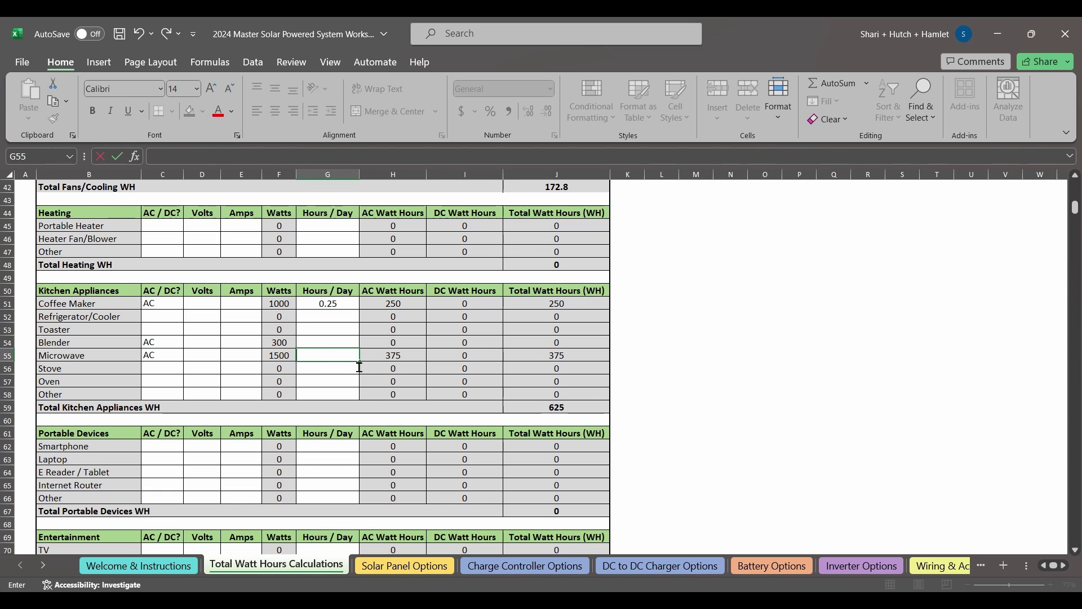
click(355, 308)
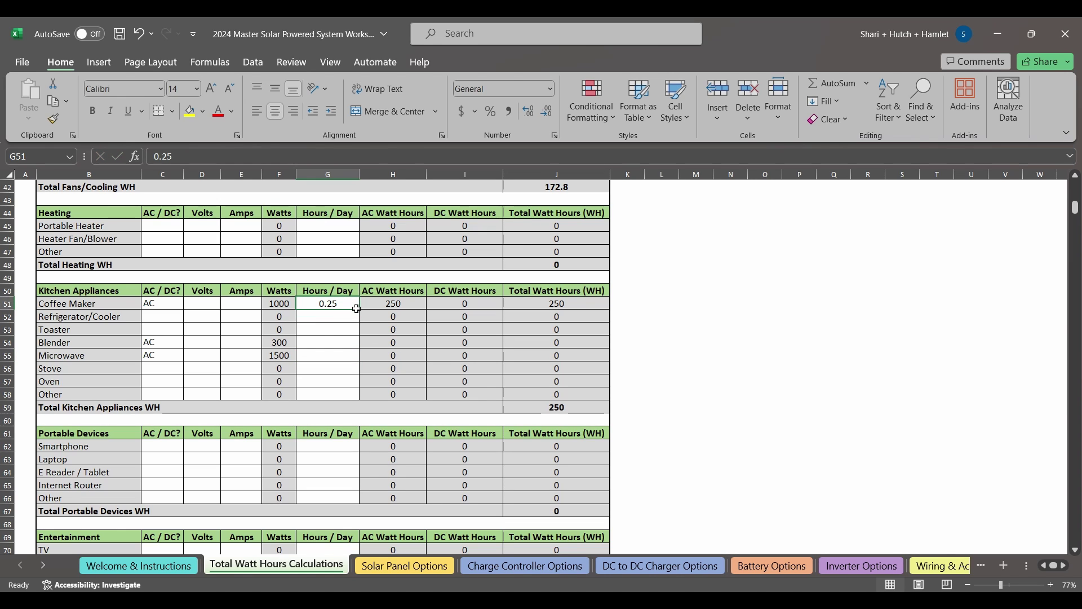
key(BackSpace)
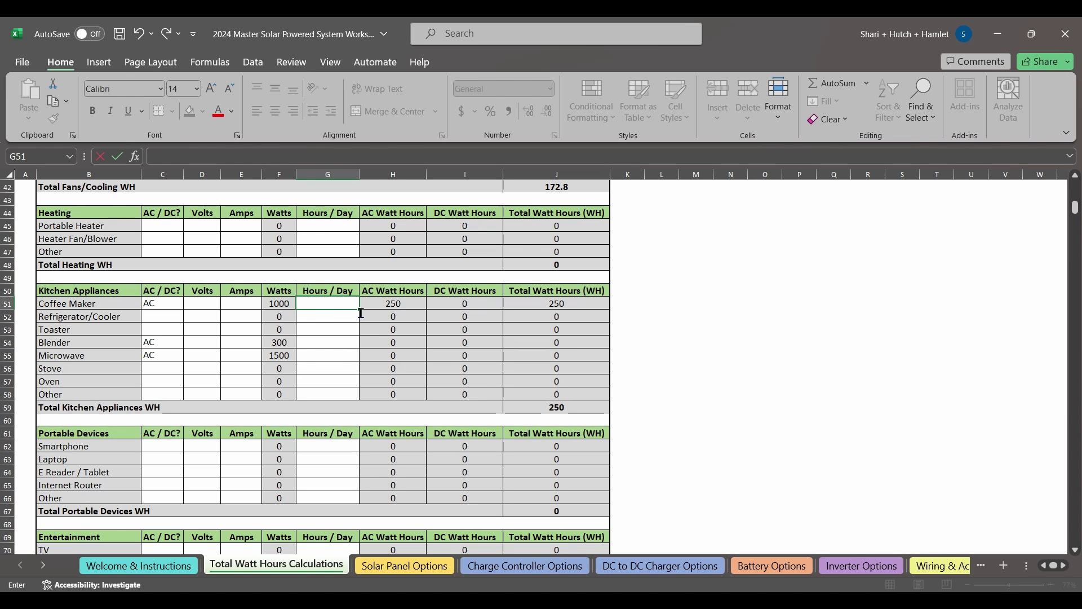
- Set the Laptop row to AC, 65 watts, 1.5 hours per day
scroll(186, 357, down, 3)
click(179, 317)
click(181, 331)
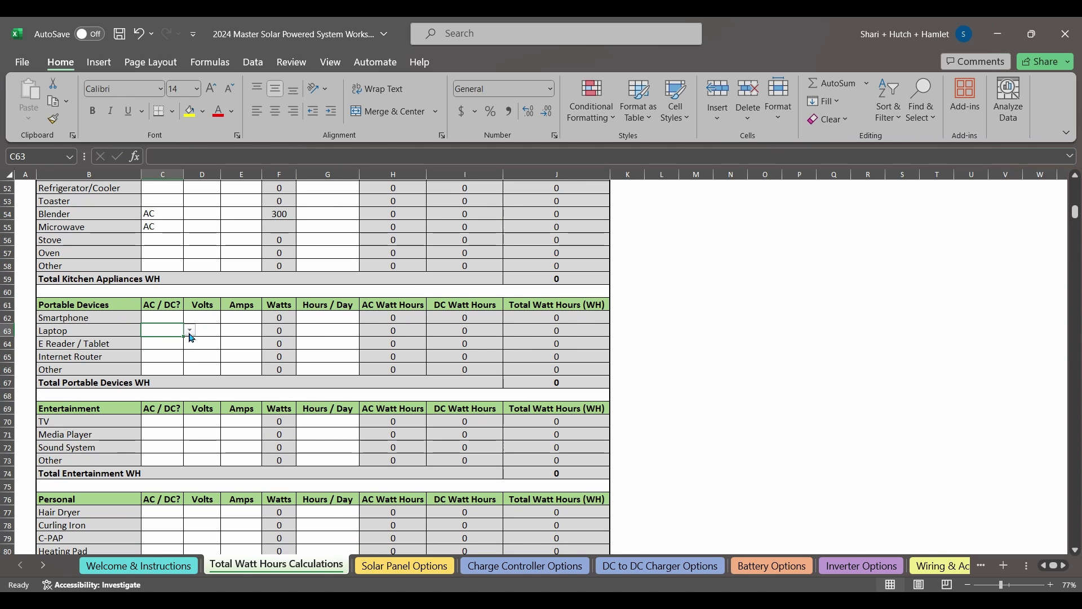
text(AC)
click(276, 333)
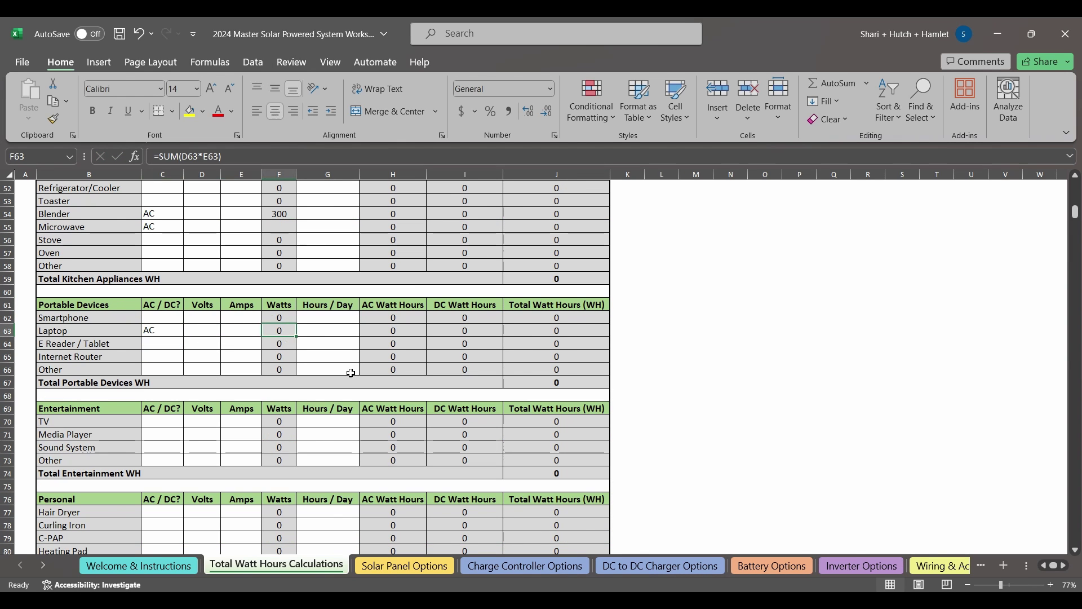
text(65)
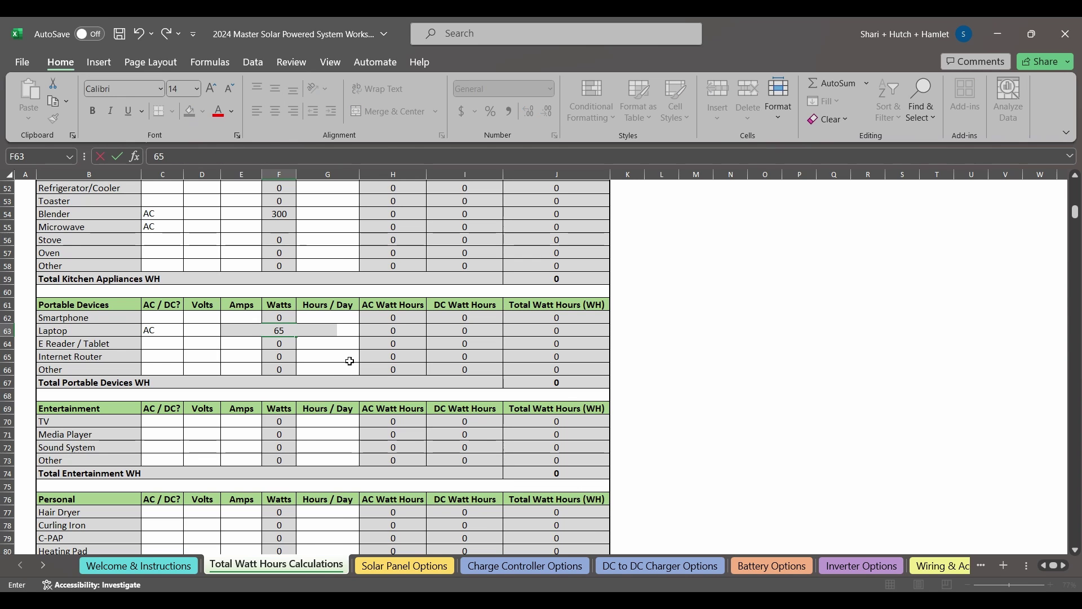
key(Tab)
text(1.)
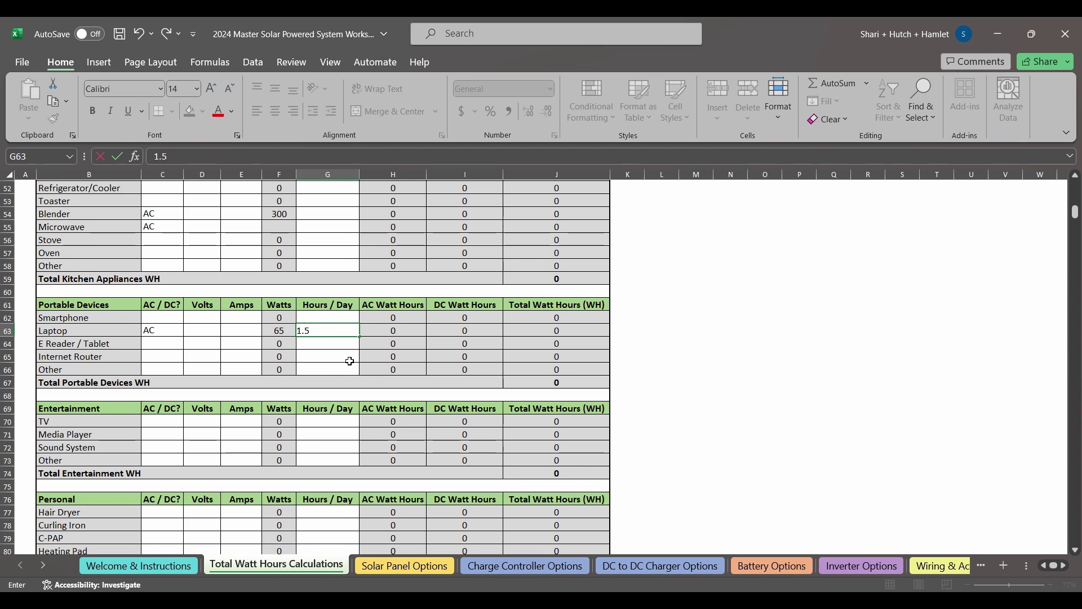
key(Tab)
- Set the E Reader / Tablet row to AC, 240 watts, 2 hours per day
click(175, 343)
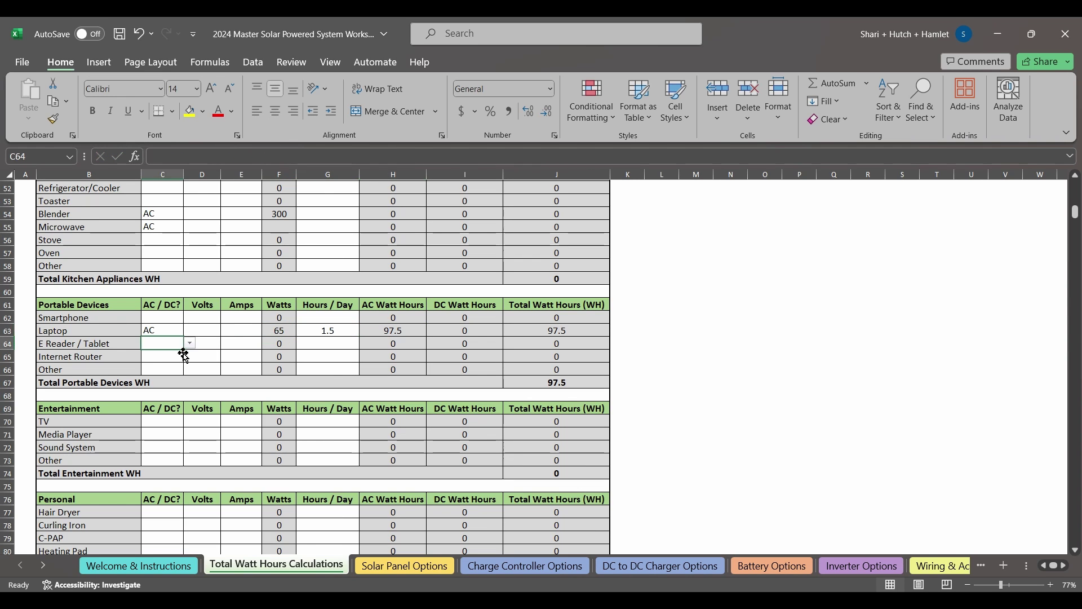
click(190, 343)
click(169, 355)
click(281, 344)
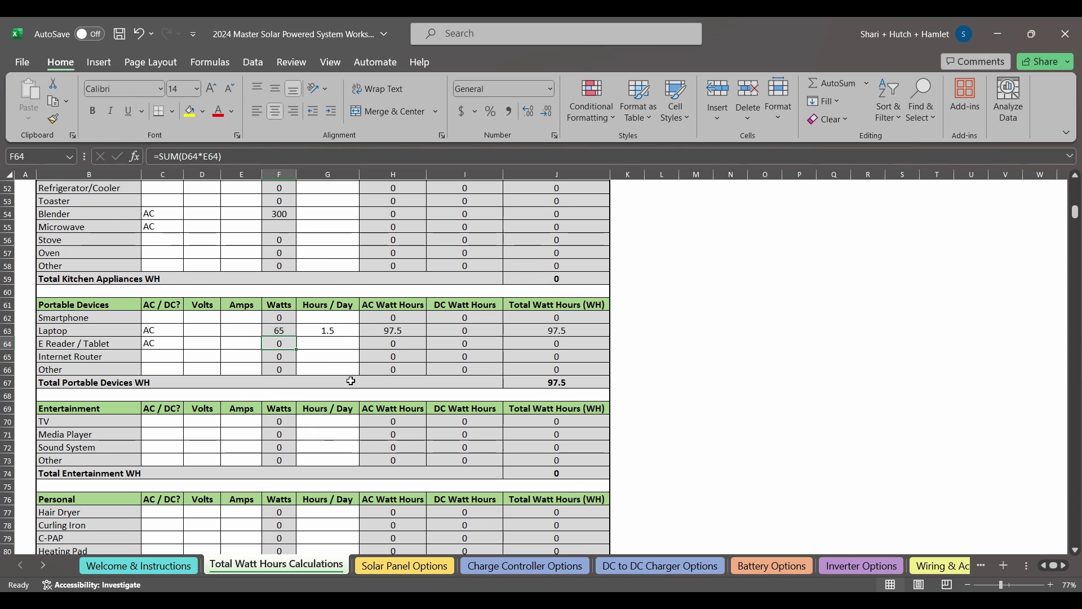
text(240)
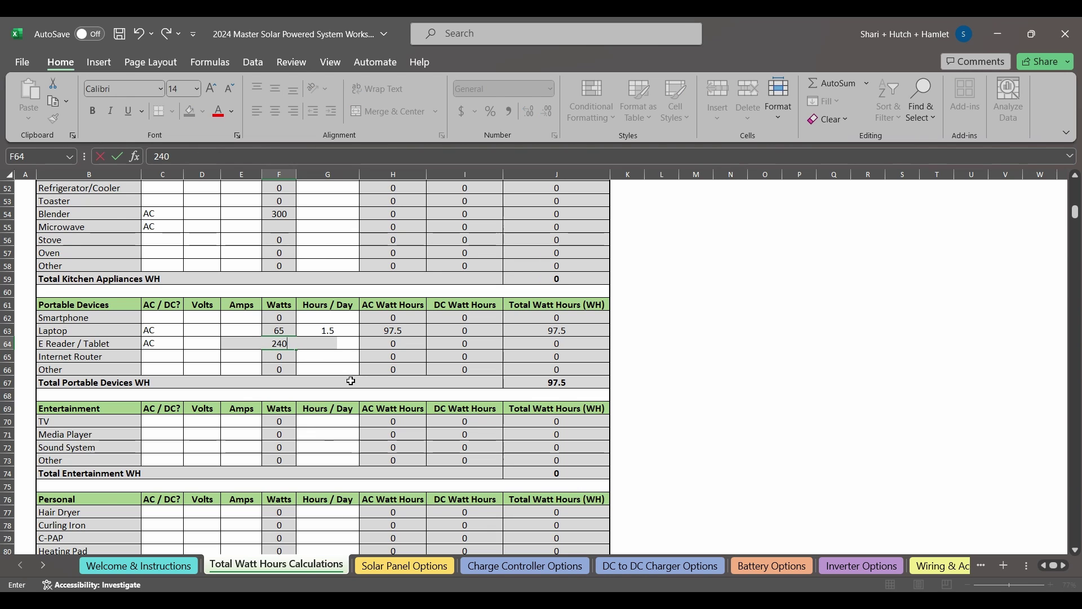
key(Tab)
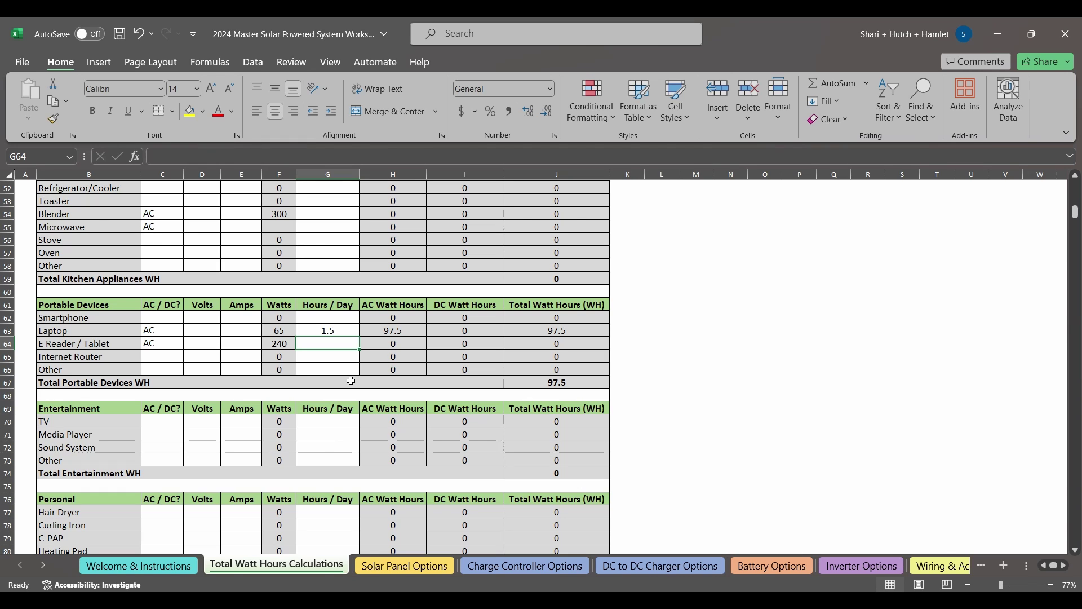
text(2)
key(Tab)
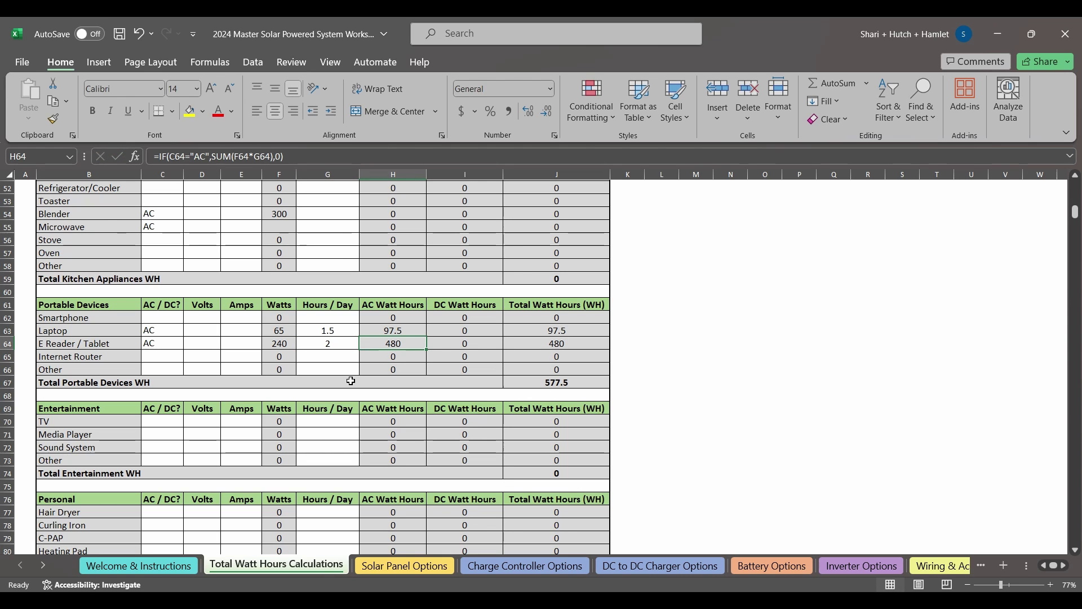
- Rename the E Reader / Tablet row to Laptop and Internet Router to Starlink
click(100, 348)
text(Laptop)
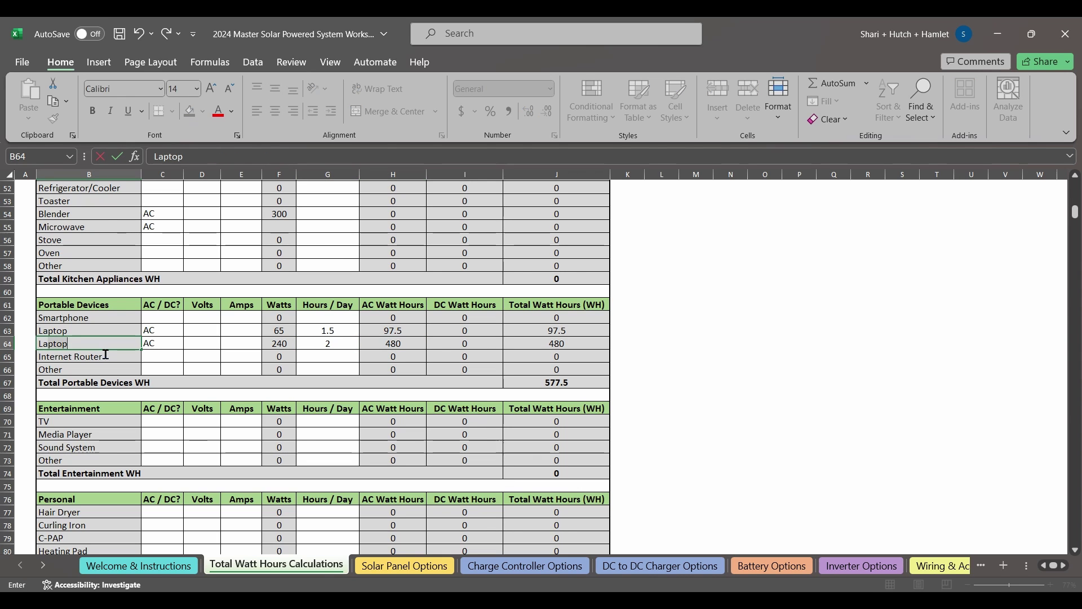
key(Tab)
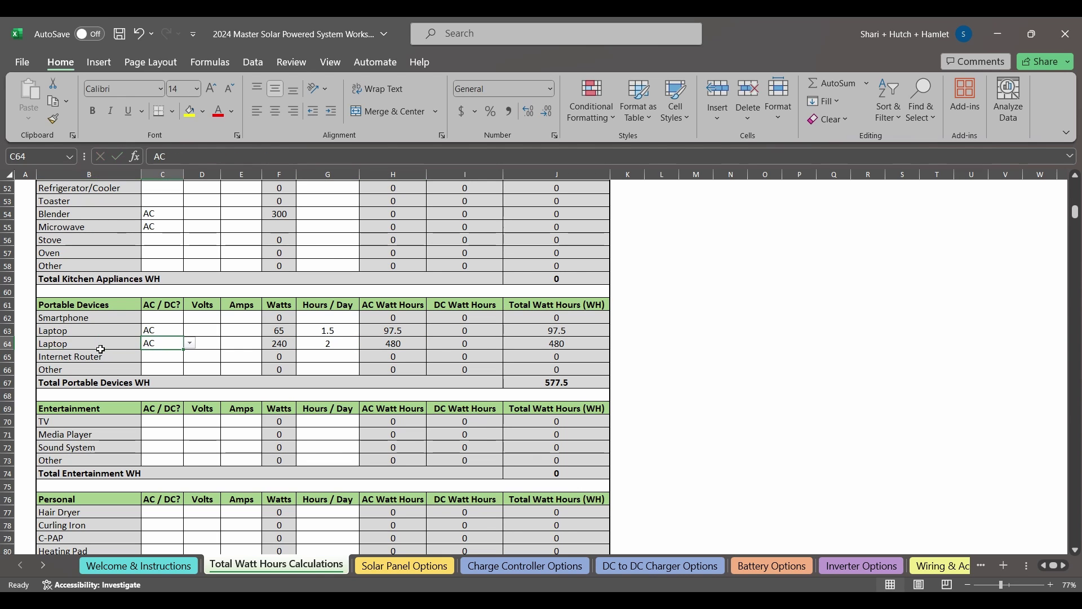
click(107, 360)
text(Star)
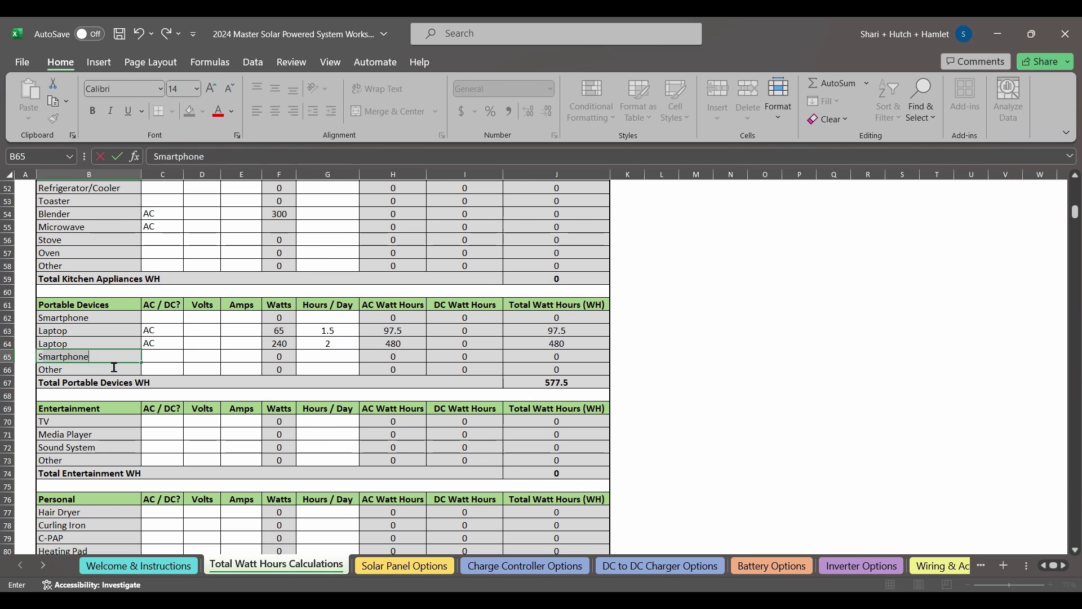
key(BackSpace)
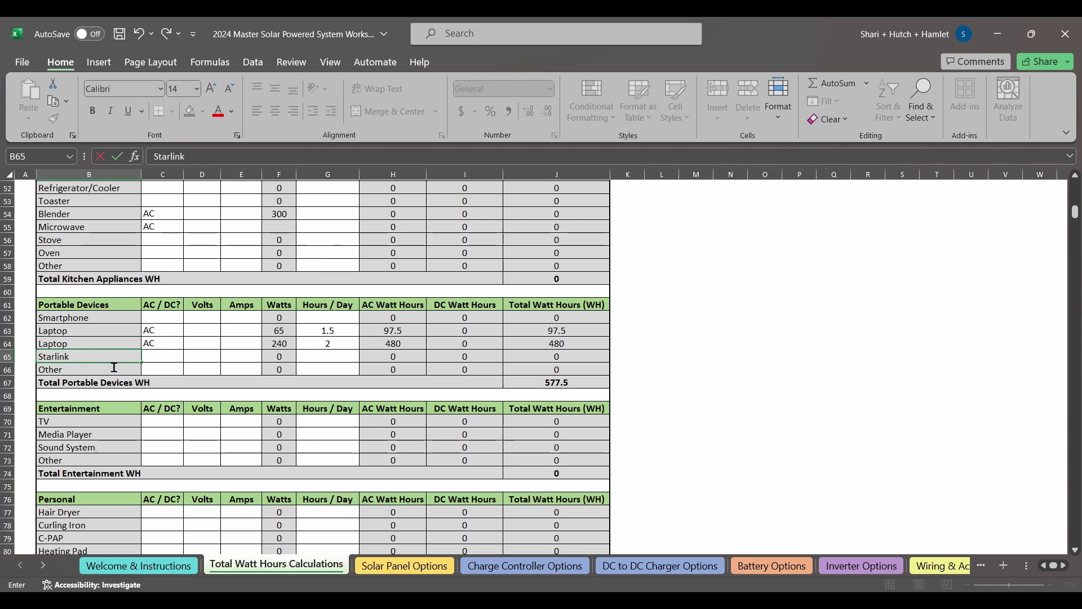
key(Tab)
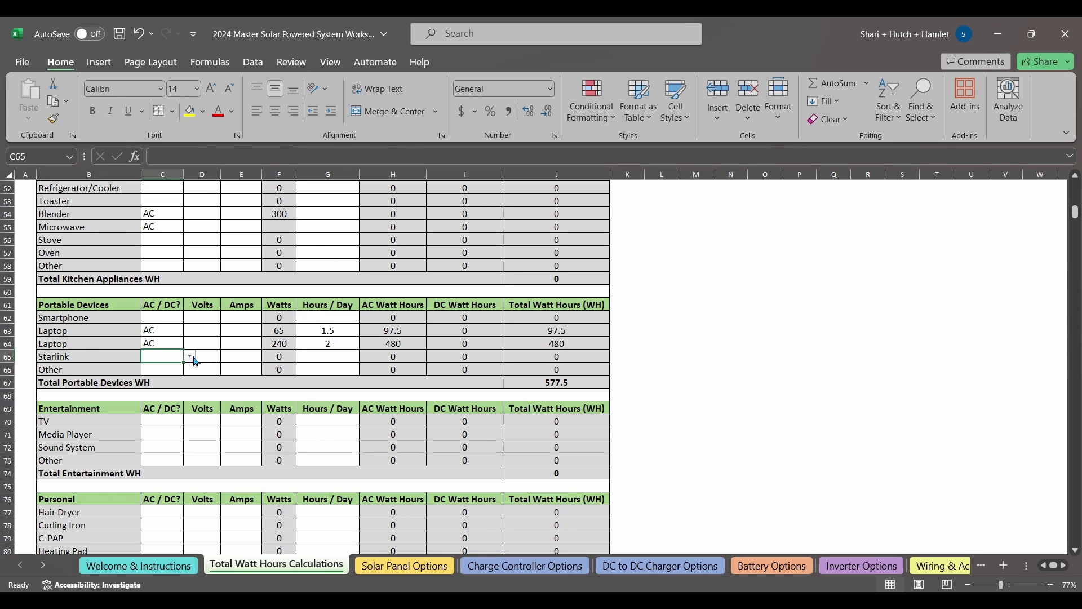
- Set Starlink to AC, 60 watts, 5 hours per day
text(AC)
key(Tab)
key(Tab)
key(Tab)
text(60)
key(Tab)
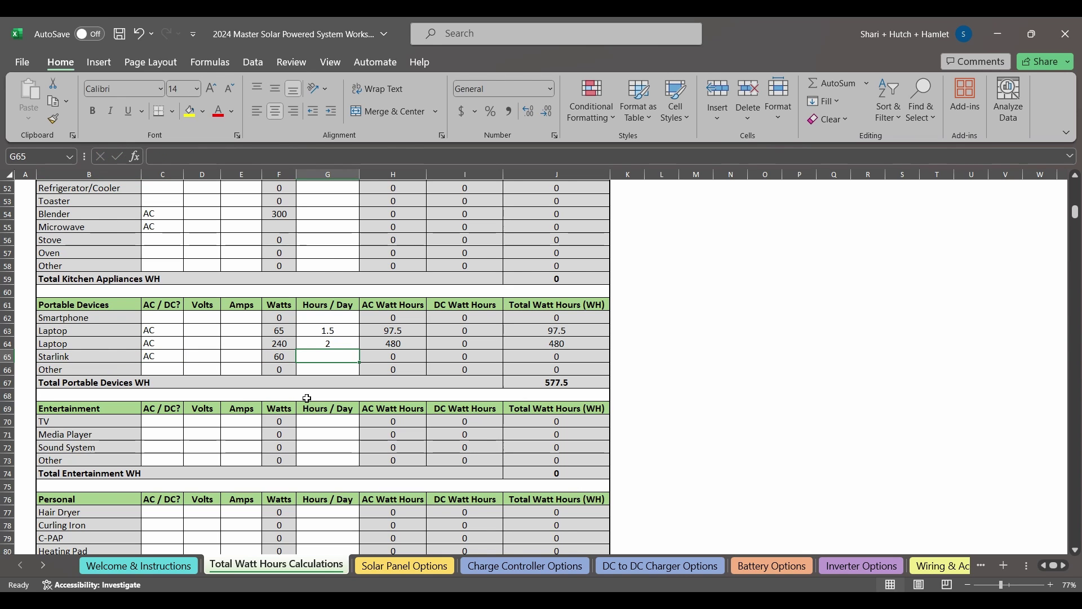
text(5)
key(Tab)
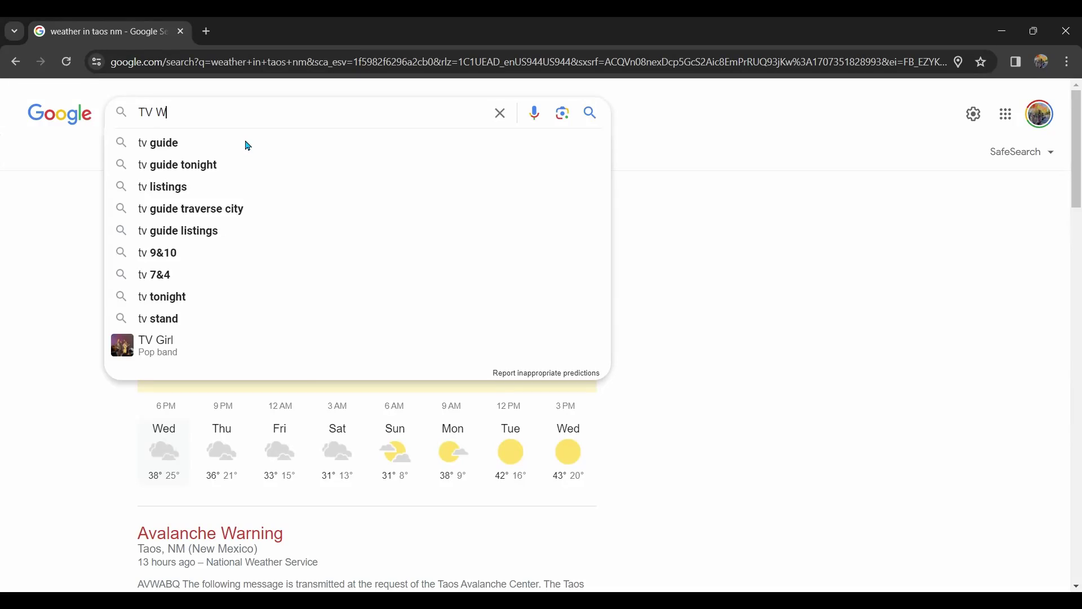
- Search Google for 'TV Wattages' and read EnergySage's 50–200 watt figure for TVs
text(attages)
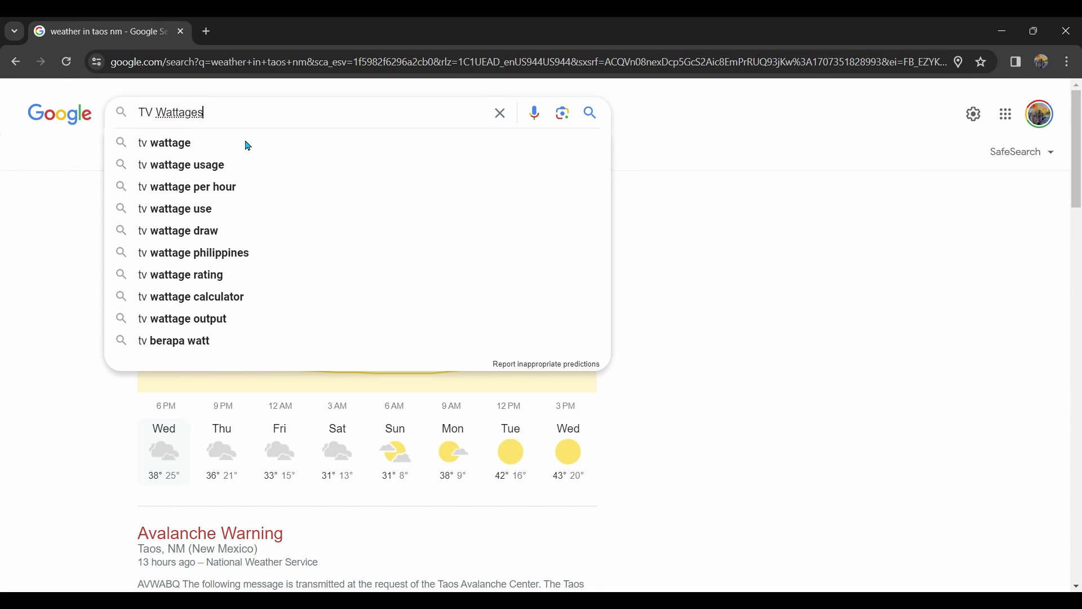
key(Return)
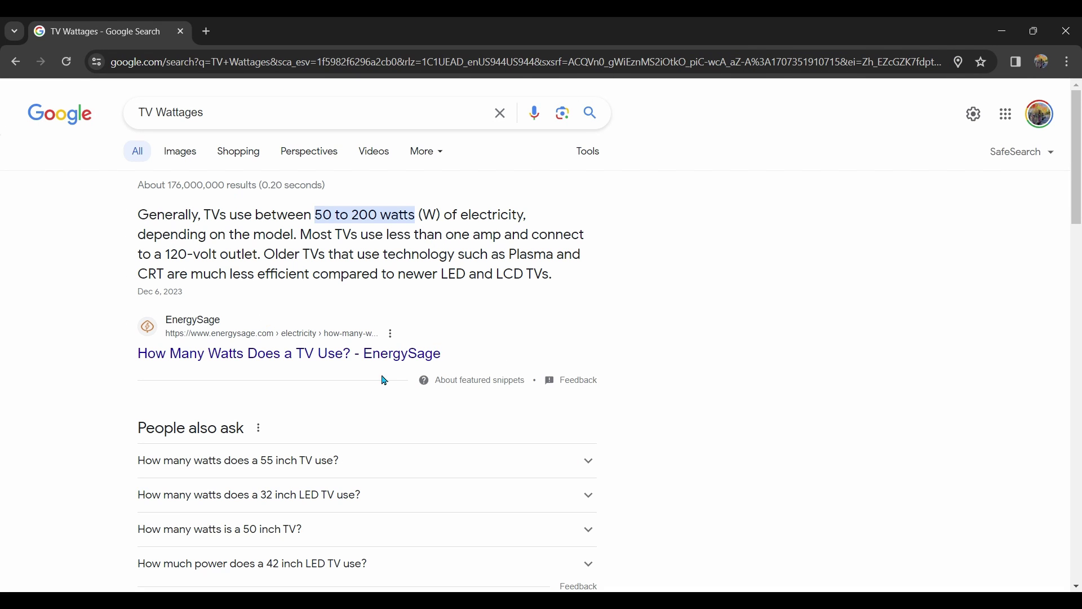
click(330, 361)
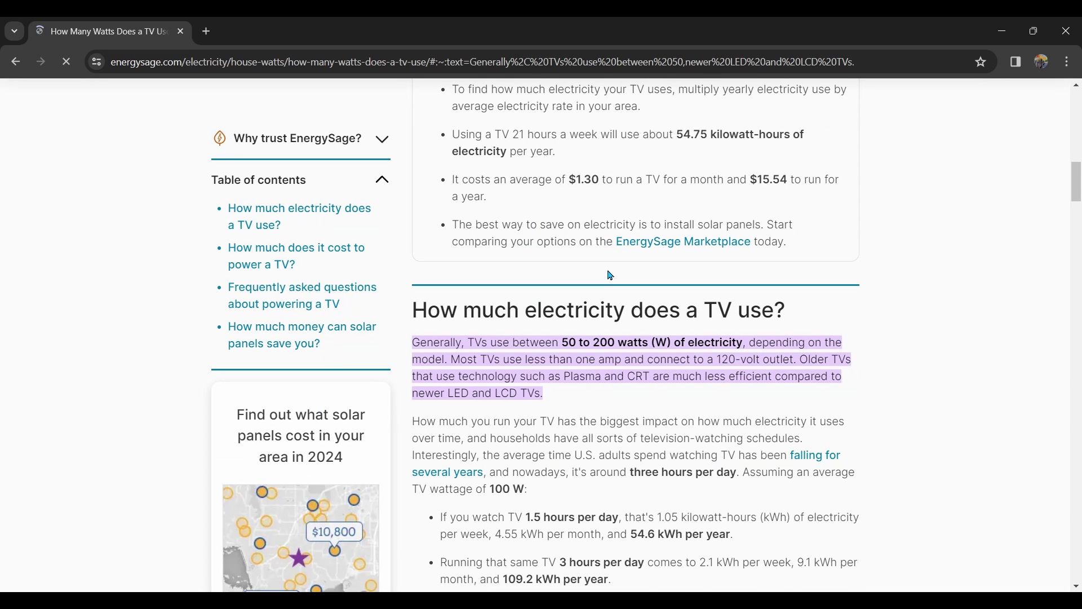
scroll(611, 276, down, 3)
scroll(845, 307, down, 7)
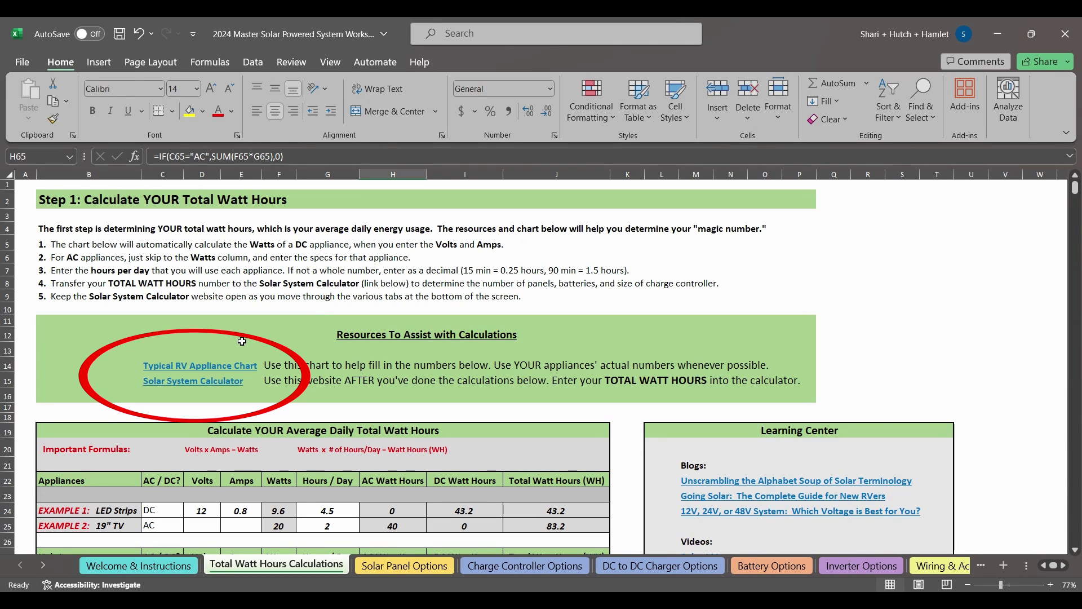
- Find the Coffee Maker's 600–1200 watt range in the RV appliance power chart
click(169, 370)
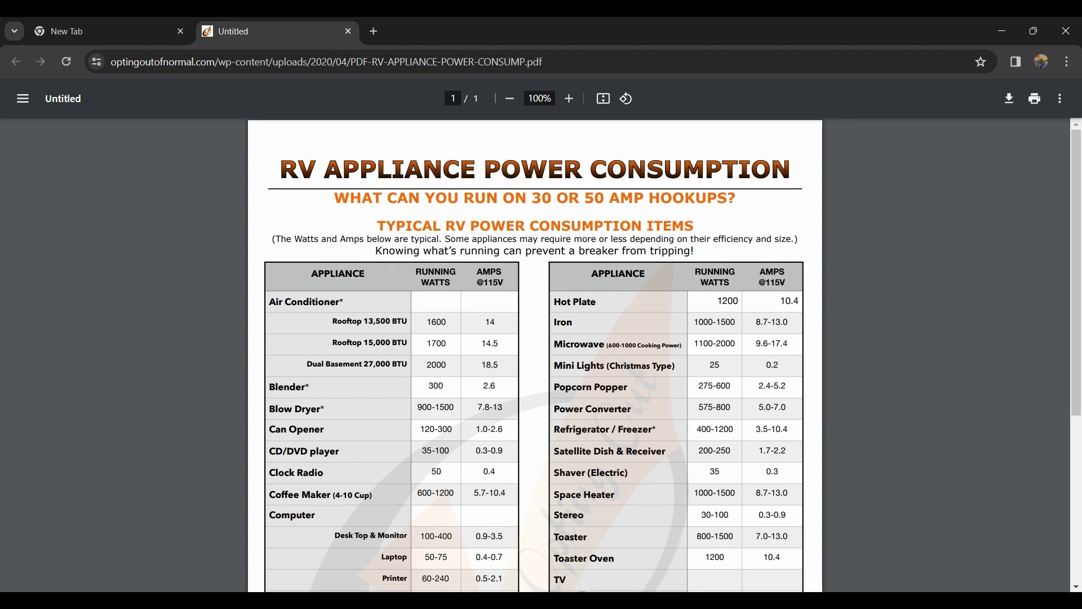
scroll(467, 410, down, 4)
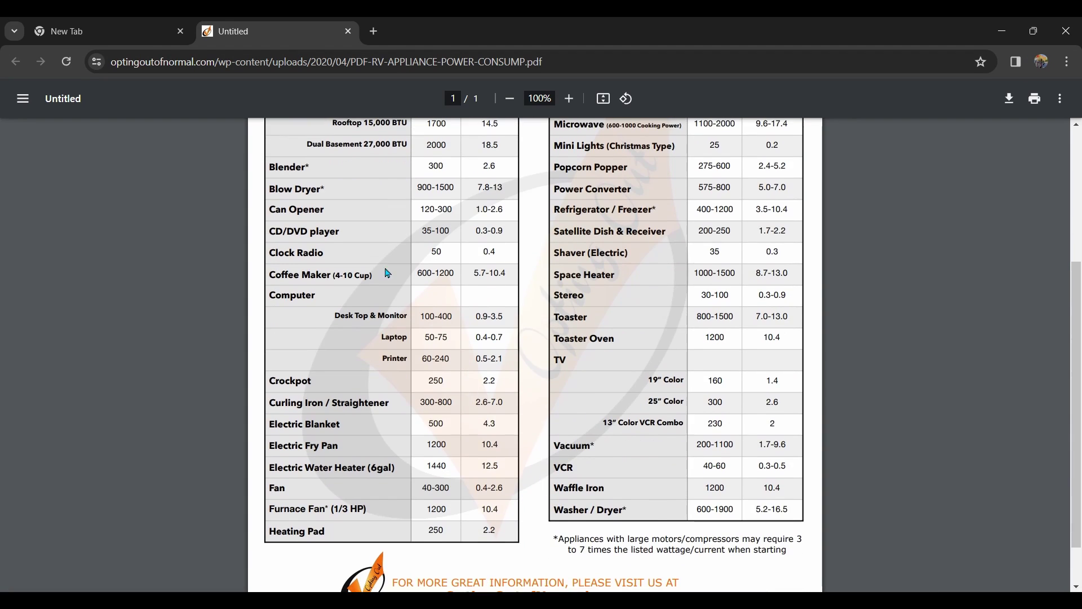
drag(271, 276, 458, 271)
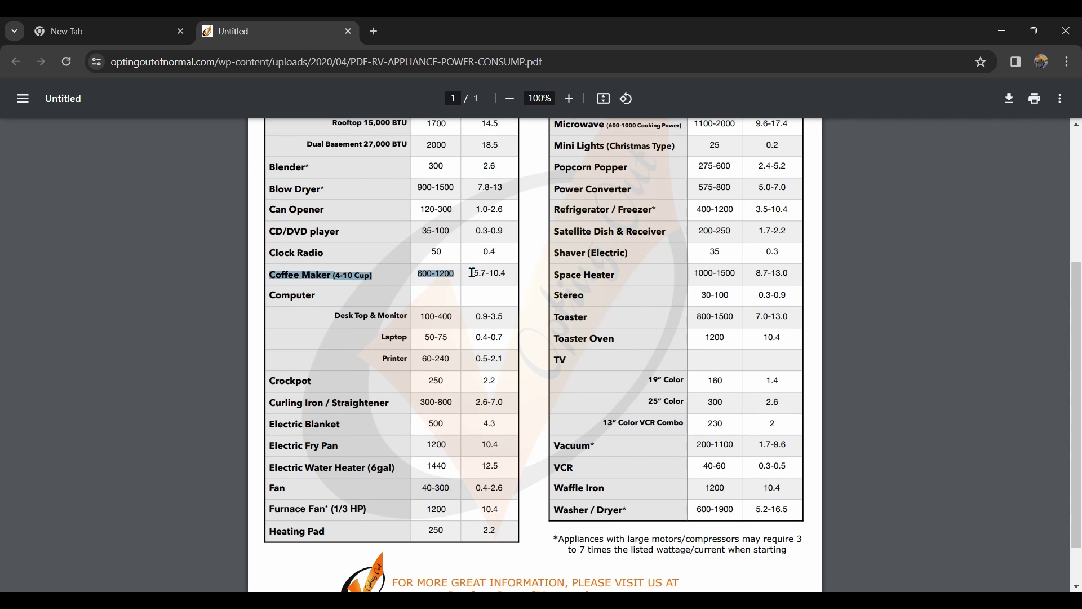
scroll(477, 280, up, 3)
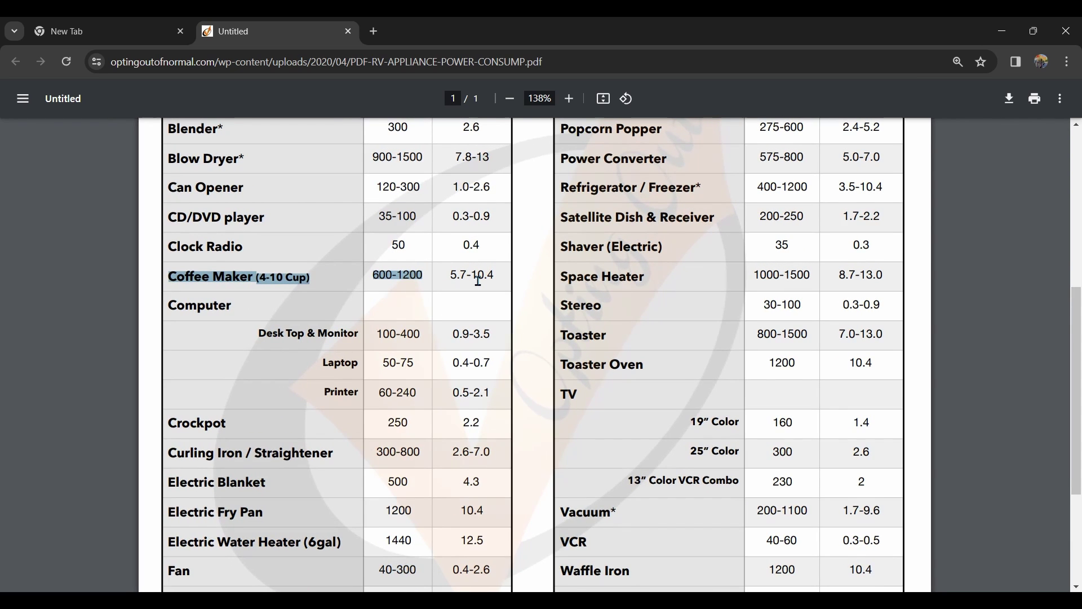
click(478, 280)
scroll(478, 280, up, 2)
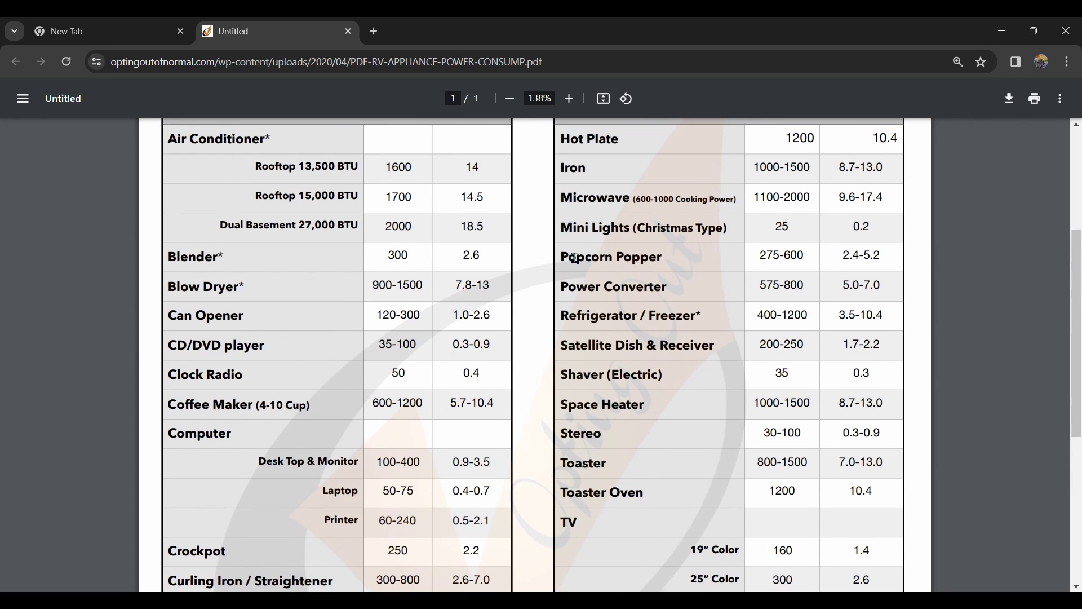
scroll(575, 258, up, 2)
- Return to the solar worksheet at the Smartphone row's AC / DC cell
key(alt+Tab)
scroll(191, 384, down, 3)
click(182, 383)
- Set the Smartphone to DC, 22 watts, 2 hours per day
text(DC)
click(291, 386)
text(22)
key(Tab)
text(2)
key(Tab)
- Set the Heating Pad to AC, 50 watts, 0.25 hours per day
scroll(292, 386, down, 4)
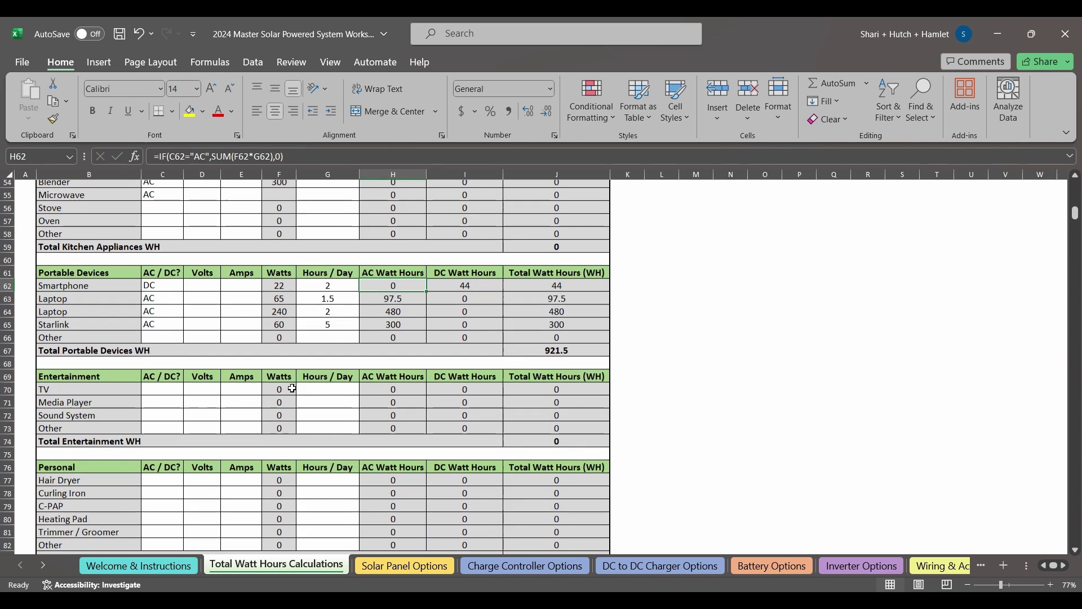
click(181, 455)
text(AC)
key(Tab)
key(Tab)
key(Tab)
text(50)
key(Tab)
text(0.25)
key(Tab)
- Set AA/AAA batteries to AC at 5 watts and camera batteries to DC at 7
scroll(226, 476, down, 3)
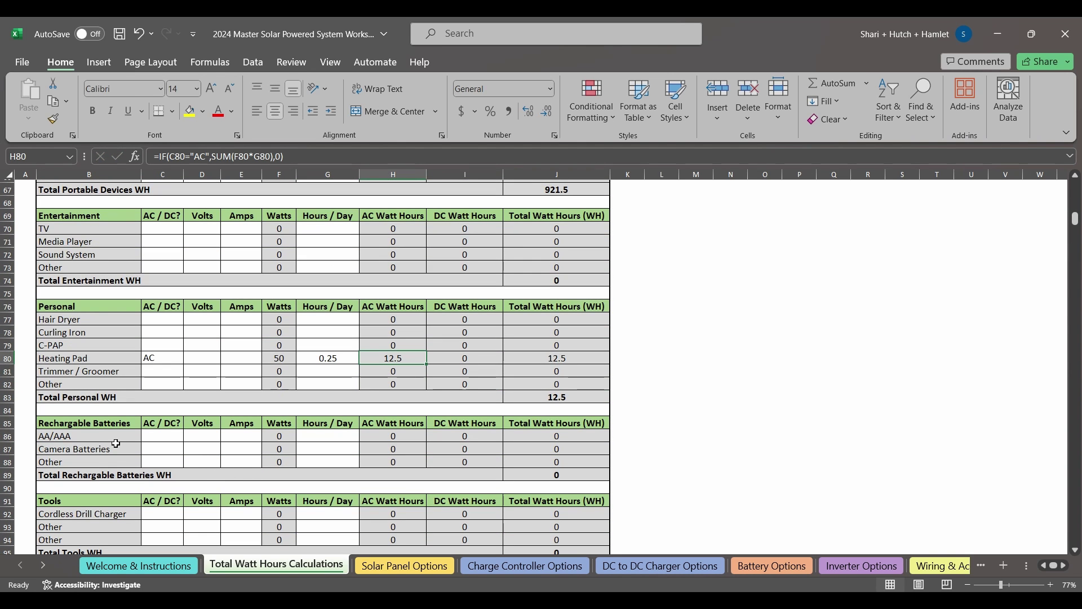
click(169, 437)
text(AC)
key(Tab)
key(Tab)
key(Tab)
text(5)
key(Tab)
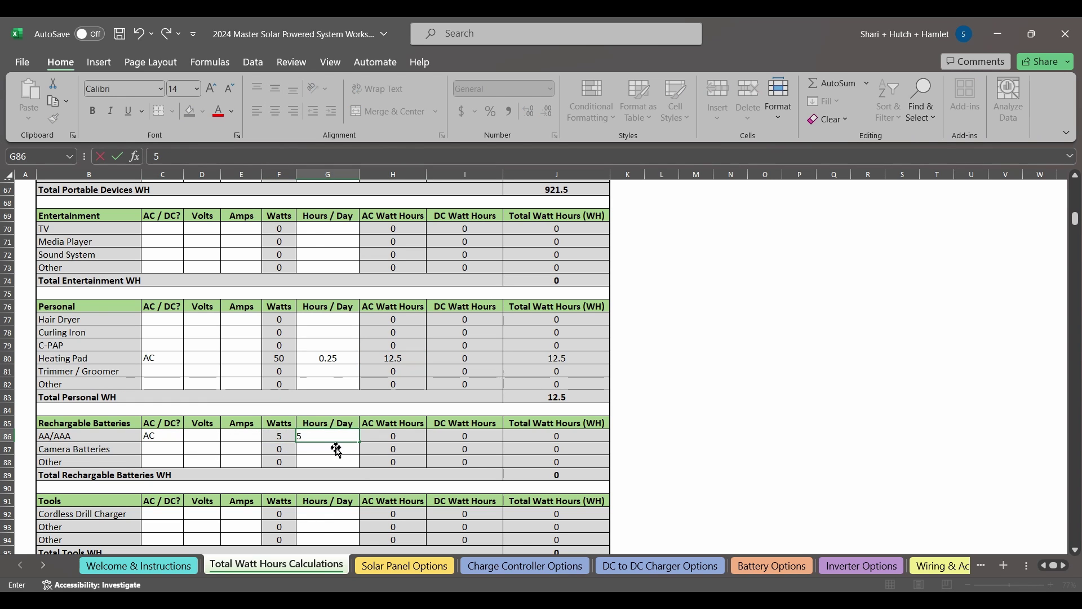
click(164, 449)
text(DC)
click(281, 449)
text(7)
- Set the Cordless Drill Charger to AC at 150 watts
scroll(225, 451, down, 2)
click(163, 417)
text(AC)
click(279, 417)
text(150)
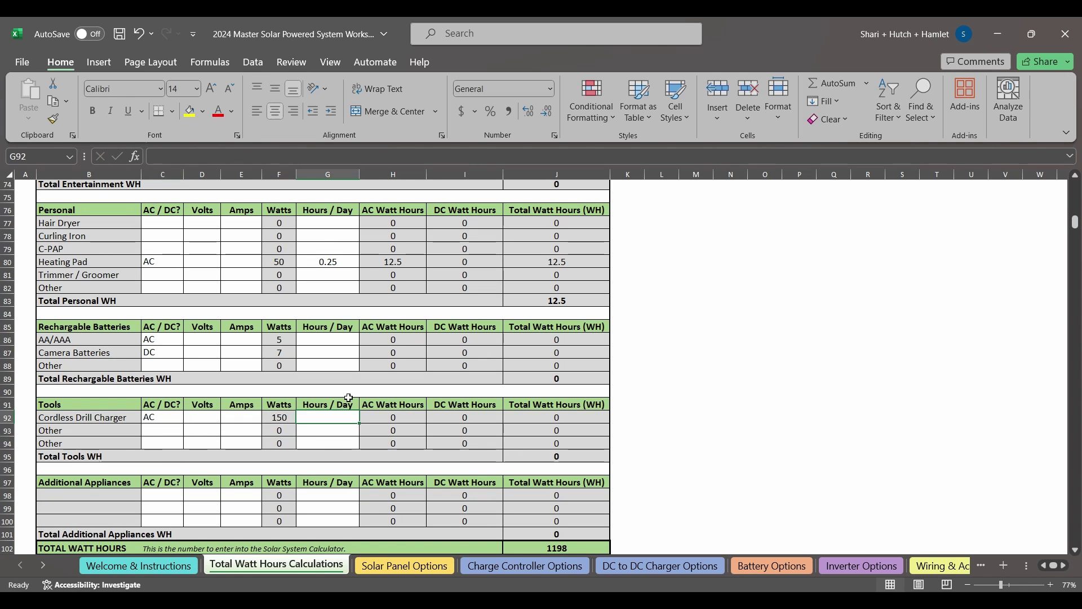
- Check the TOTAL WATT HOURS result of 1185.5 and scroll back up the sheet
scroll(341, 423, up, 6)
scroll(564, 417, down, 10)
click(586, 388)
scroll(586, 501, up, 1)
scroll(587, 501, left, 2)
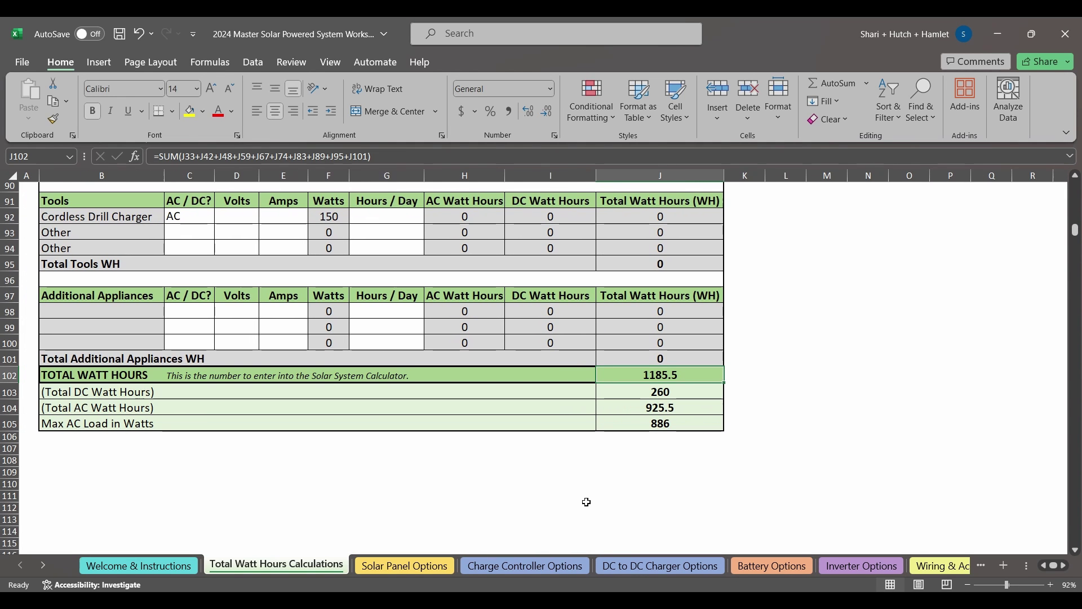
scroll(586, 501, up, 1)
scroll(586, 502, up, 1)
scroll(587, 502, left, 1)
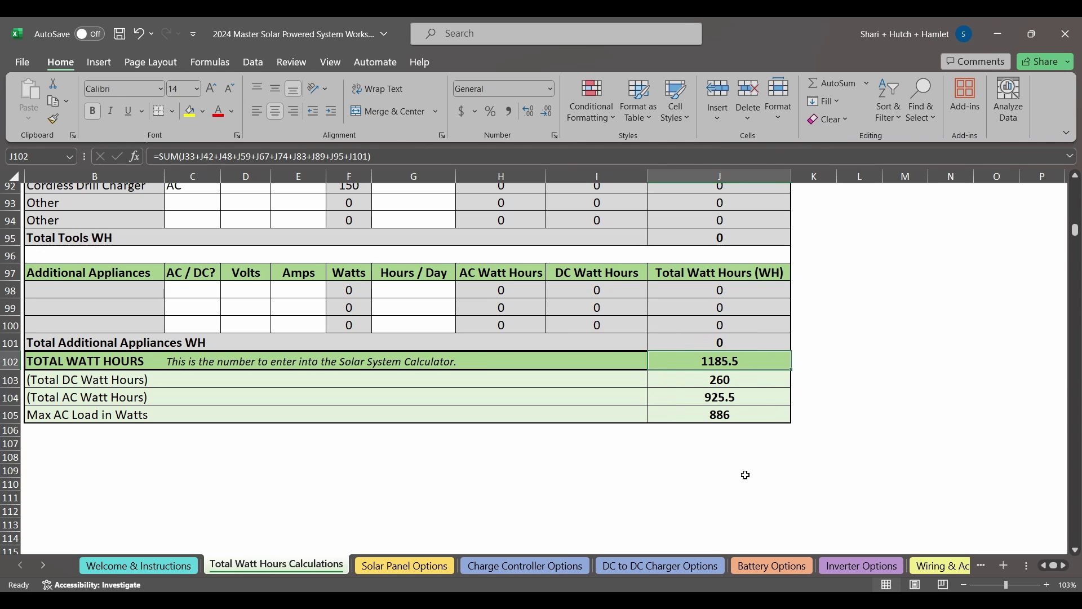
scroll(745, 475, down, 2)
scroll(648, 469, up, 8)
scroll(648, 469, up, 19)
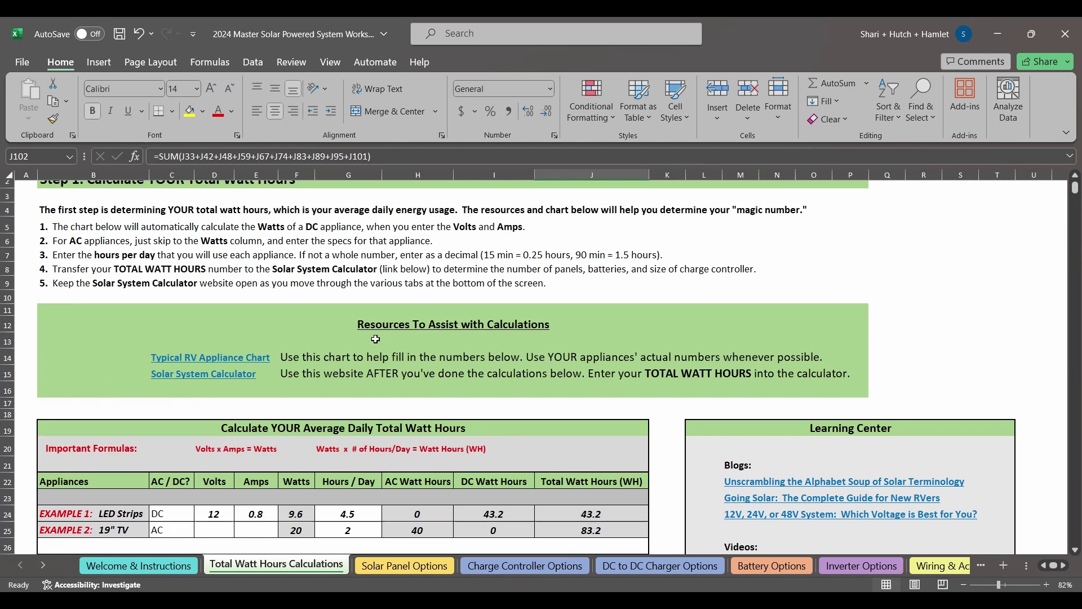
- Enter 1186 Watt-Hours/Day in the altE Store Off Grid Solar Calculator
click(219, 376)
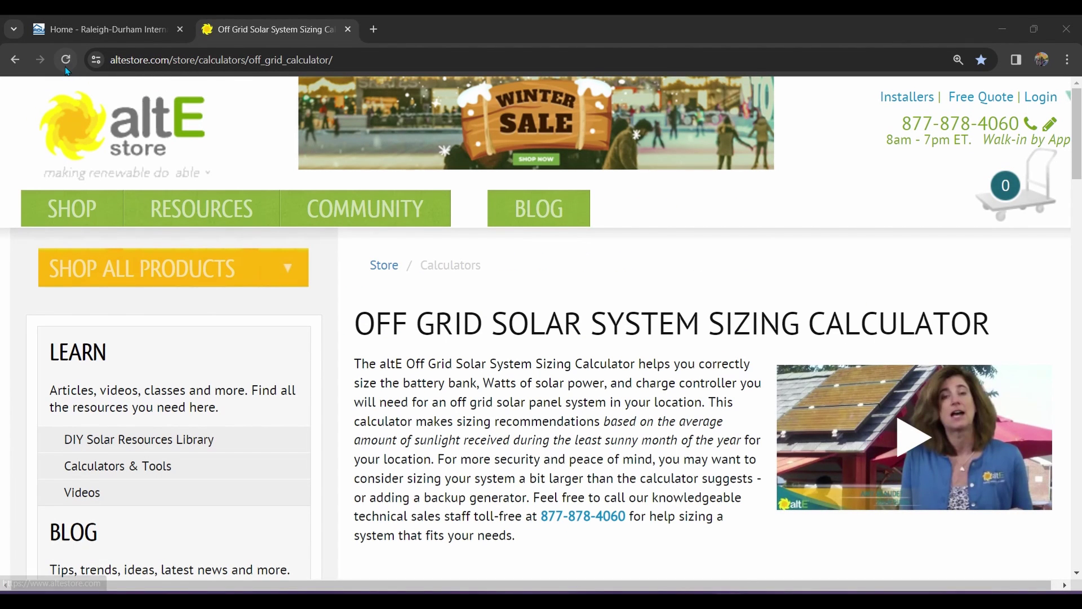
click(65, 59)
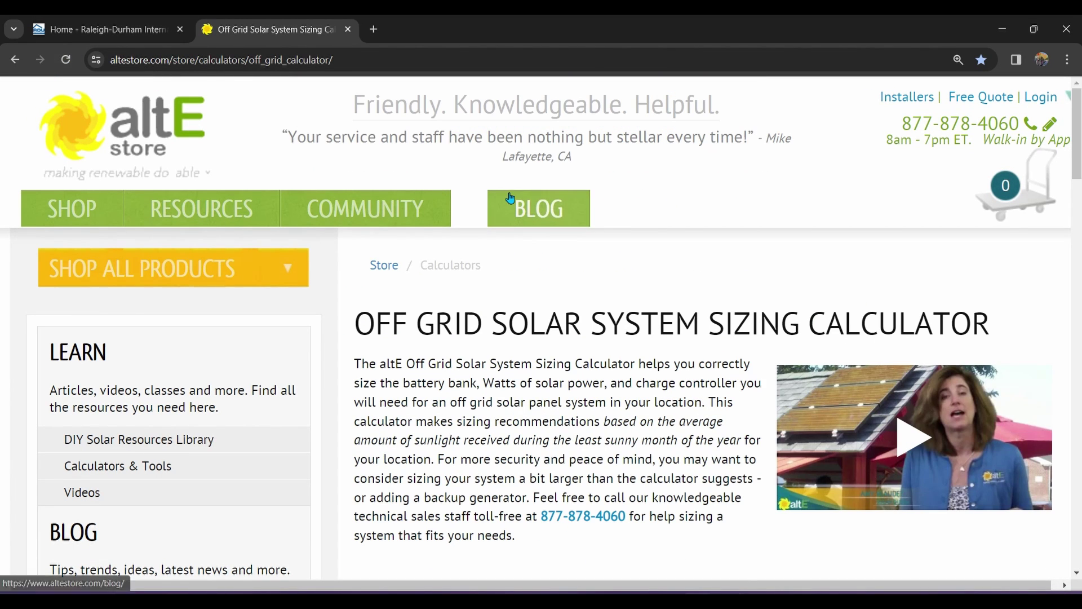
scroll(514, 203, down, 6)
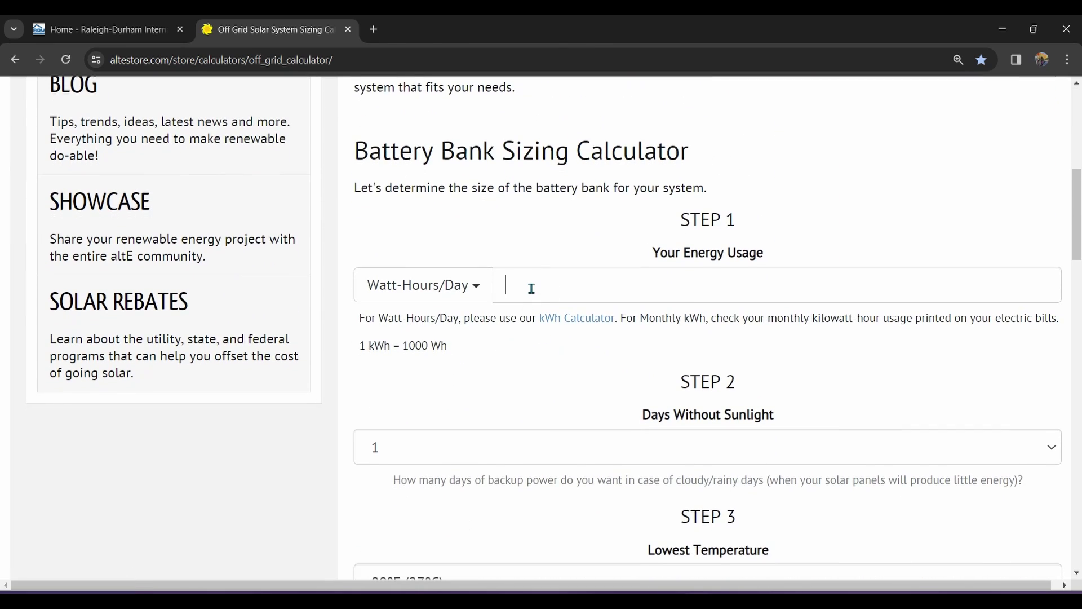
click(531, 288)
text(1186)
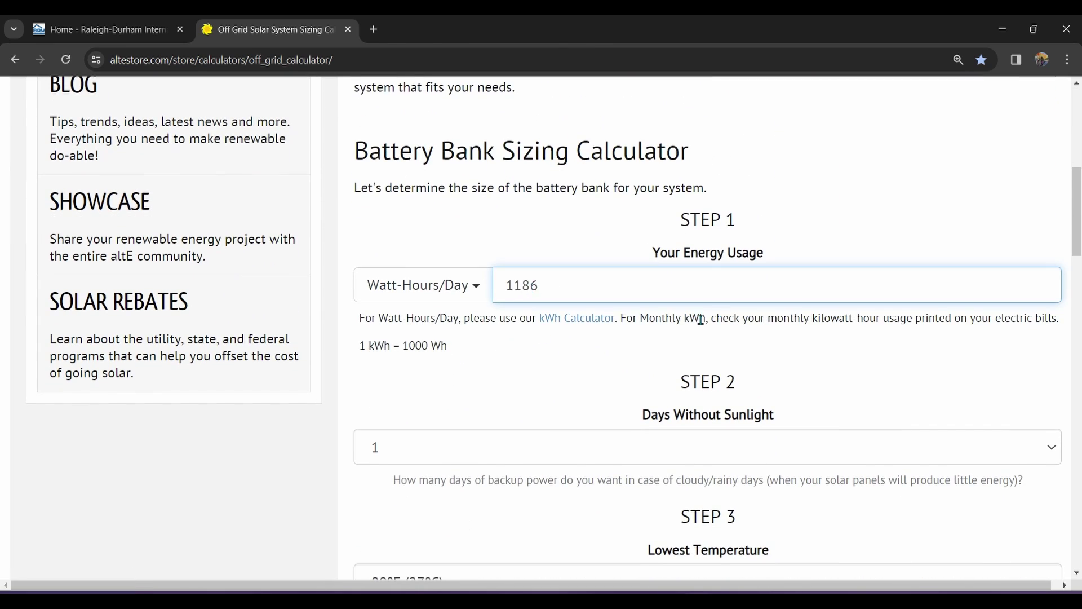
key(Tab)
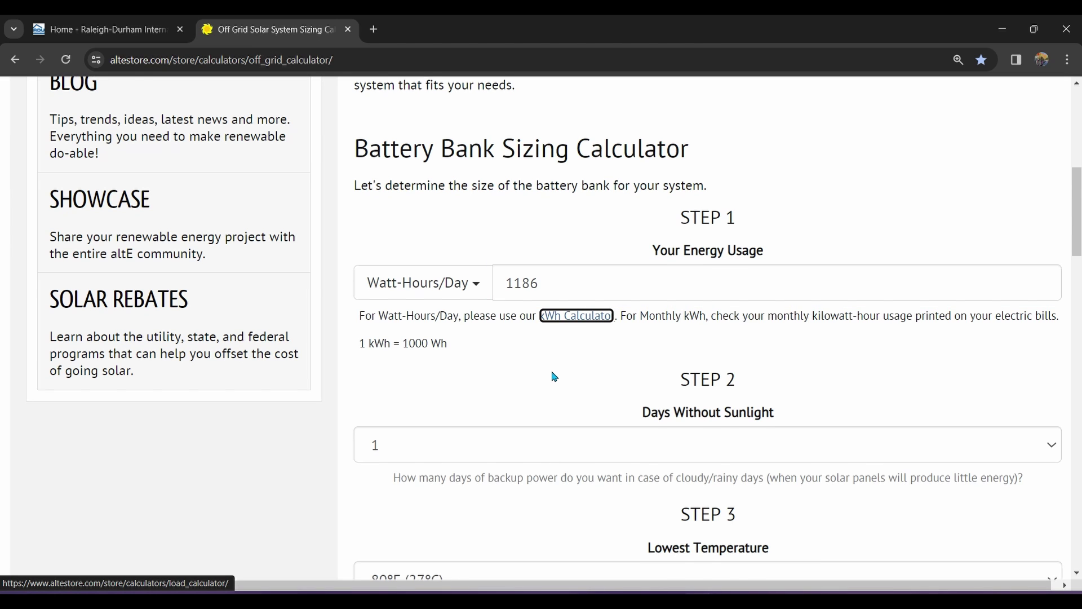
- Keep 1 day without sunlight, choose 60°F (16°C), 12 volts and Lithium Iron (LiFePO4)
scroll(554, 377, down, 2)
scroll(554, 376, down, 1)
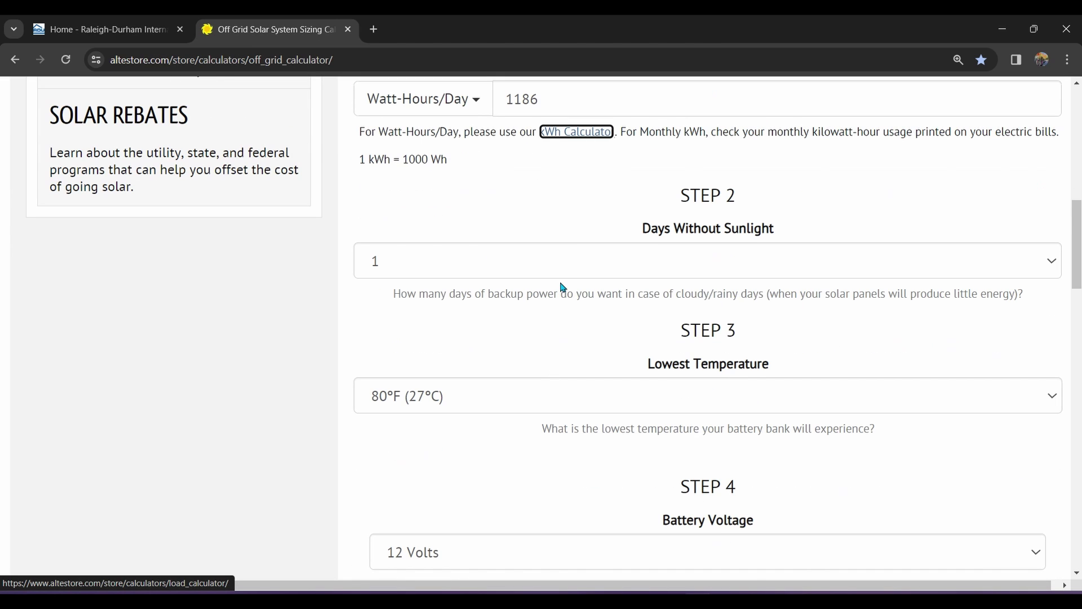
click(567, 268)
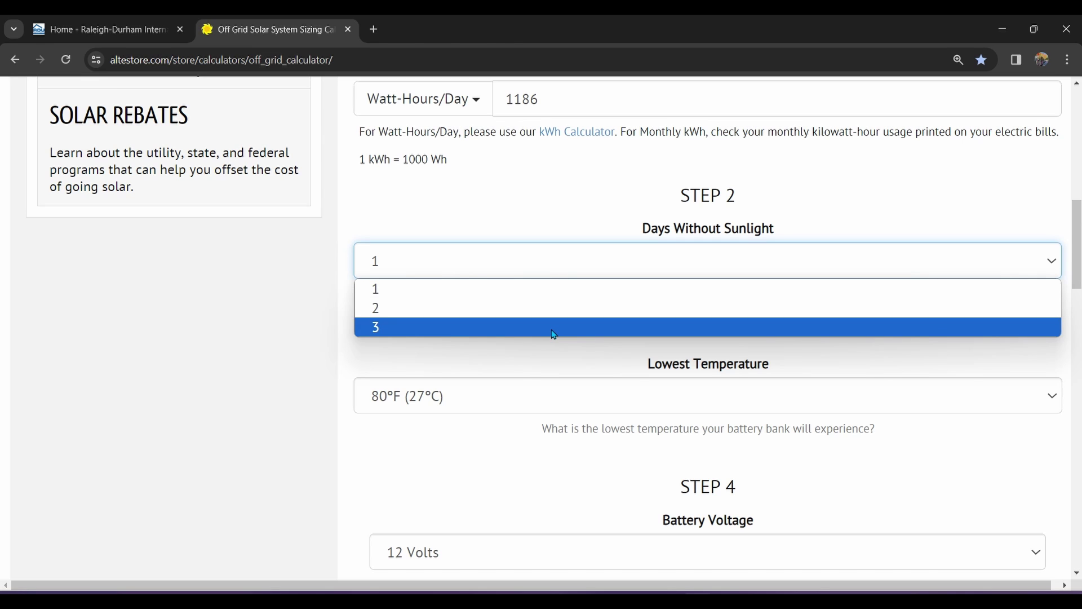
click(554, 289)
scroll(552, 293, down, 3)
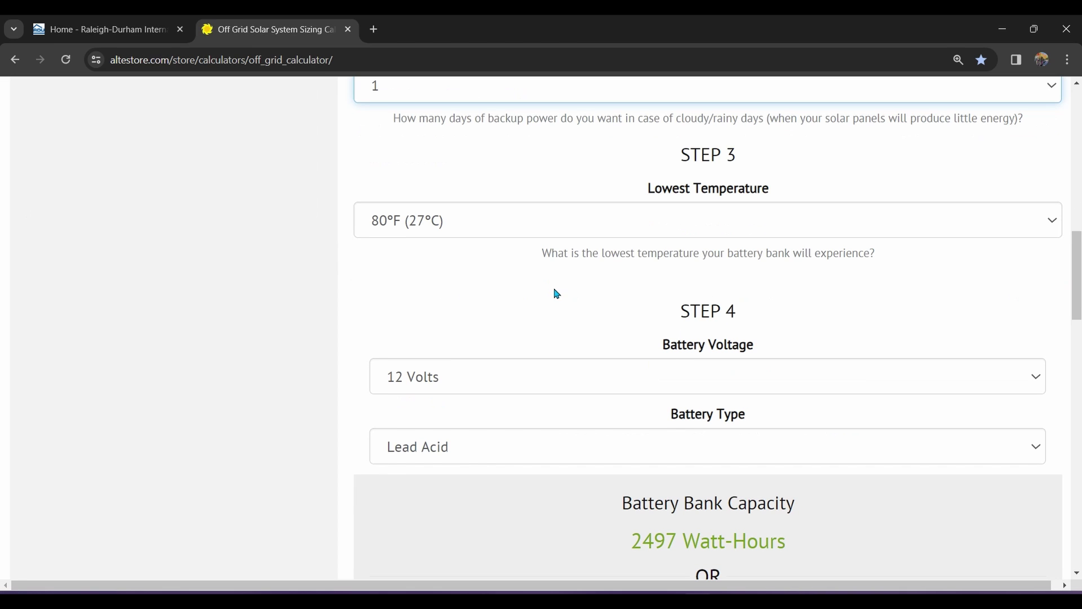
click(641, 225)
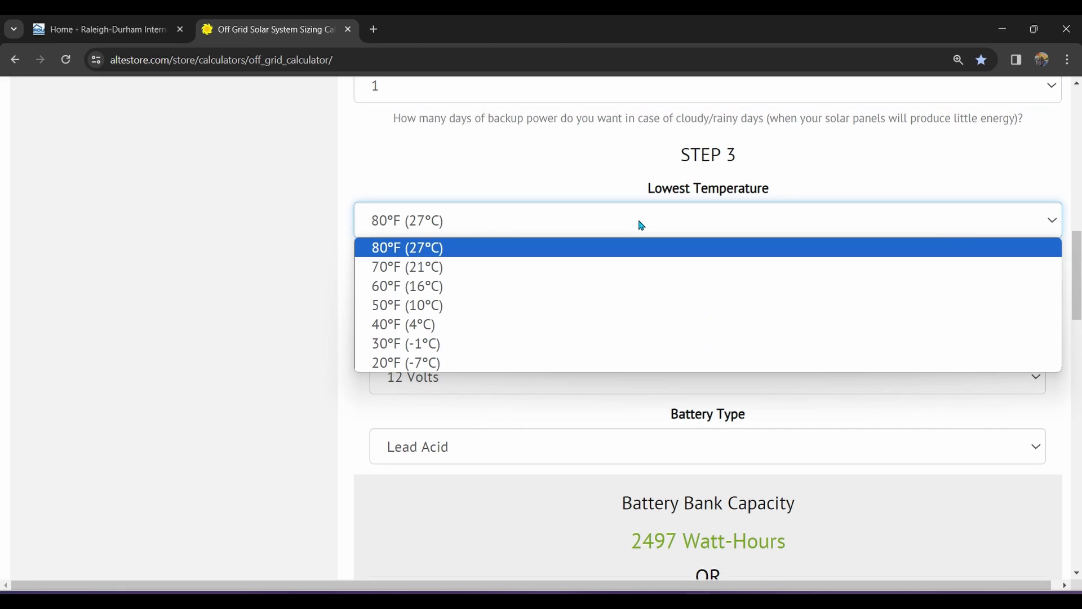
click(451, 286)
scroll(449, 287, down, 3)
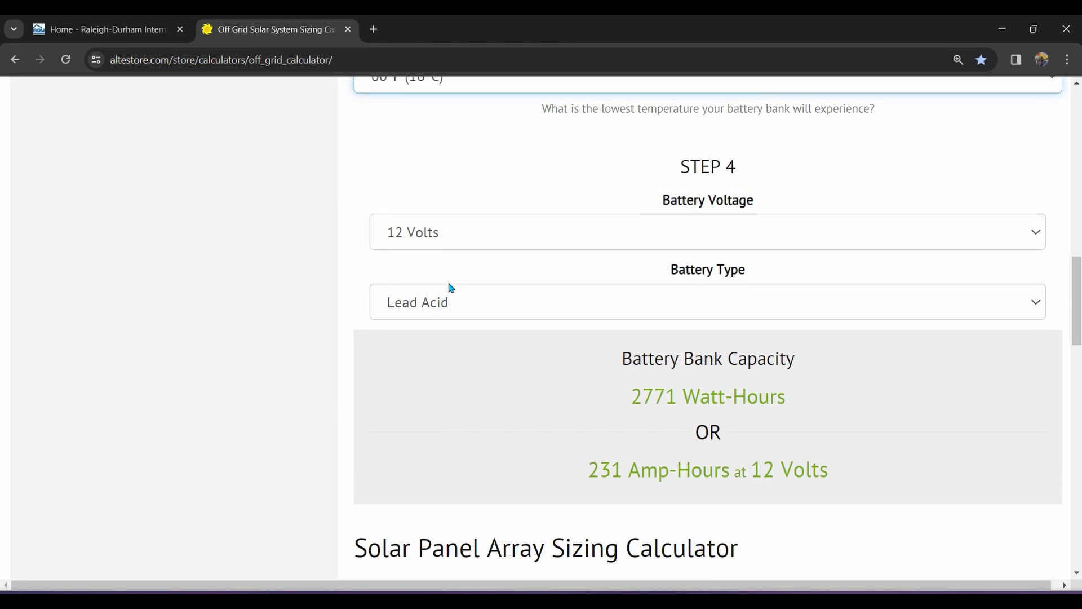
click(697, 227)
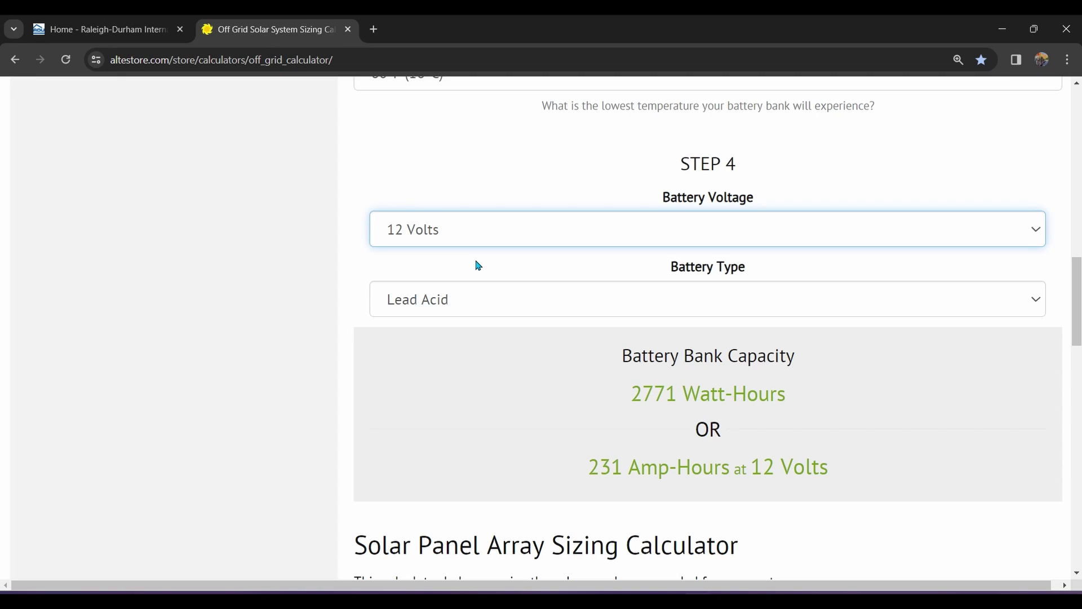
click(517, 303)
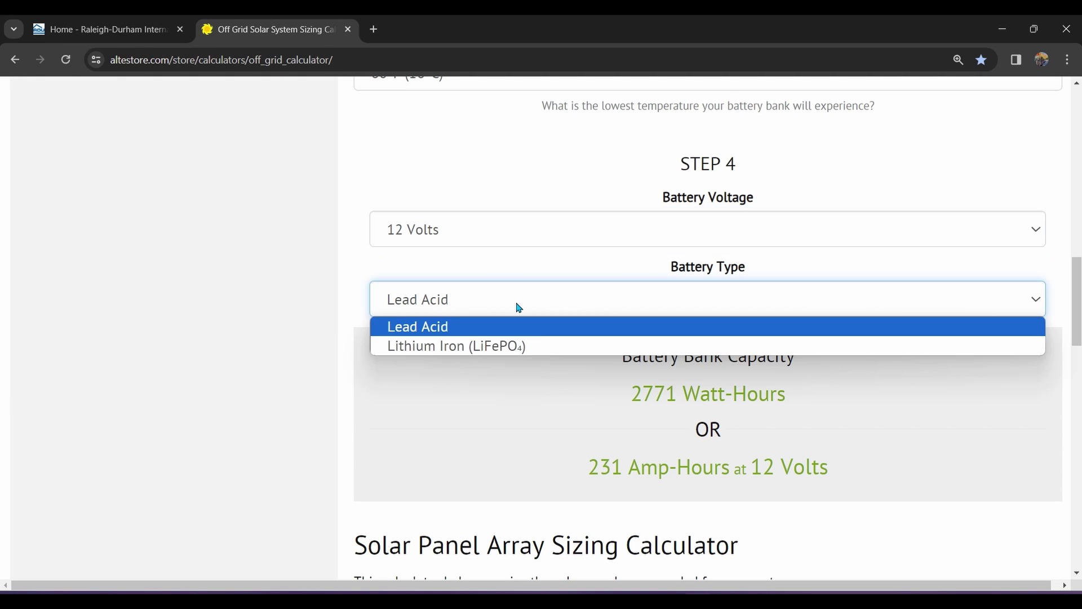
click(502, 346)
- Look up sun hours for a zip code, which returns 3.82
scroll(502, 352, down, 5)
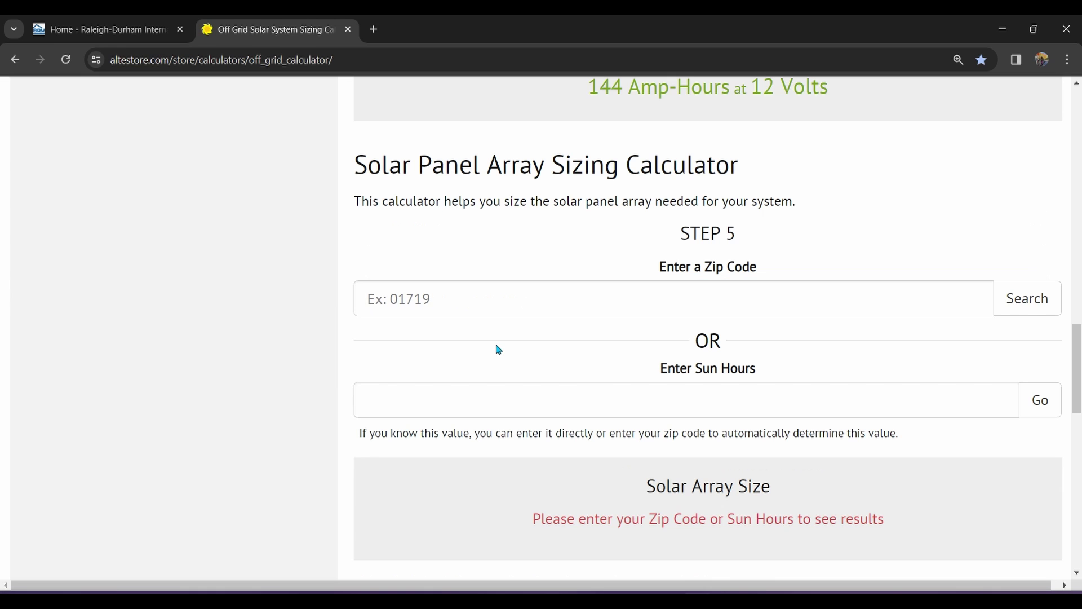
click(453, 300)
text(28684)
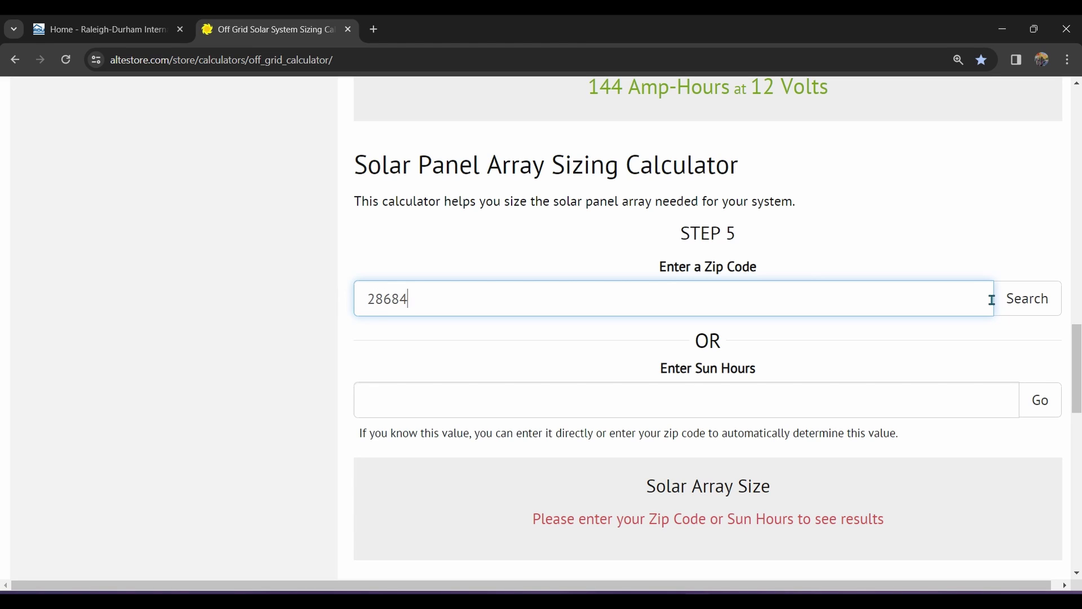
click(1039, 302)
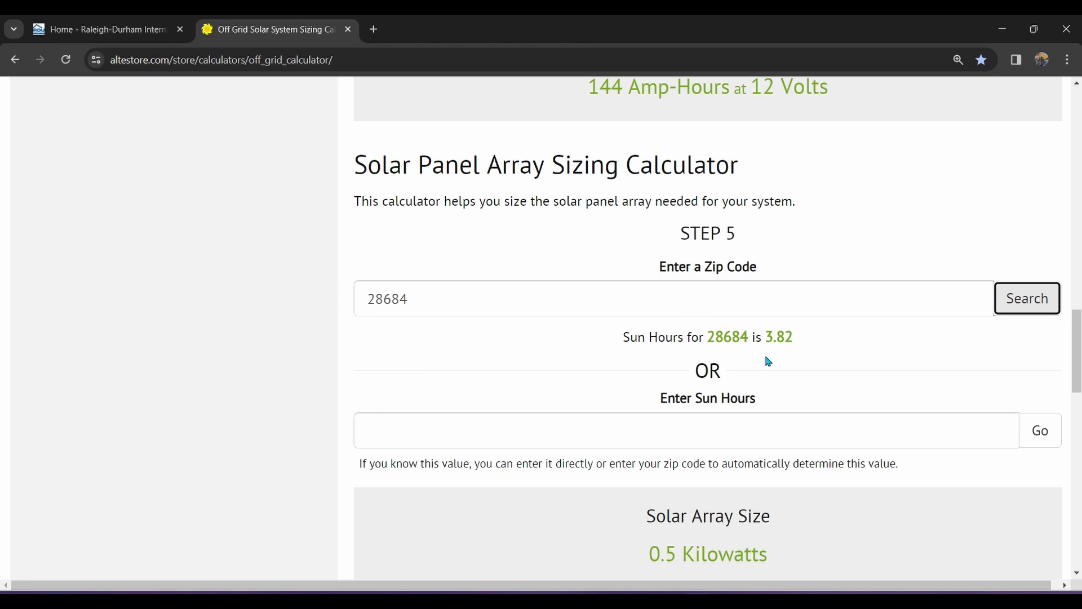
drag(760, 336, 797, 341)
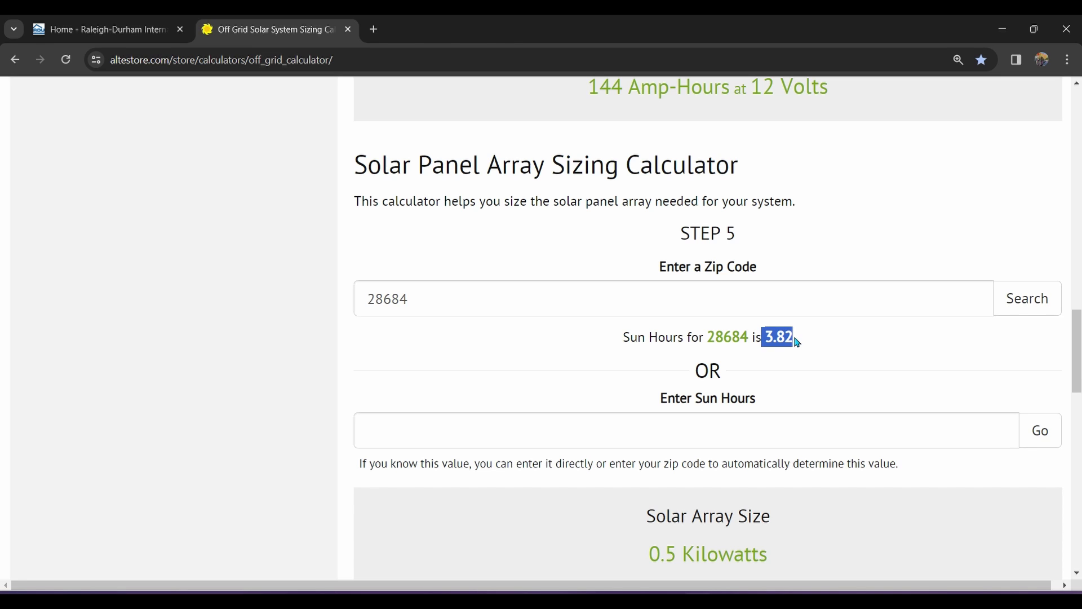
- Enter 5 sun hours manually, resizing the array to 365 watts
scroll(797, 342, down, 2)
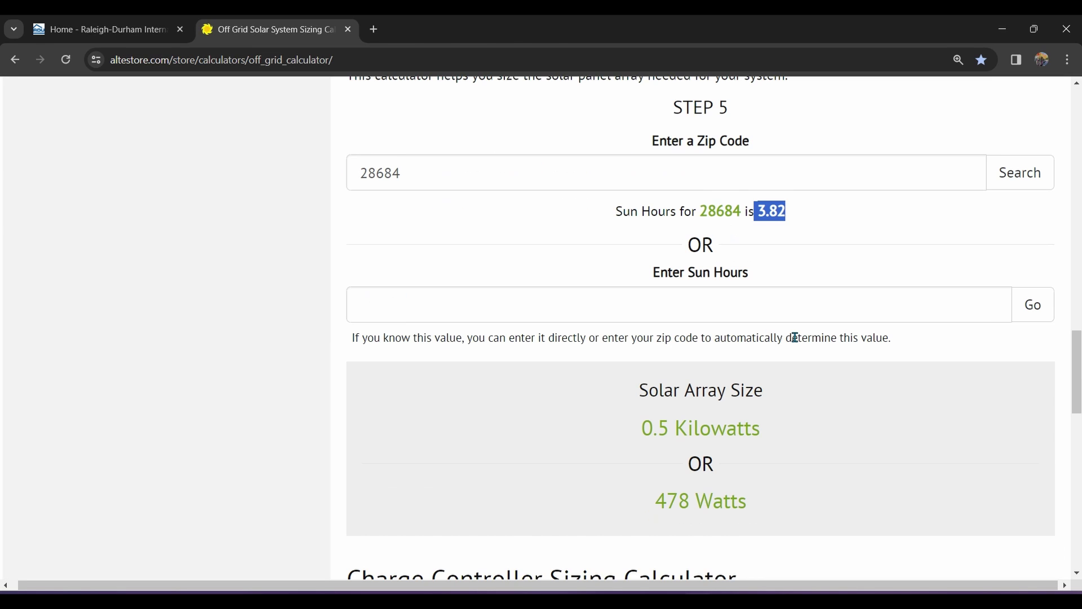
scroll(794, 337, down, 1)
click(667, 245)
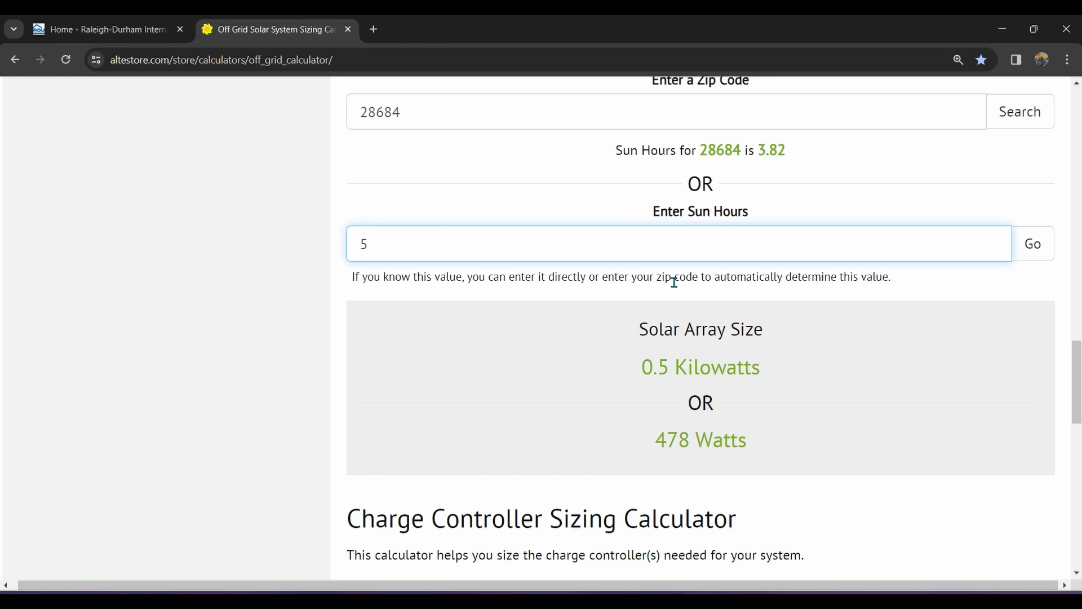
click(1043, 259)
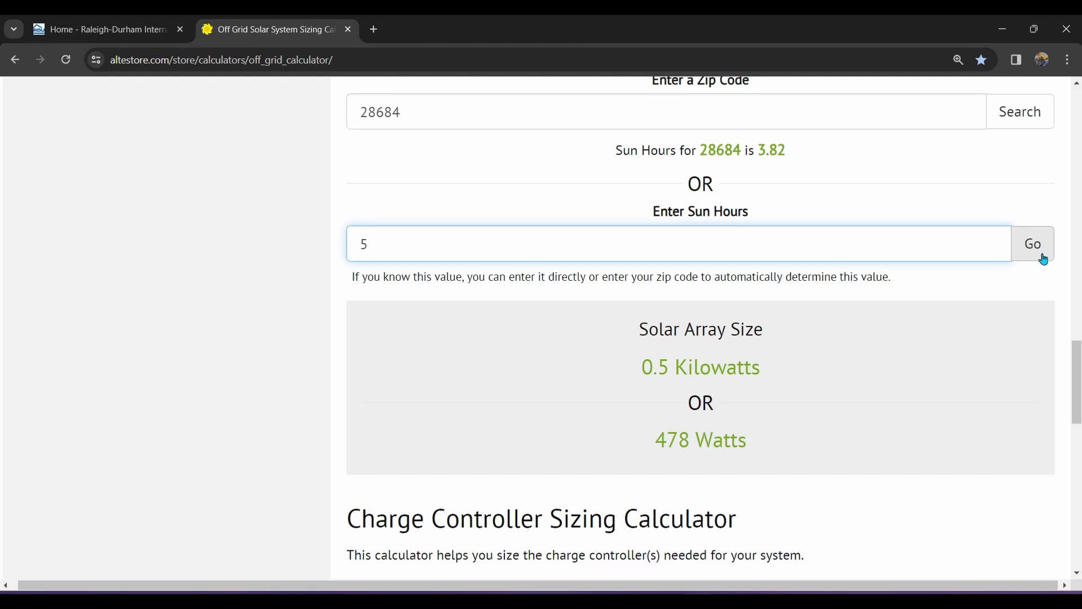
click(1043, 259)
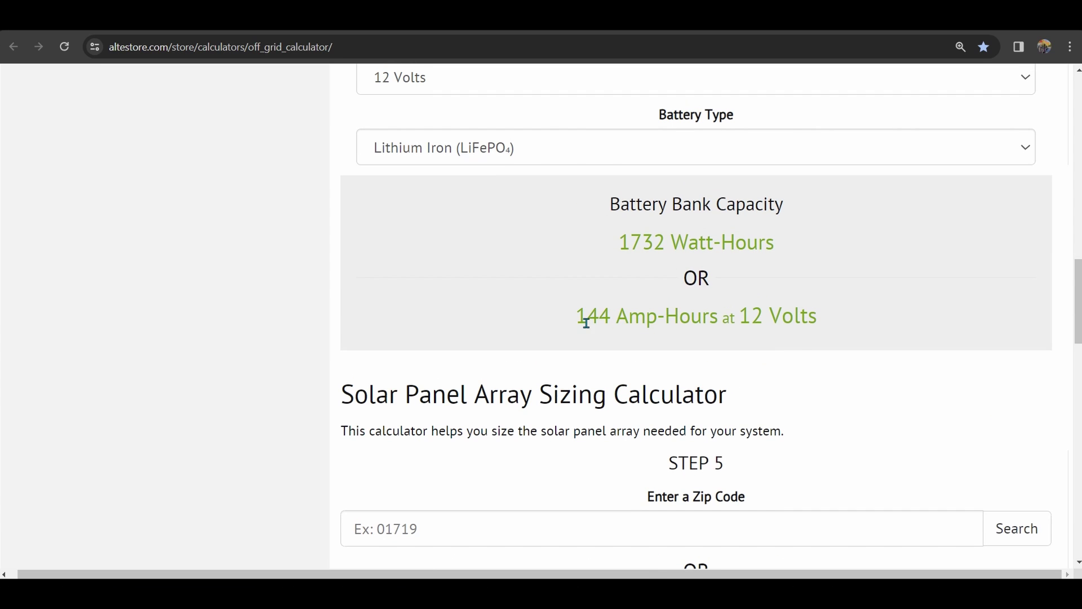
- Review the battery bank capacity results and keep Watts Per Panel at 100 Watts
drag(575, 319, 604, 319)
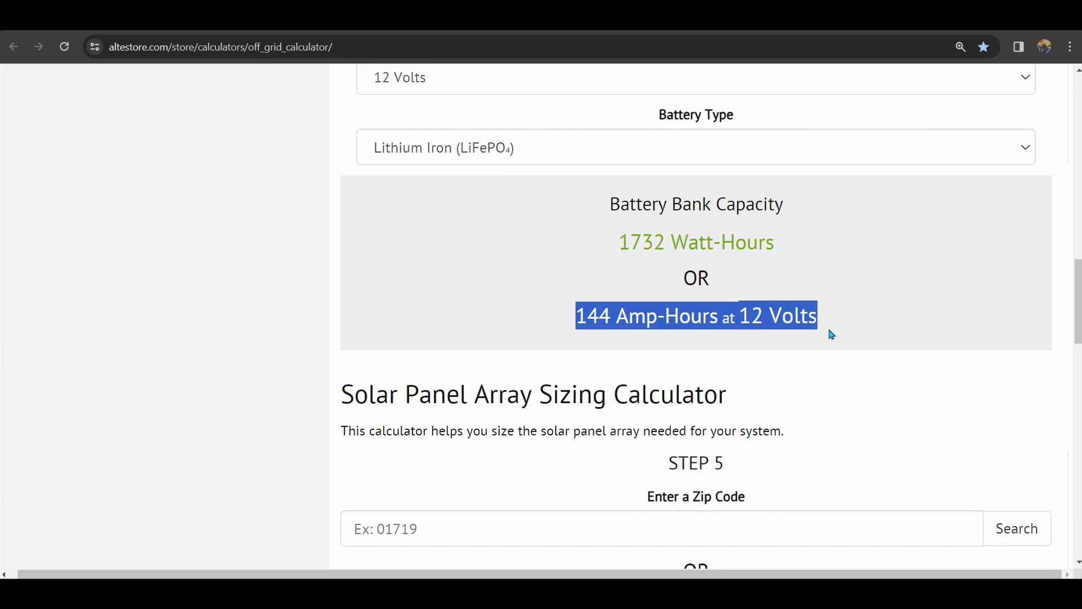
scroll(732, 358, down, 5)
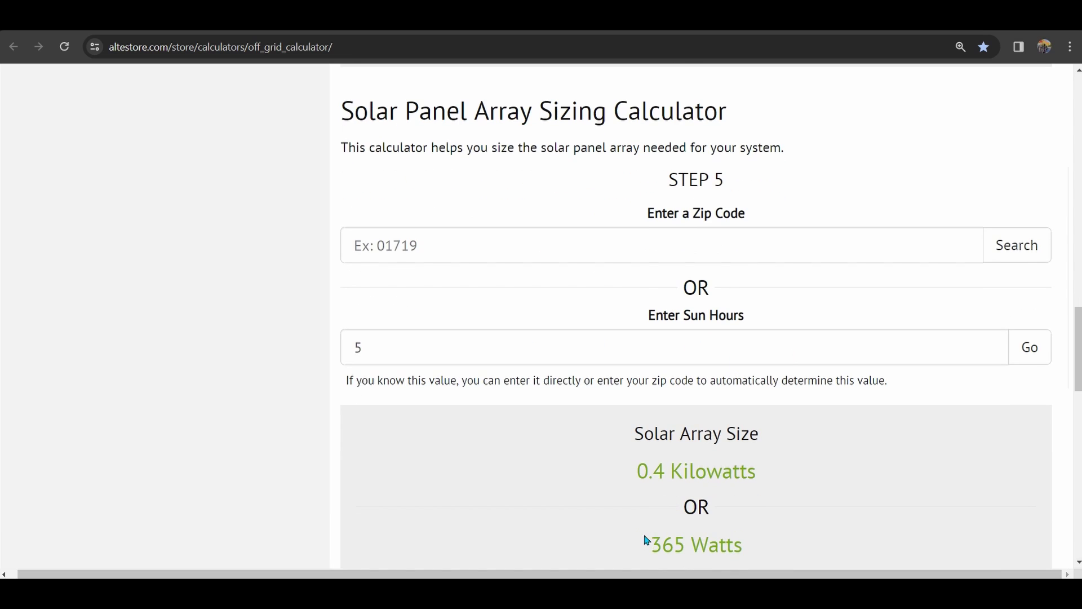
drag(650, 544, 751, 553)
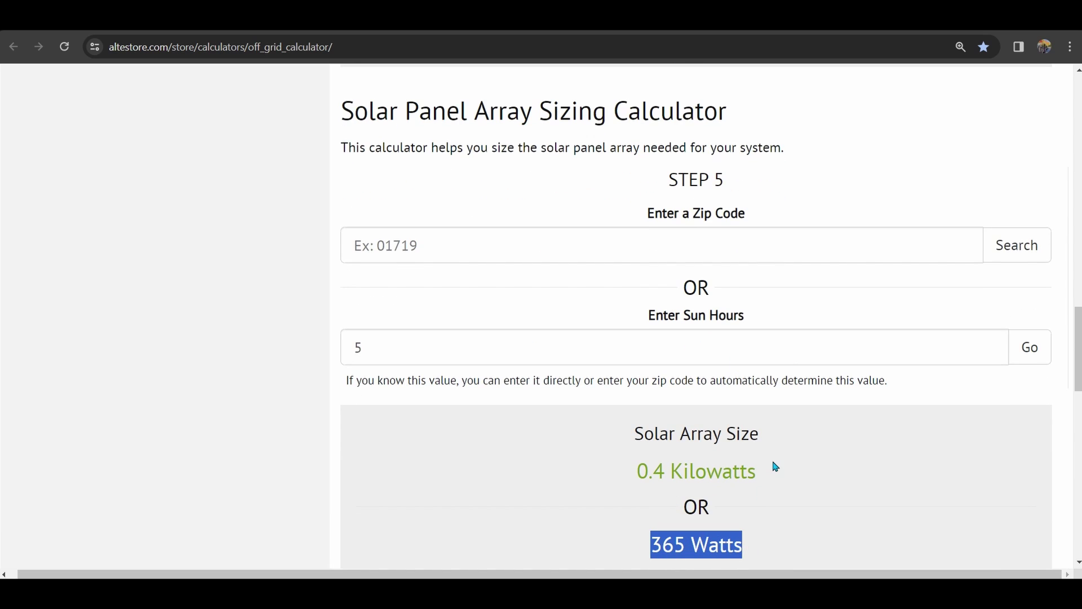
scroll(775, 466, down, 5)
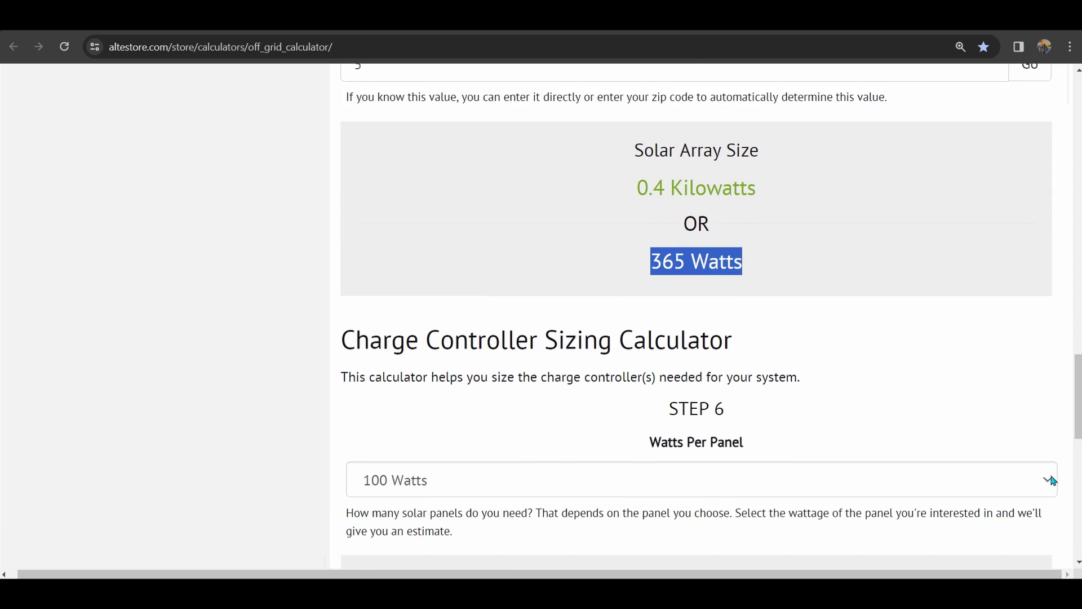
click(1053, 480)
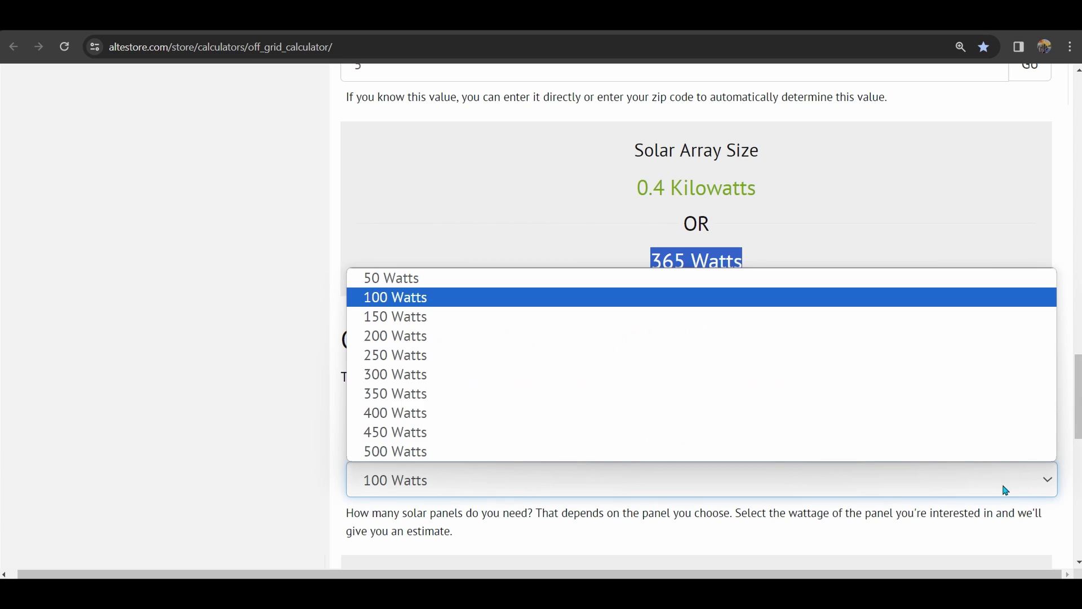
click(578, 305)
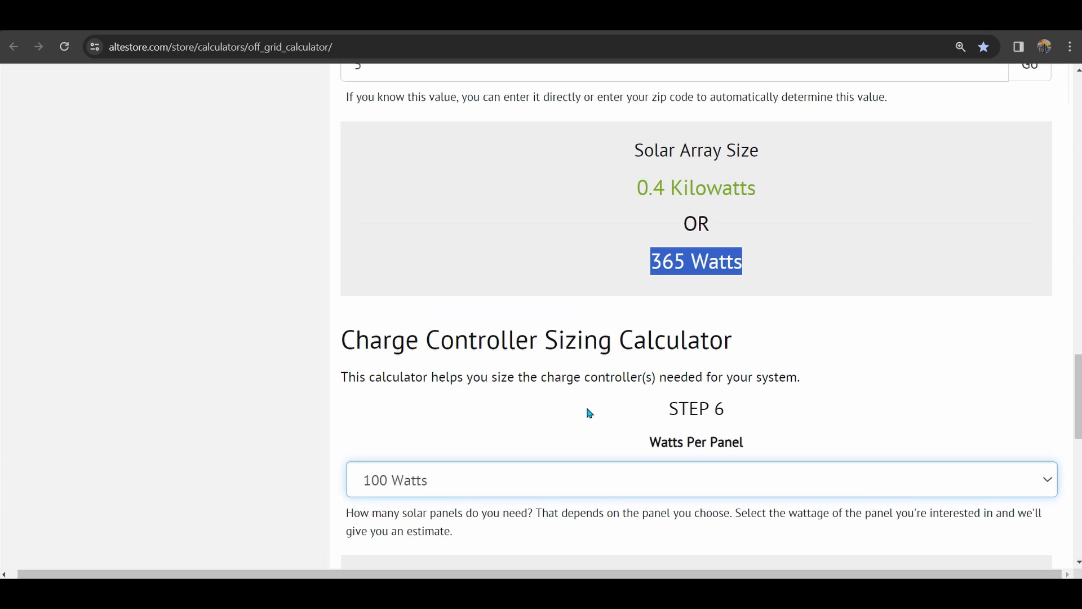
- Highlight the 4 panels for 400 Watts, 30 Amp controller and 144 Amp-Hours at 12 Volts results
scroll(589, 413, down, 5)
drag(609, 413, 796, 439)
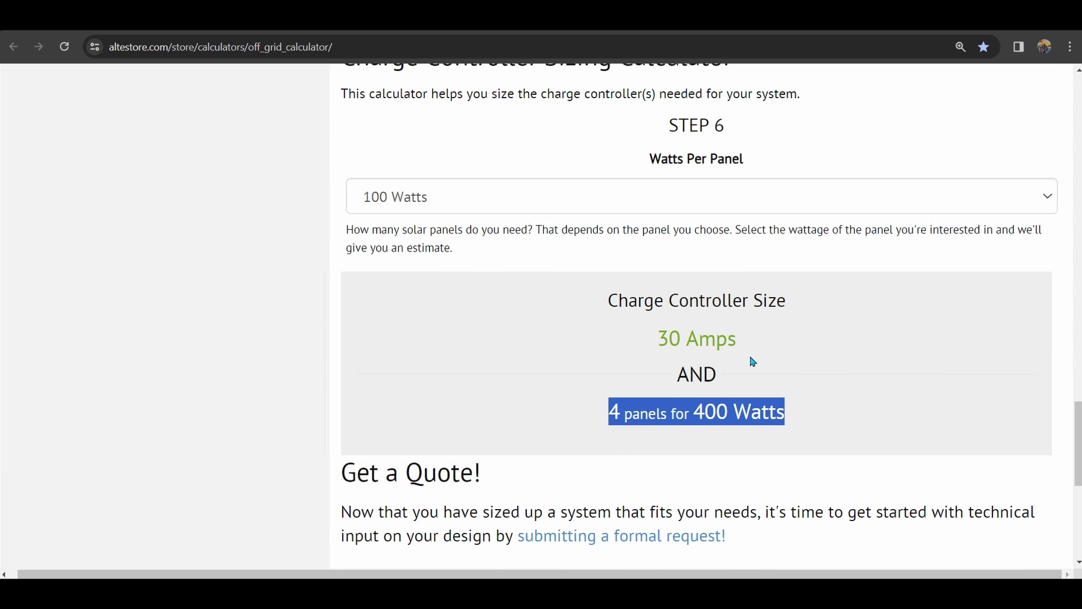
drag(655, 339, 767, 360)
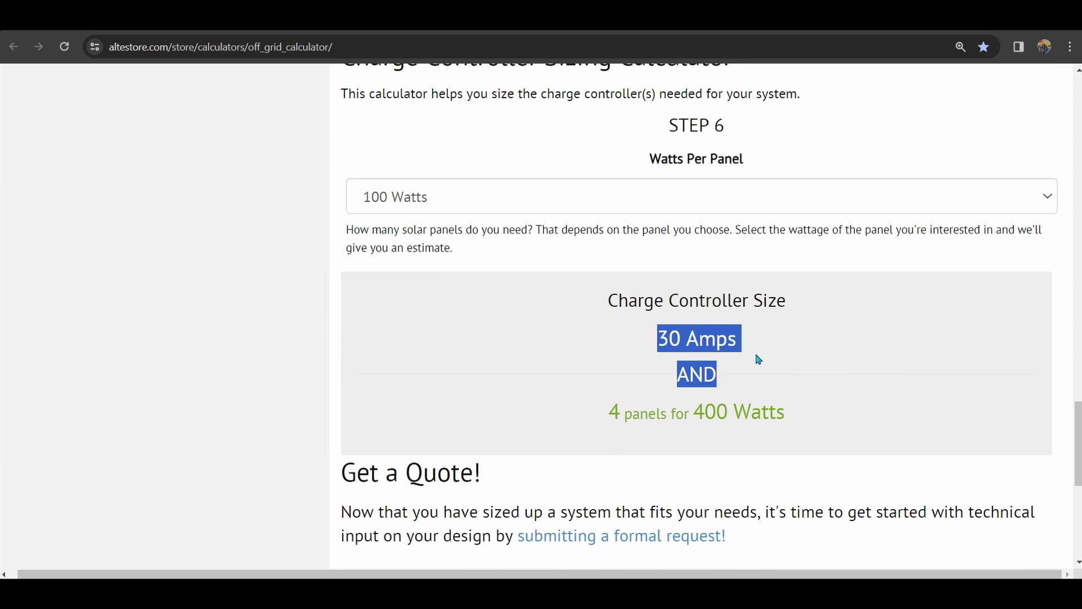
scroll(761, 361, up, 8)
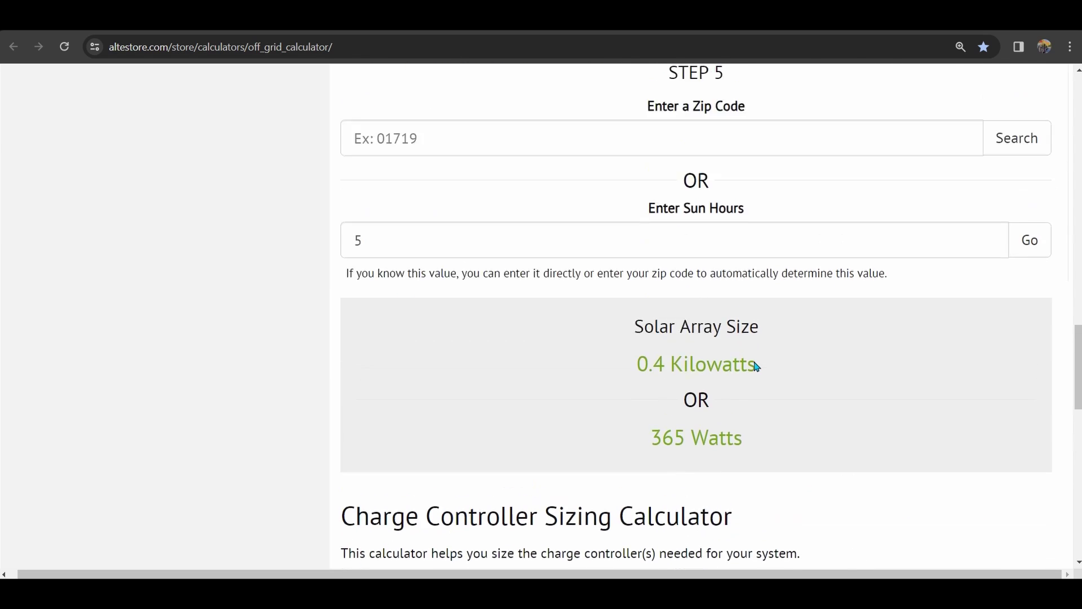
scroll(756, 366, up, 5)
drag(577, 246, 826, 268)
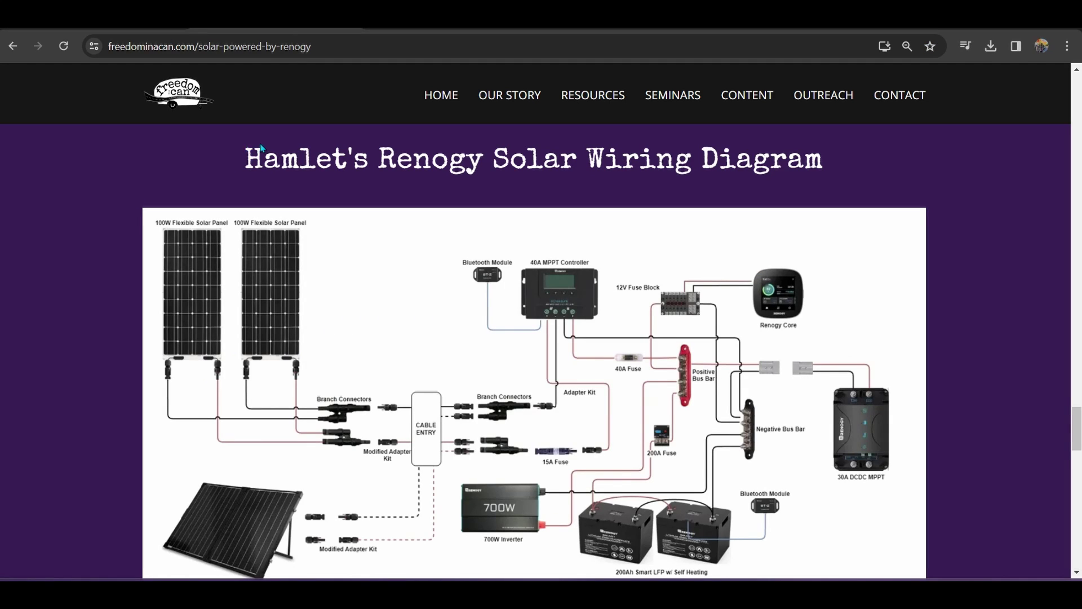
drag(245, 158, 817, 163)
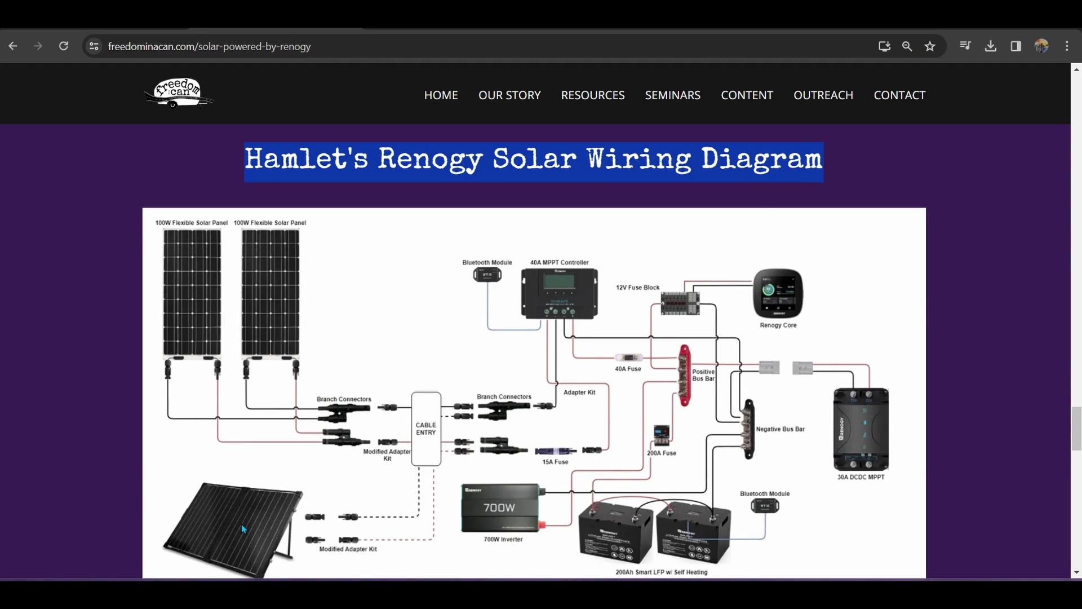
- Scroll through Hamlet's Renogy Solar Wiring Diagram and its equipment list
scroll(555, 325, down, 1)
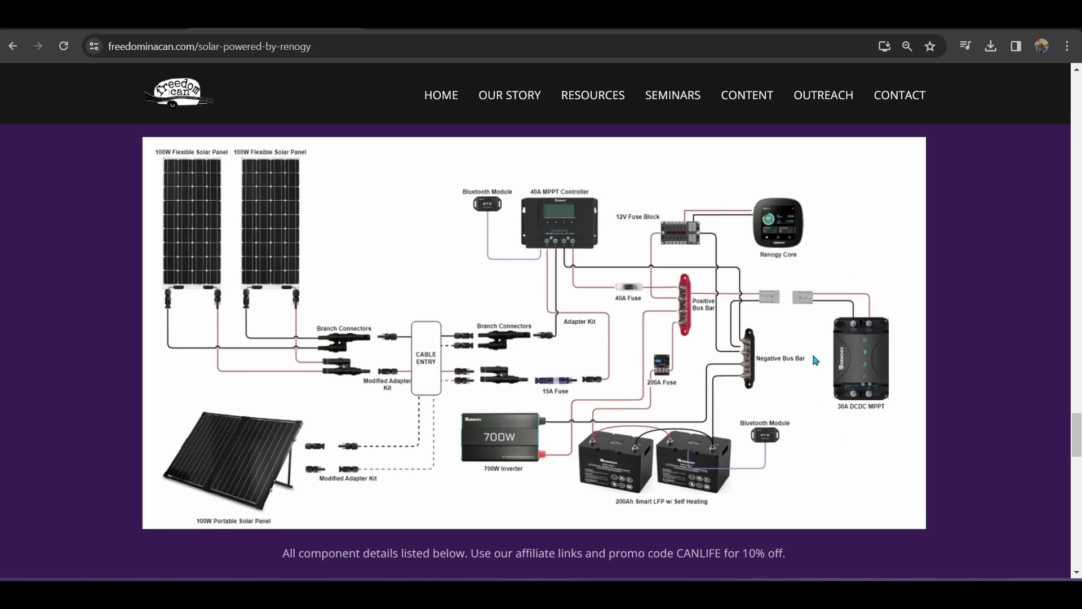
scroll(815, 361, down, 10)
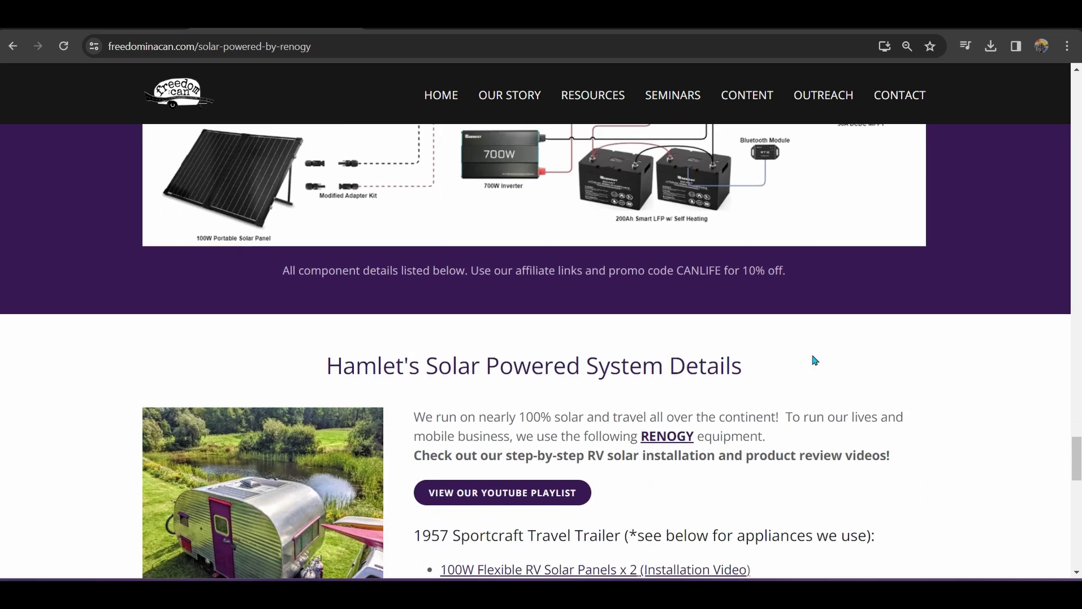
scroll(816, 361, down, 1)
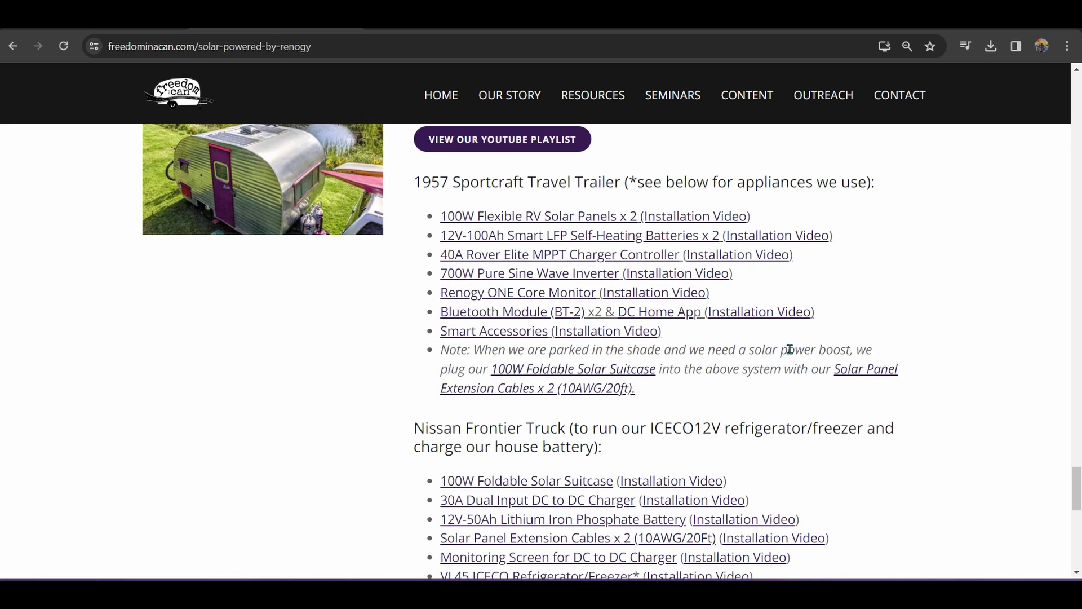
scroll(772, 345, down, 3)
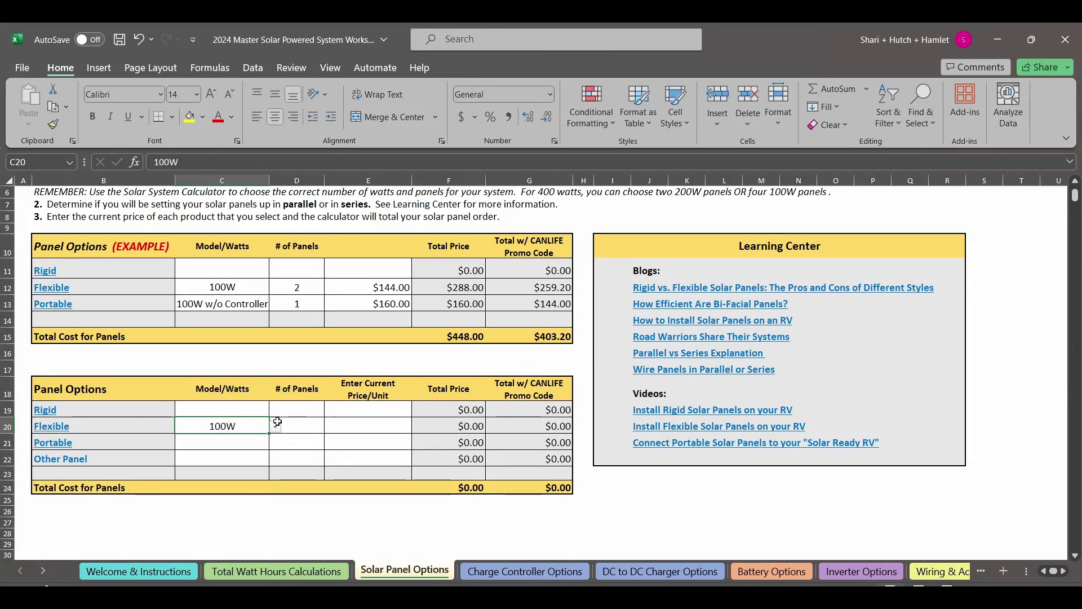
- Enter 2 Flexible panels at $144.00 each
click(293, 423)
text(2)
key(Tab)
text(144)
key(Tab)
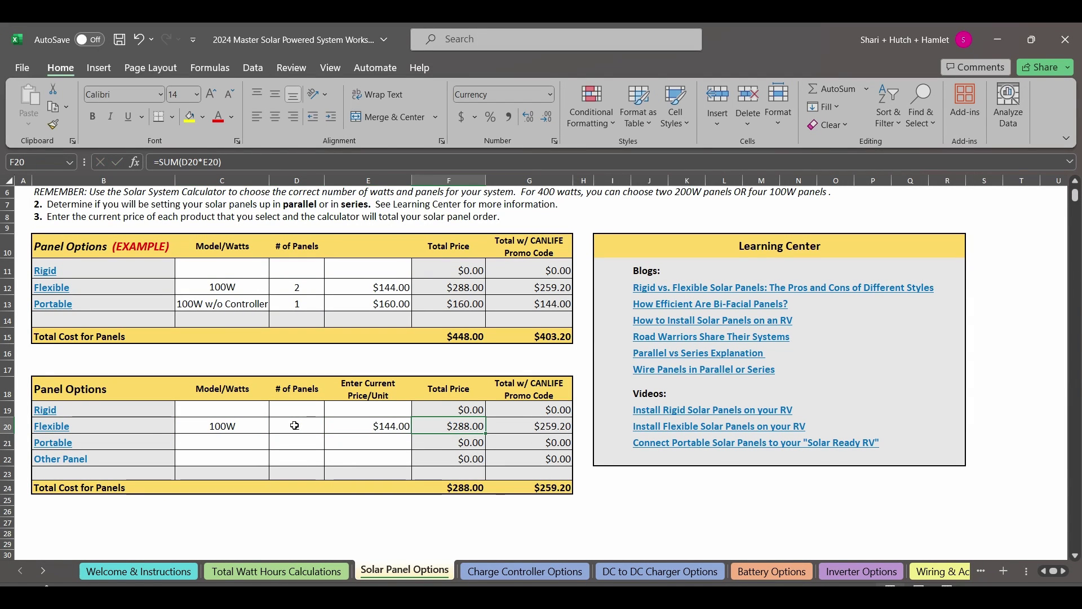
- Set the Portable row to 100W w/o Controller, 1 panel at $160.00
click(219, 447)
click(276, 443)
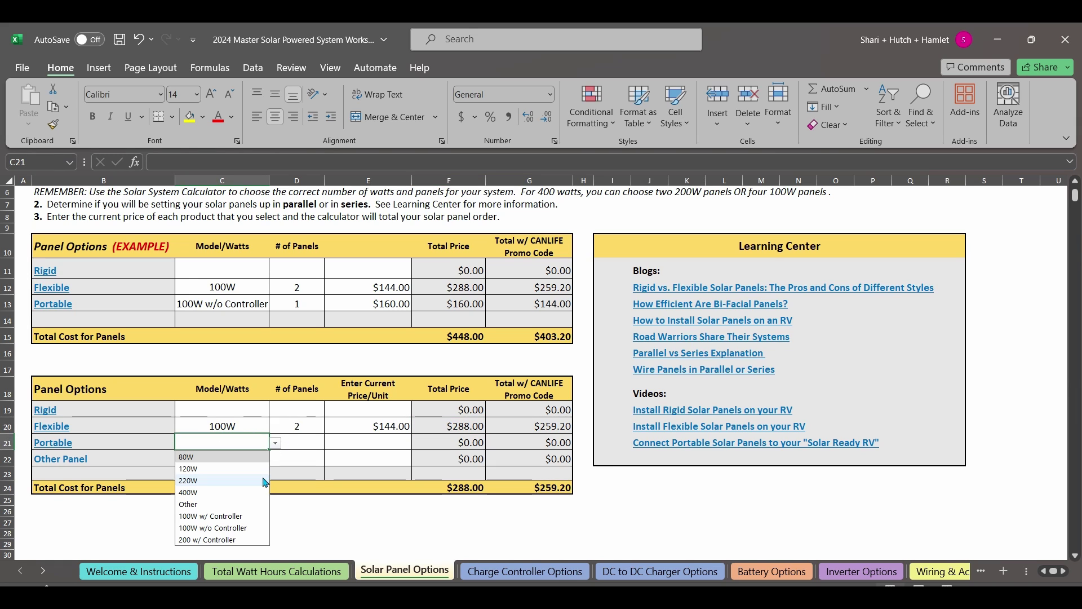
click(243, 525)
click(297, 443)
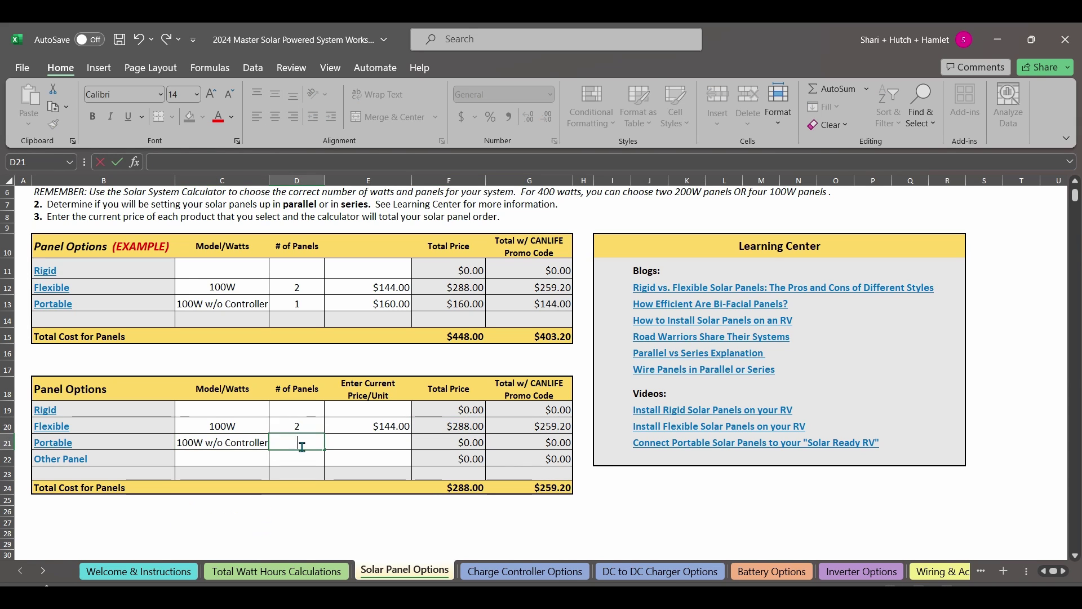
text(1)
key(Tab)
text(160)
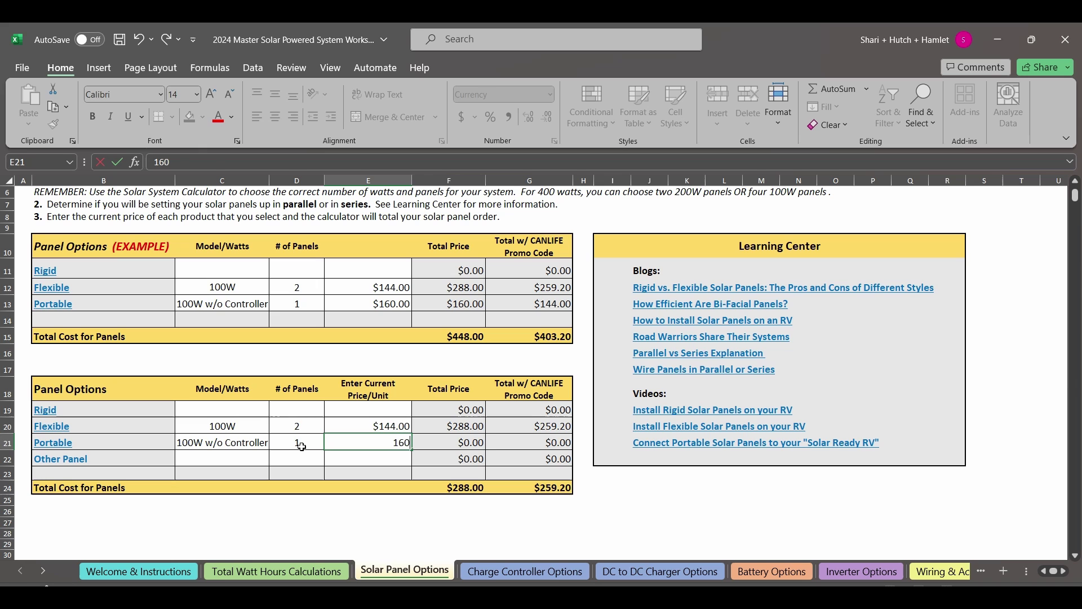
key(Tab)
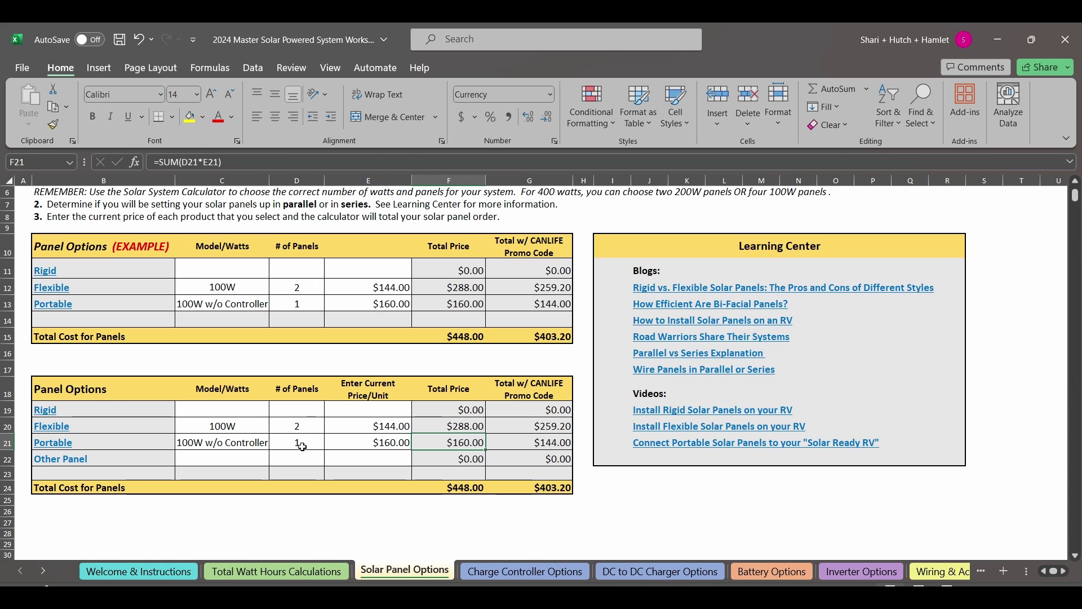
- Check the 100W flexible panel's pricing and promo-code total on the Flexible shopping page
click(48, 428)
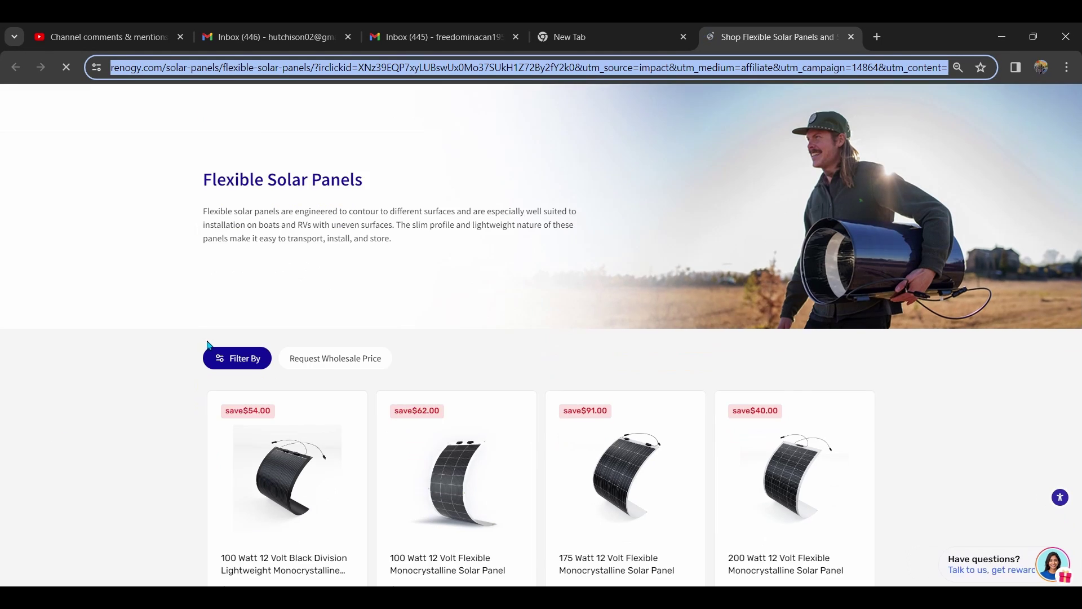
scroll(444, 272, down, 4)
click(444, 272)
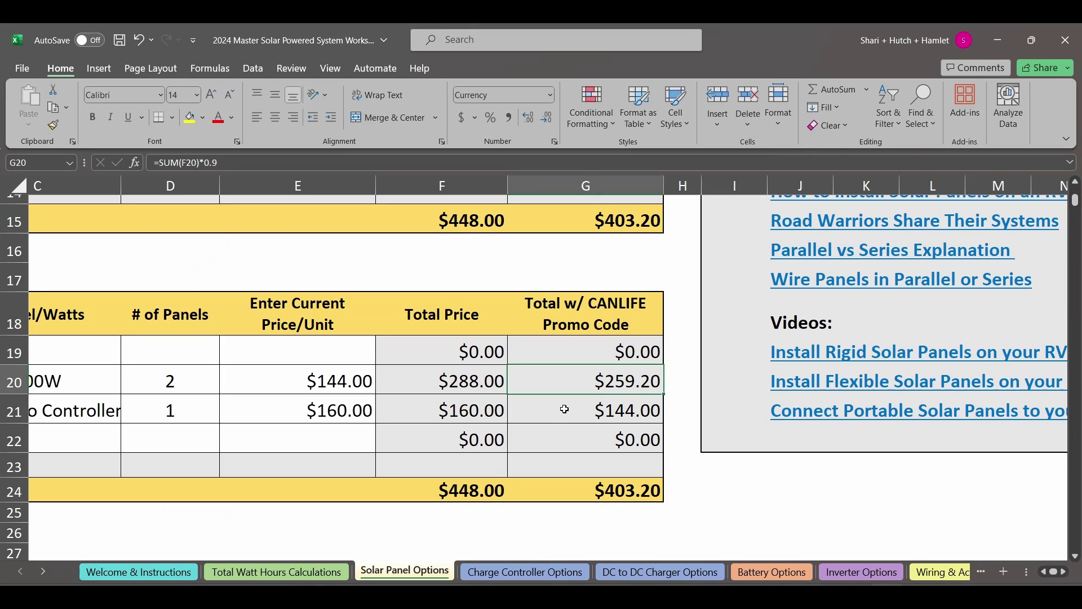
click(565, 410)
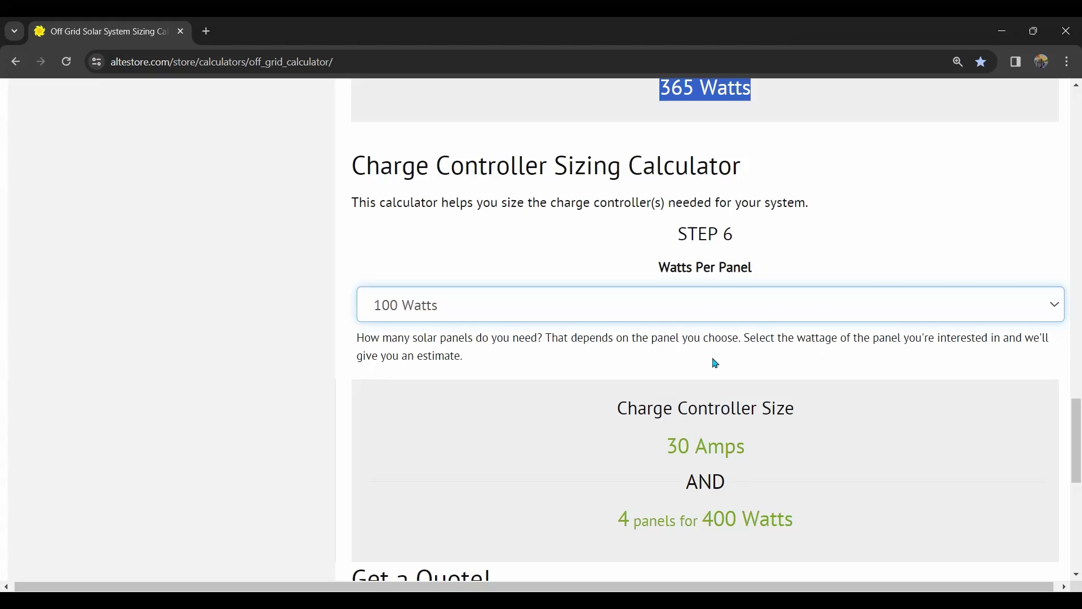
- Recheck the 4-panel, 30 Amp controller results and the PWM and MPPT example entries
scroll(785, 370, down, 3)
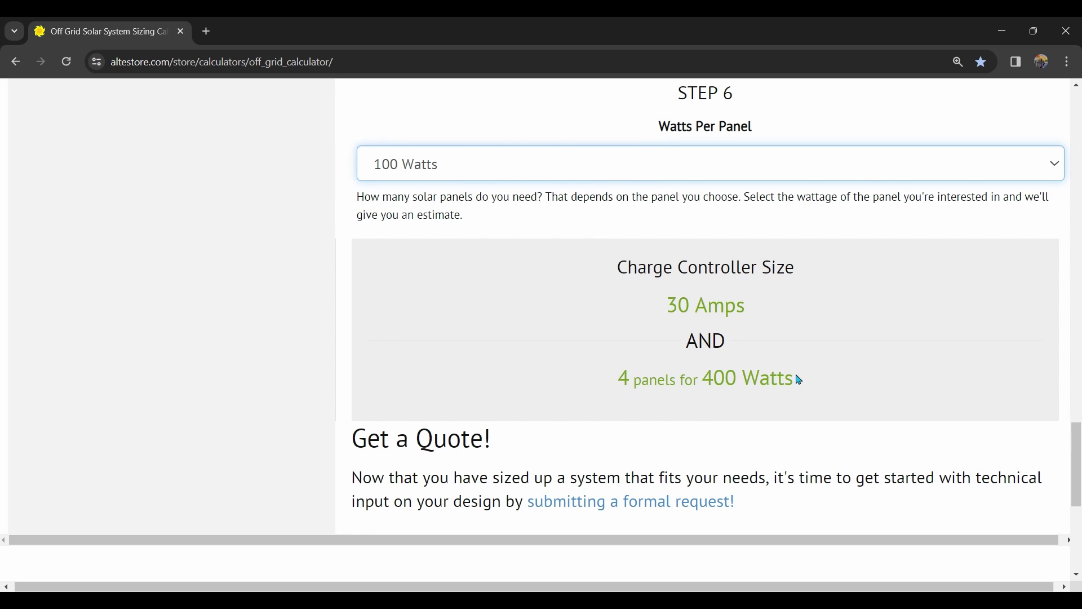
drag(802, 381, 620, 390)
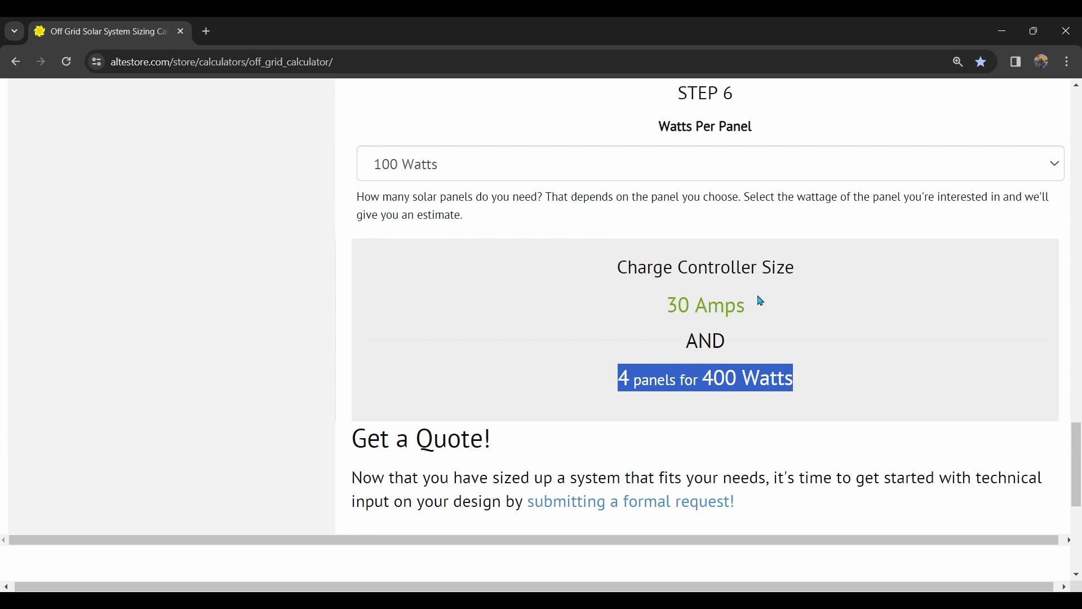
drag(761, 301, 660, 303)
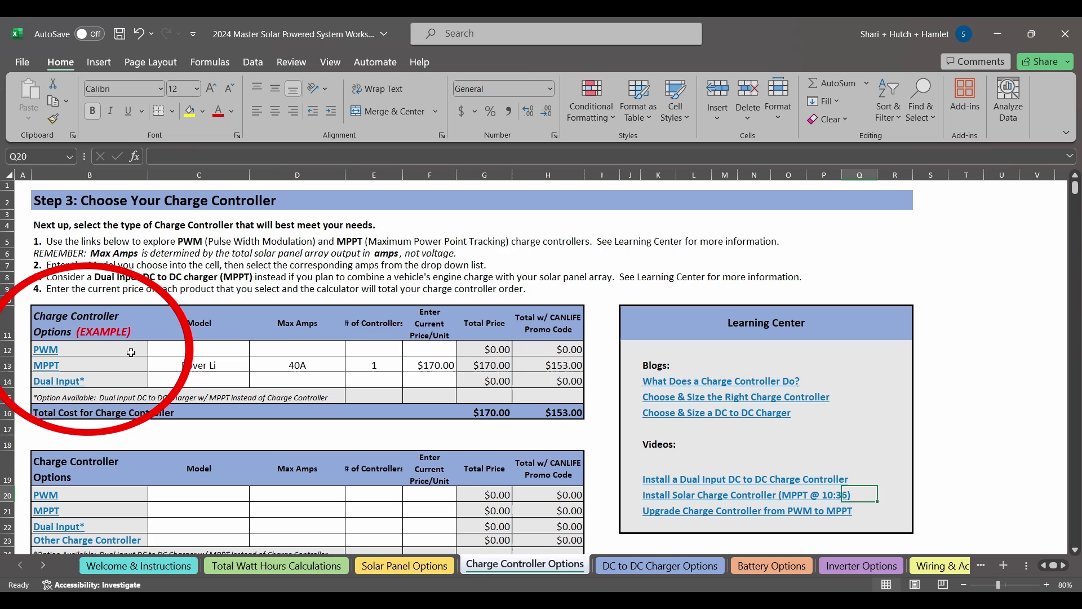
click(131, 352)
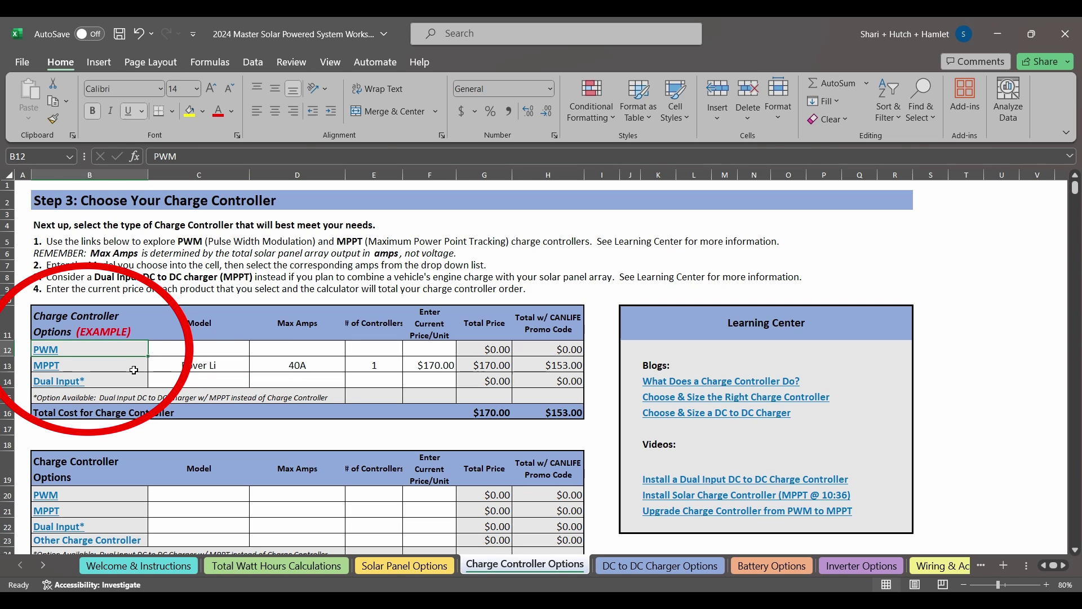
click(134, 369)
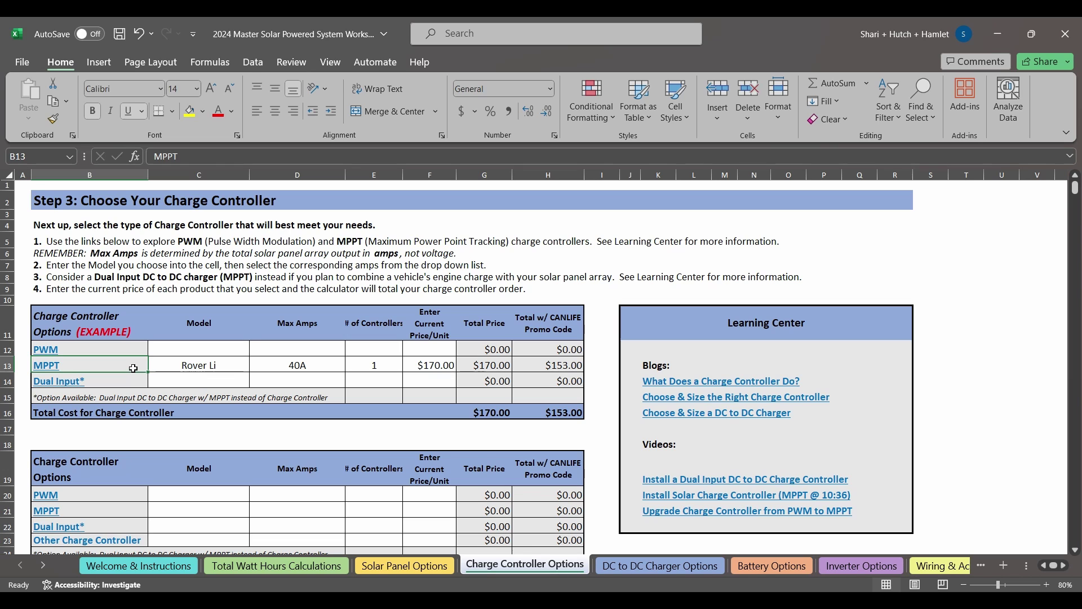
- Record the MPPT controller as ROVER, 40A max amps, at a $170.00 unit price
click(211, 516)
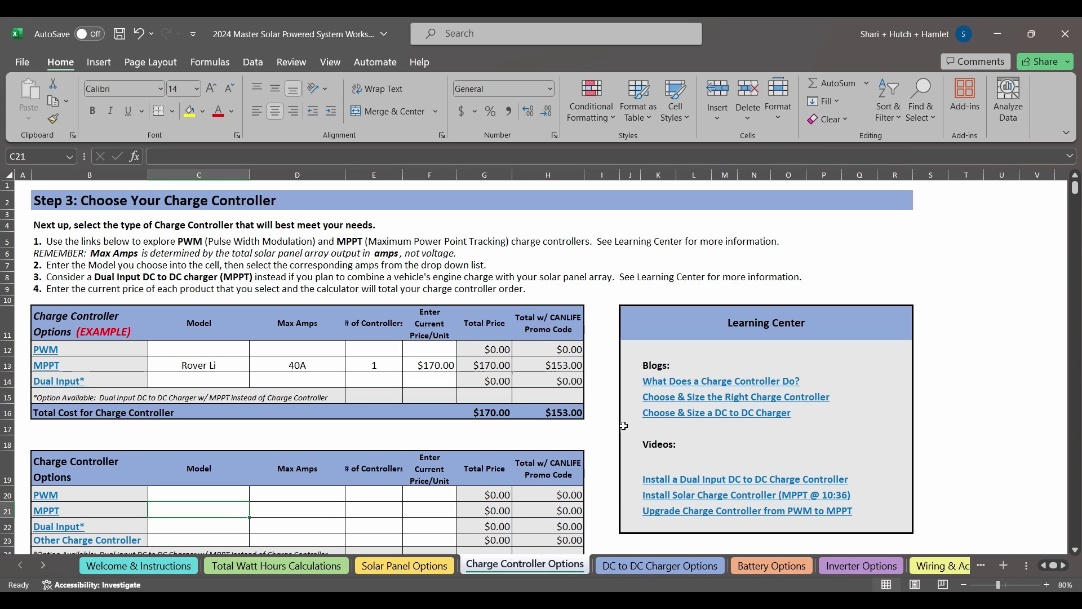
text(ROVER)
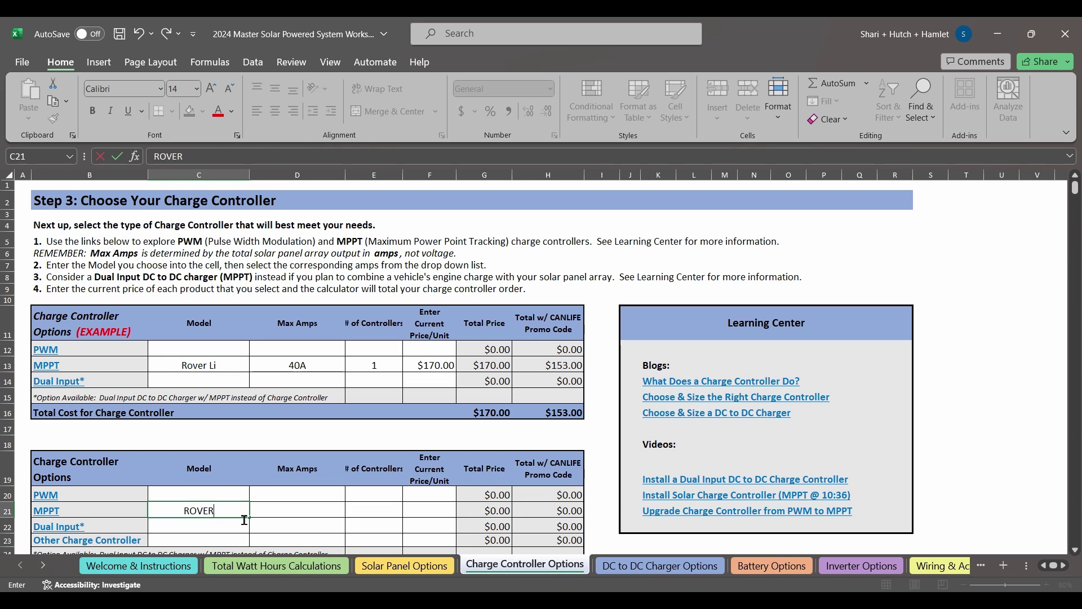
key(Tab)
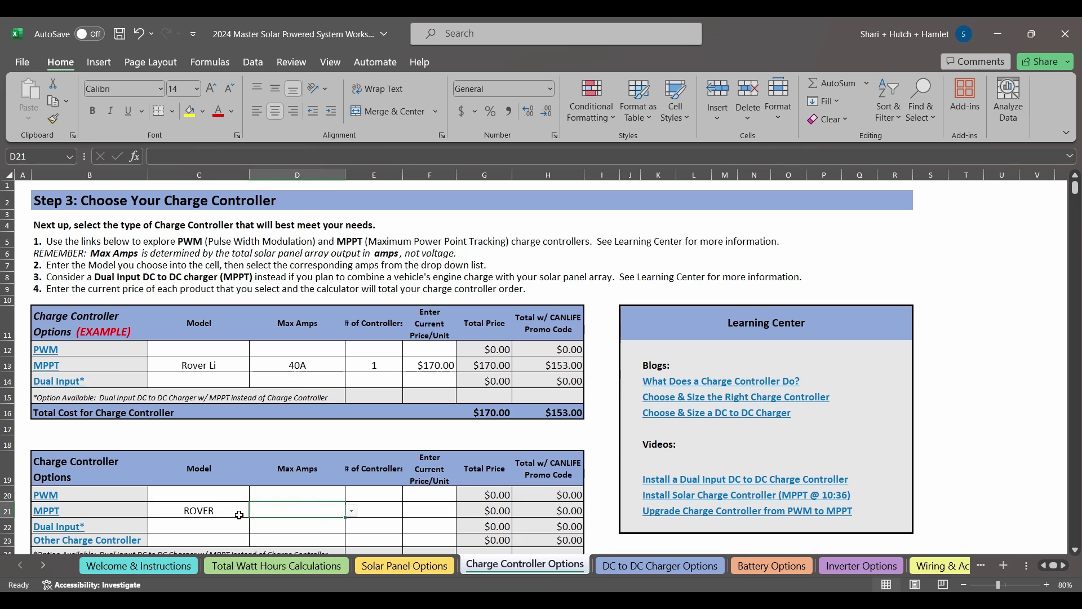
click(352, 510)
click(333, 465)
click(390, 517)
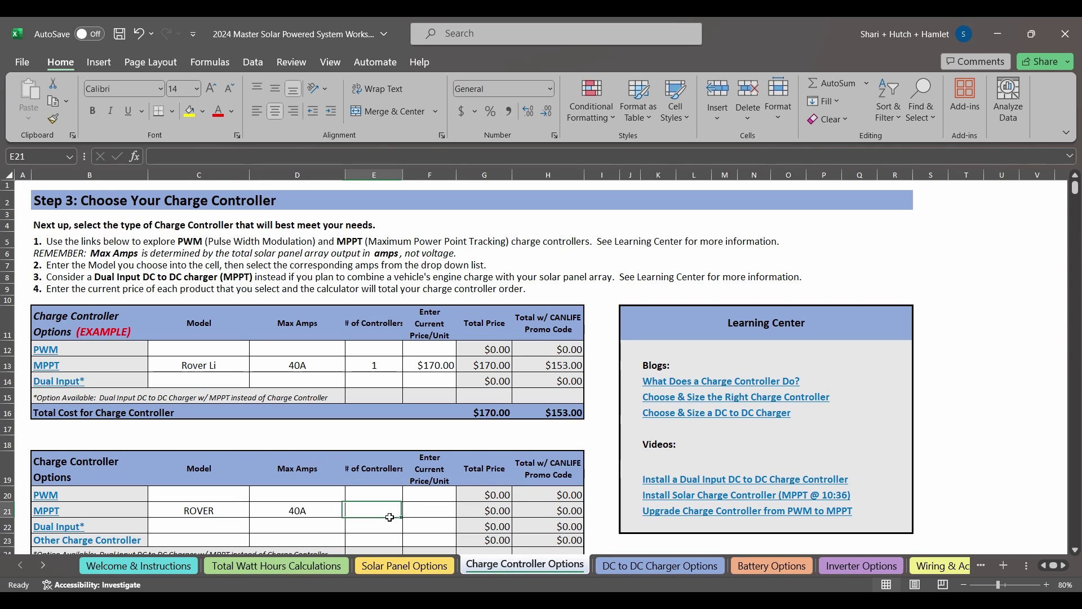
key(Tab)
text(170)
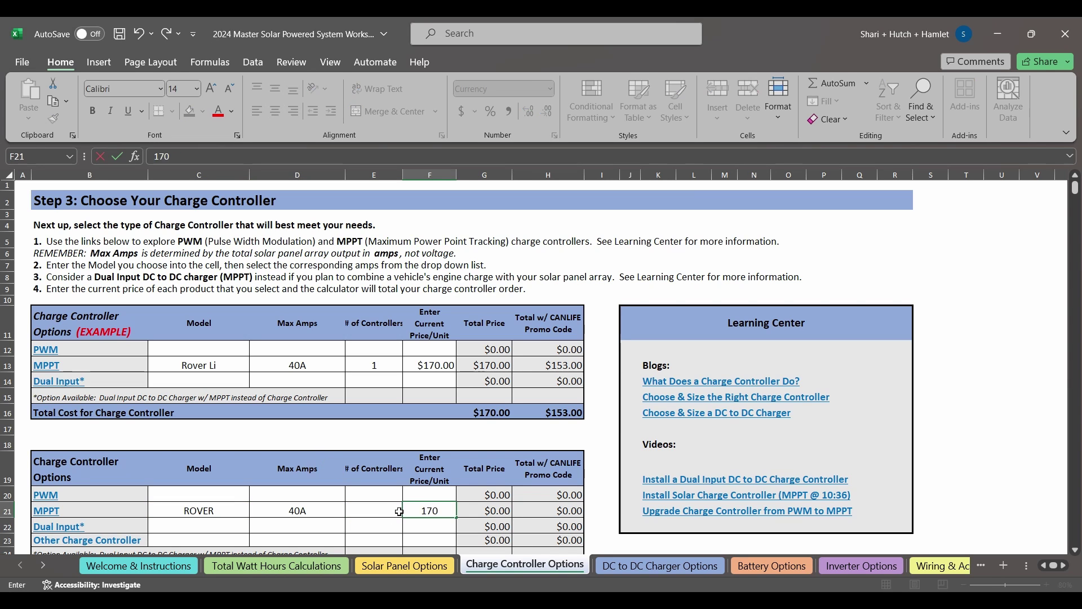
key(Tab)
- Go to the DC to DC Charger Options sheet and follow its Standard charger link
scroll(578, 459, down, 3)
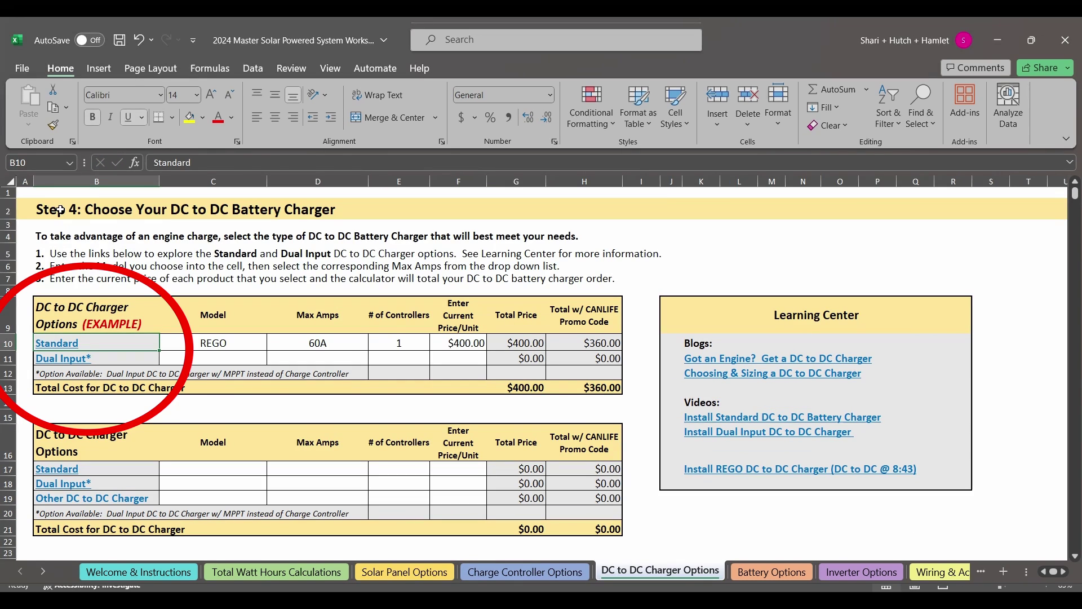
click(60, 210)
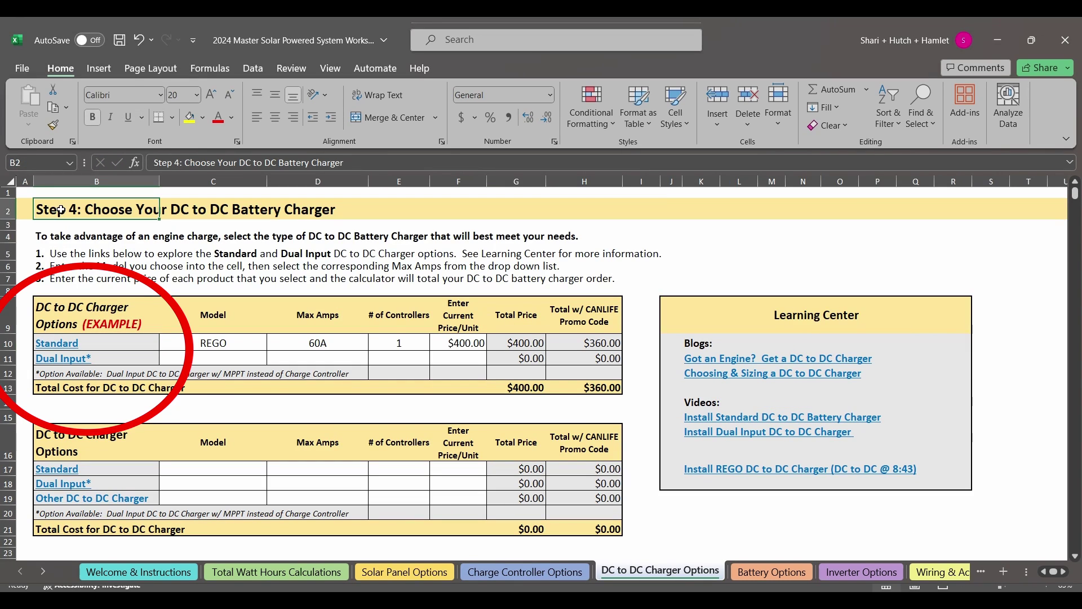
click(118, 344)
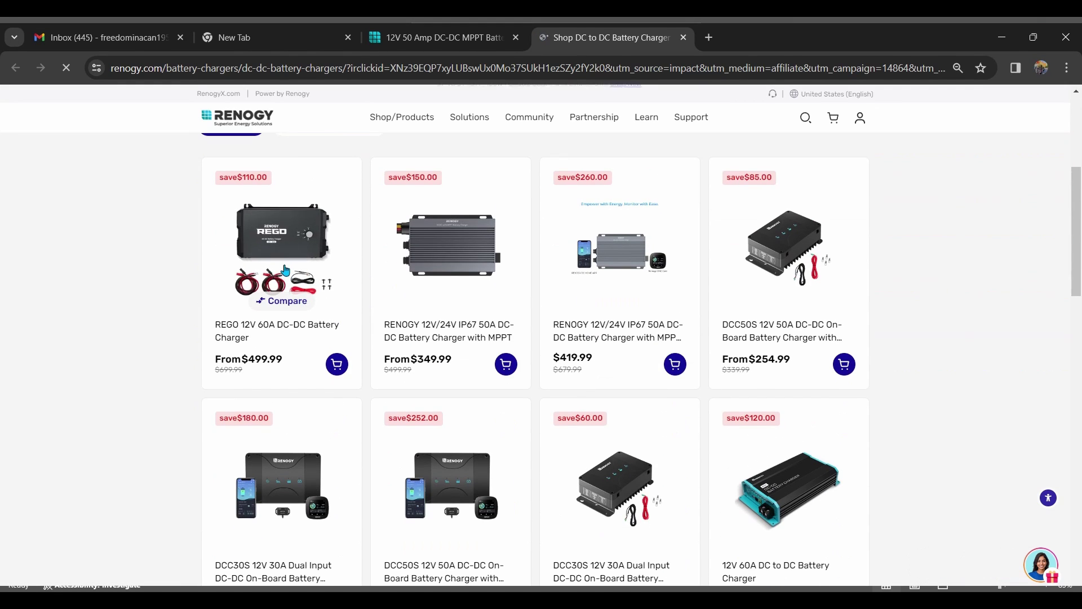
- View the DCC50S 12V 50A charger's multi-input charging image, then return to Excel
click(779, 252)
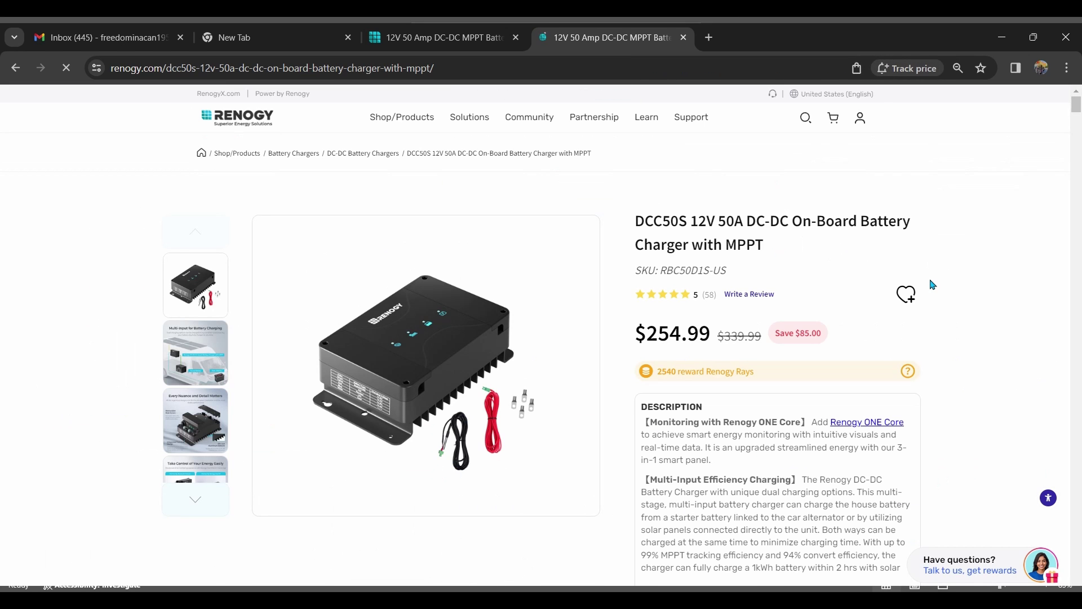
scroll(834, 321, down, 3)
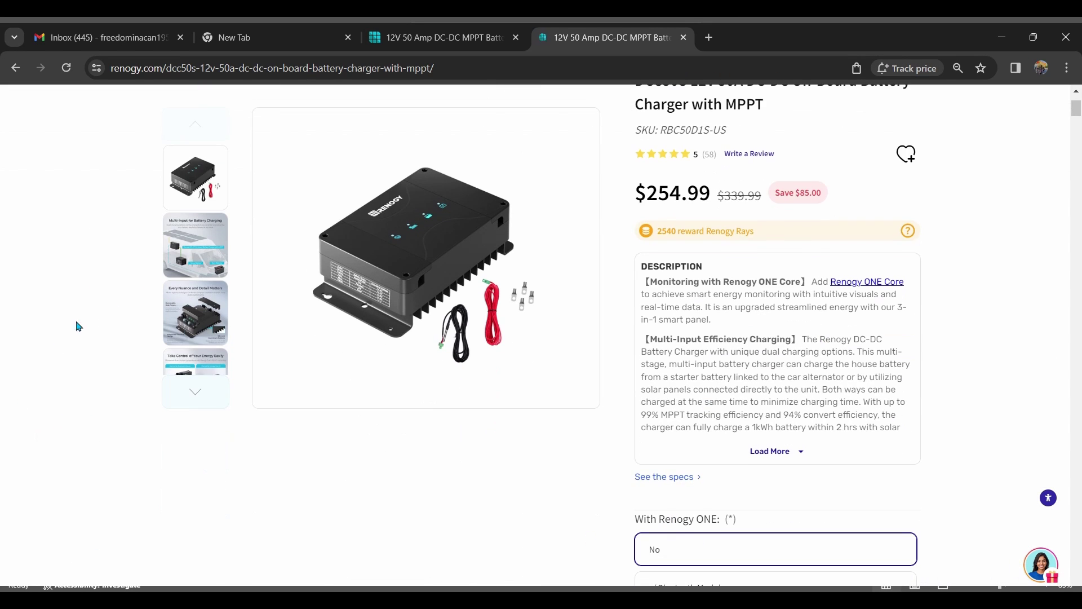
click(199, 260)
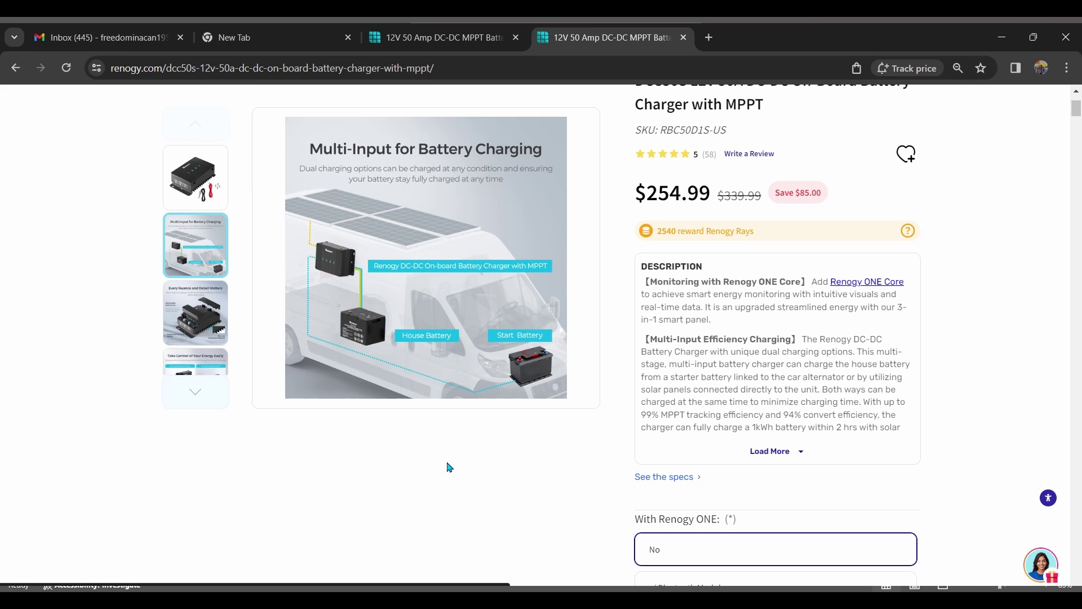
key(alt+Tab)
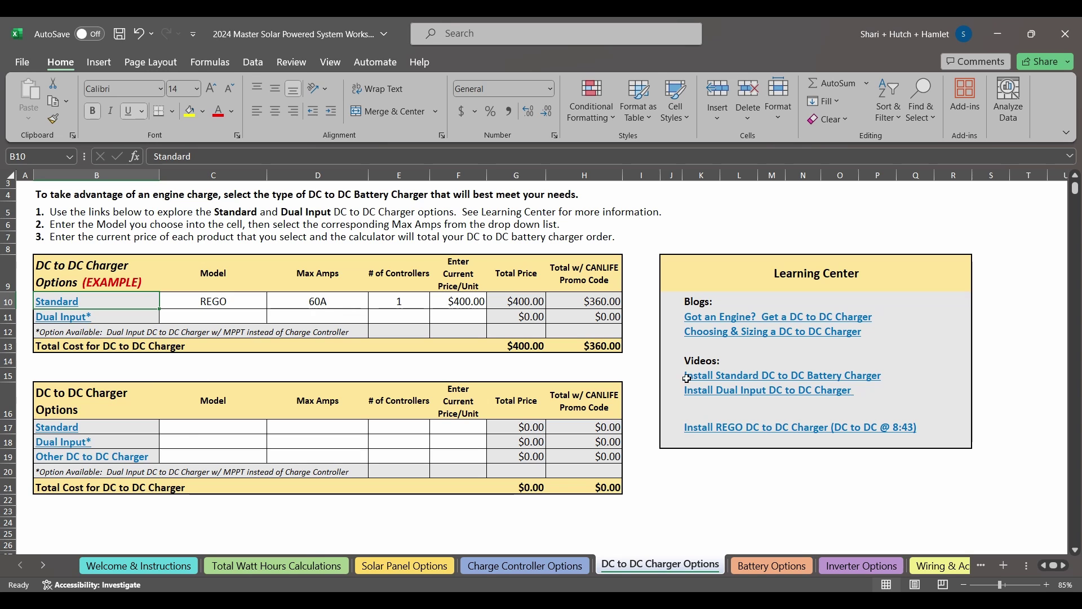
- Recheck the calculator's 144 Amp-Hours at 12 Volts result, then return to the Battery Options sheet
key(alt+Tab)
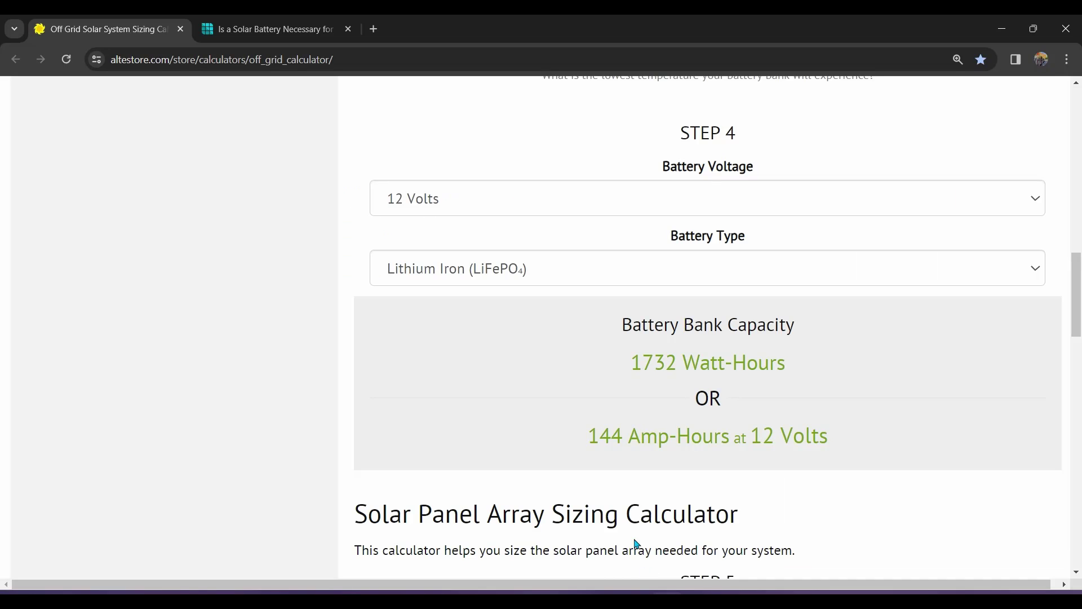
drag(593, 435, 837, 458)
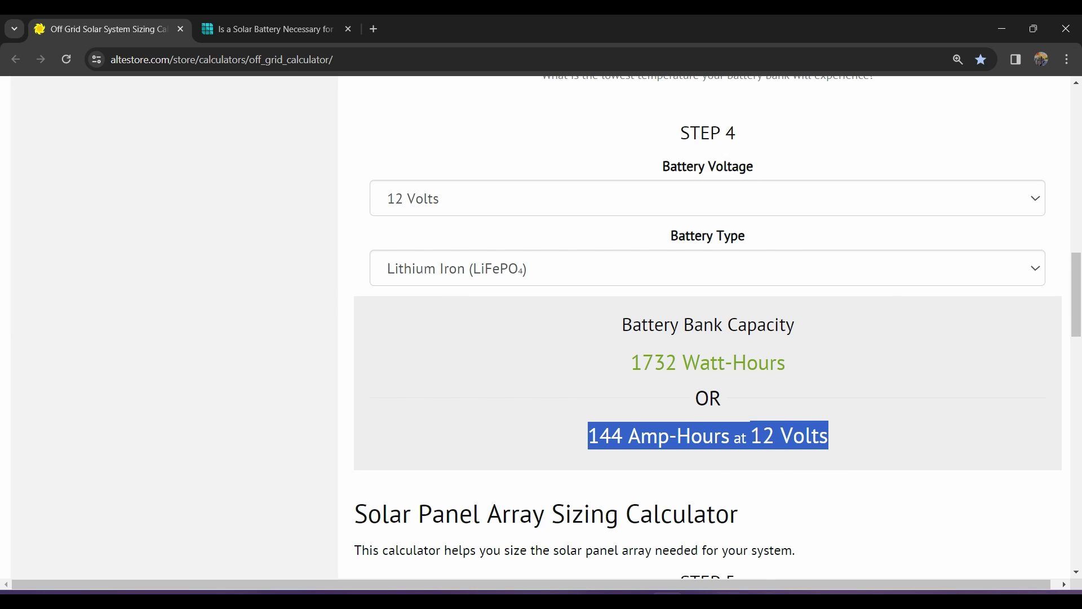
key(alt+Tab)
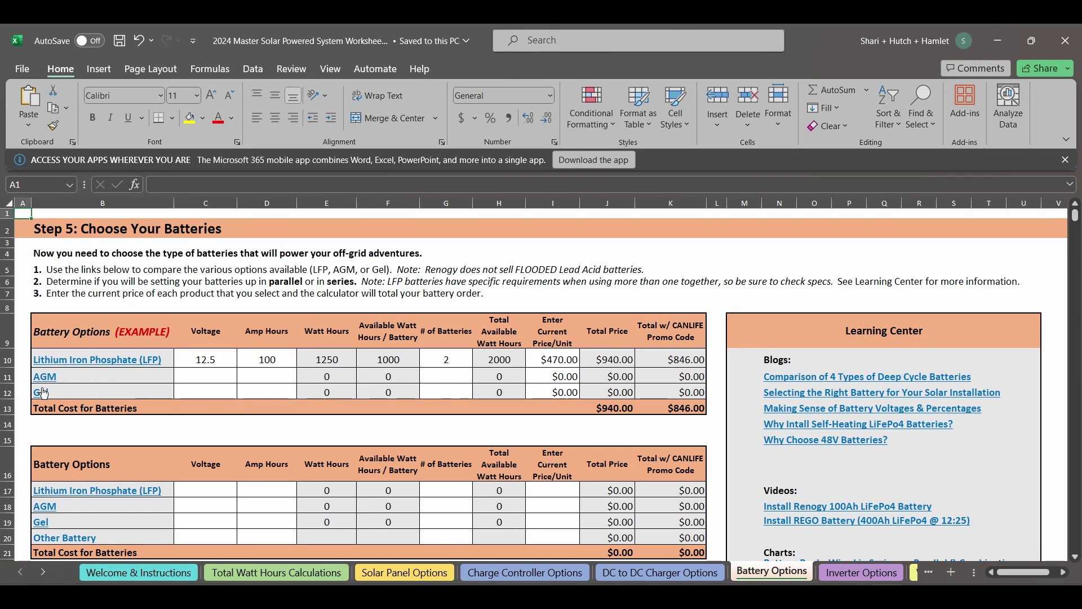
- Enter the LFP battery row as 12.5 V, 100 Ah, 2 batteries at $470.00
click(223, 492)
text(12)
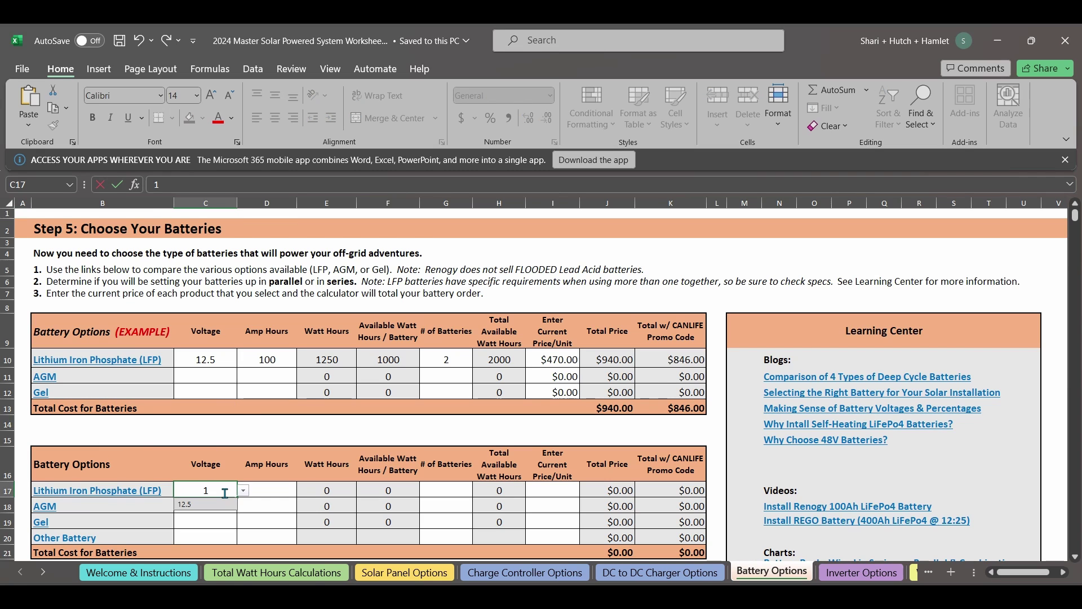
click(203, 503)
click(267, 490)
text(100)
key(Tab)
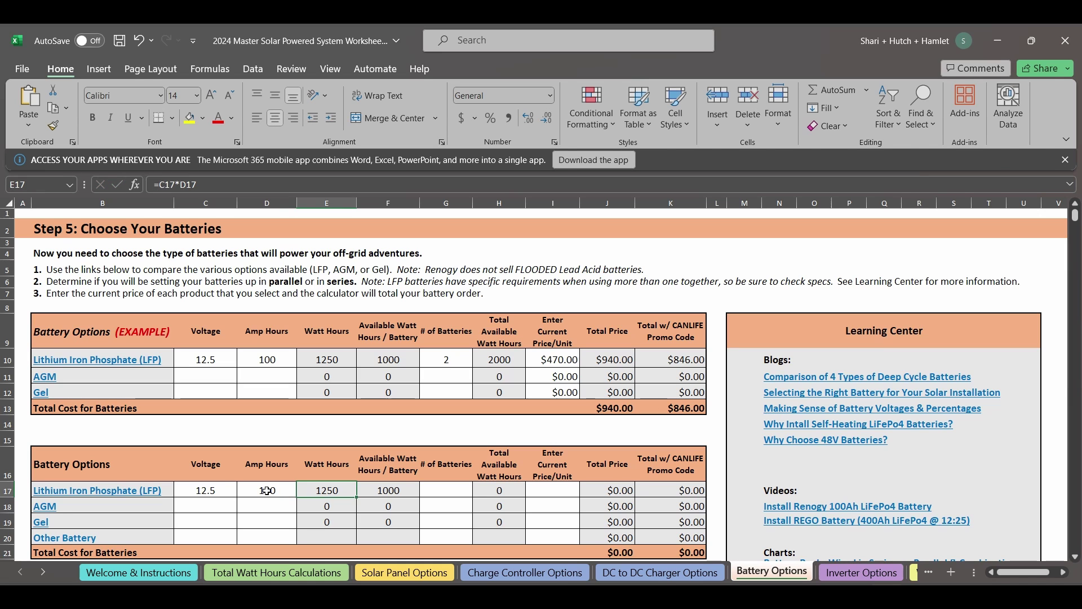
key(Right)
key(Right)
text(2)
key(Right)
key(Right)
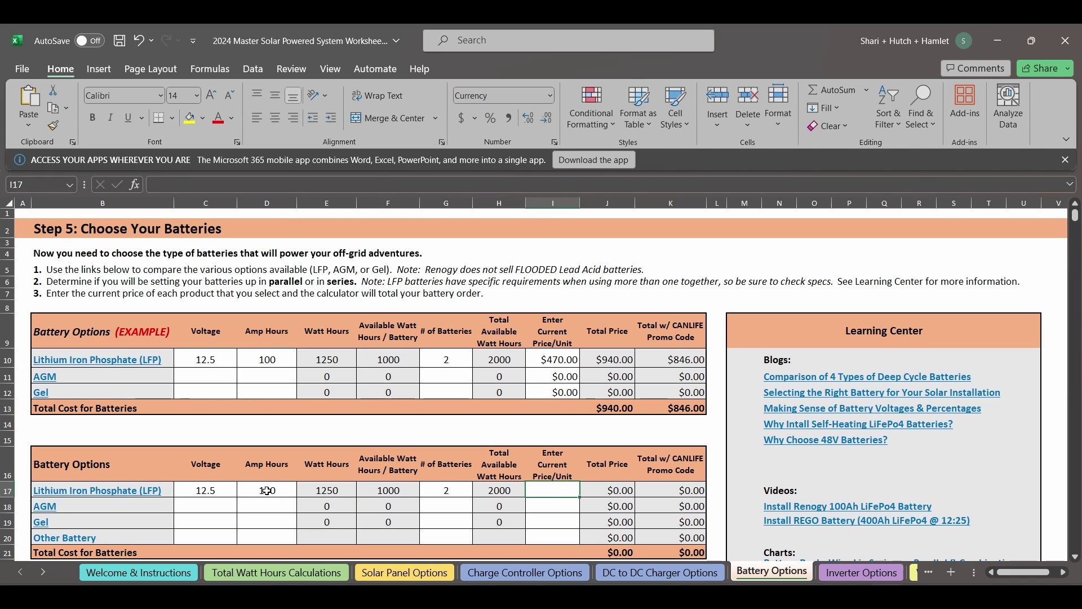
text(470)
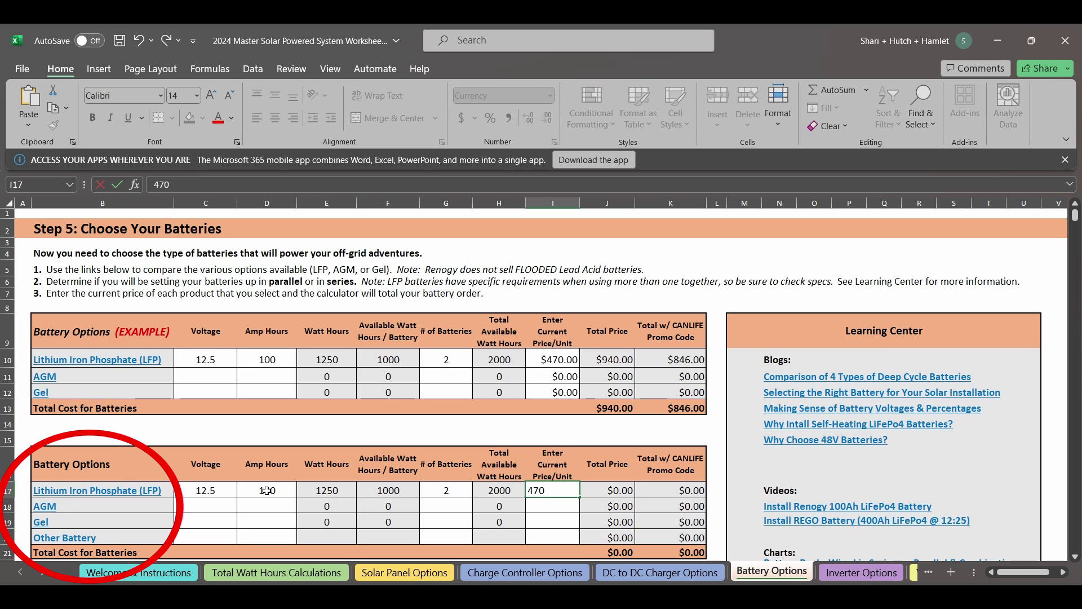
key(Right)
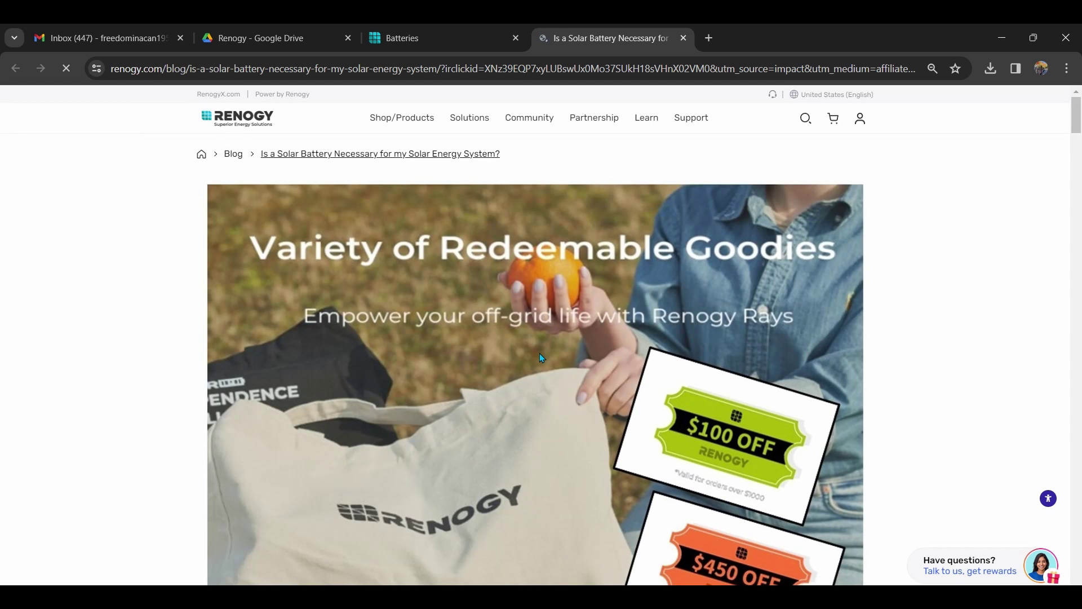
- Read the 4 battery types section and Chart 1's comparison table in the Renogy blog
scroll(540, 355, down, 10)
scroll(539, 357, down, 1)
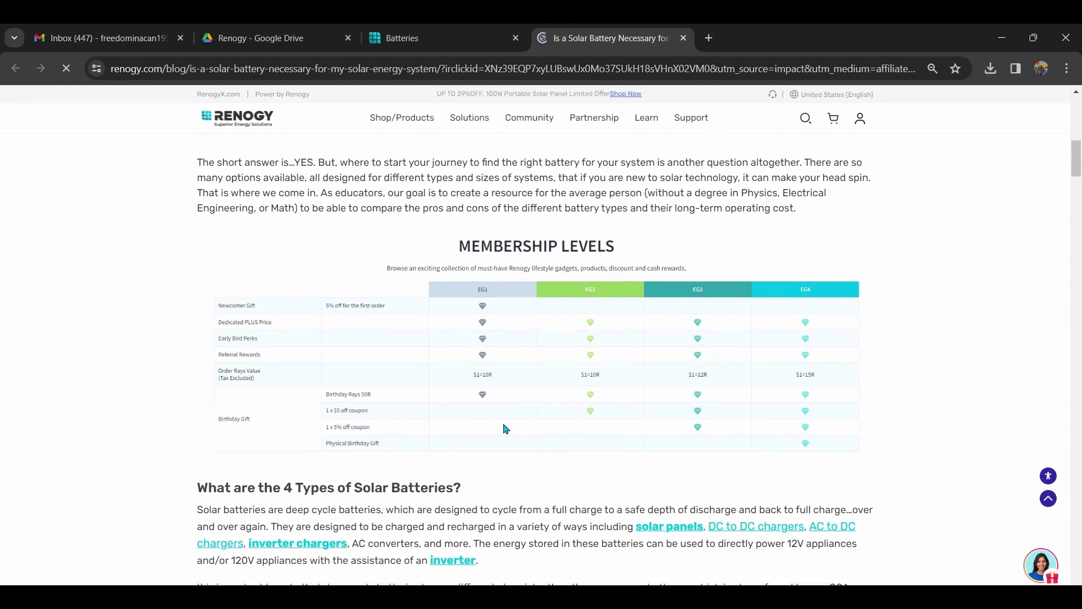
drag(464, 494, 196, 491)
scroll(300, 507, down, 18)
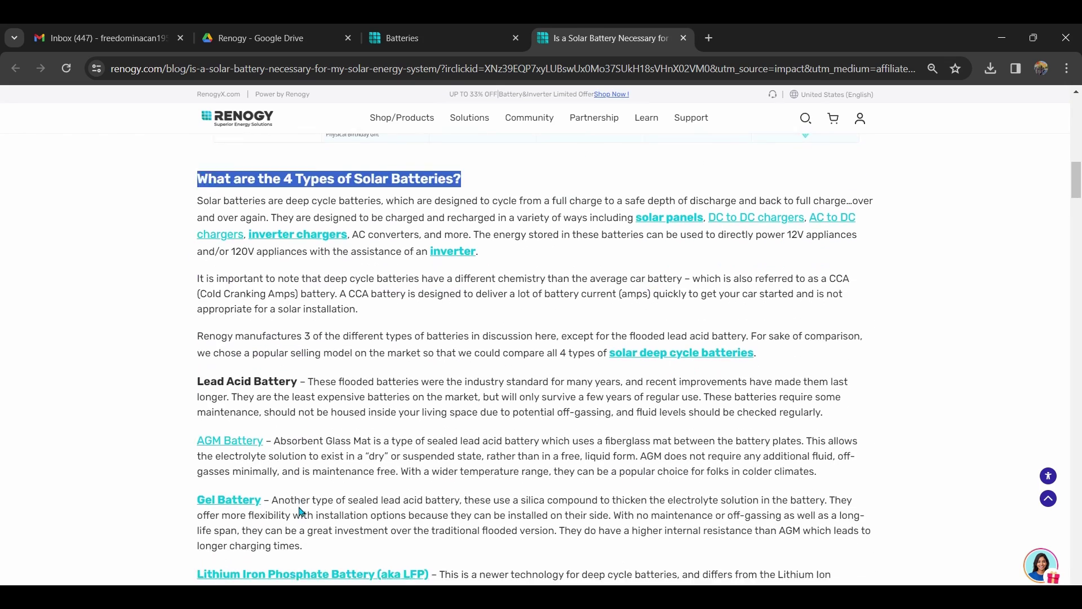
scroll(299, 506, down, 1)
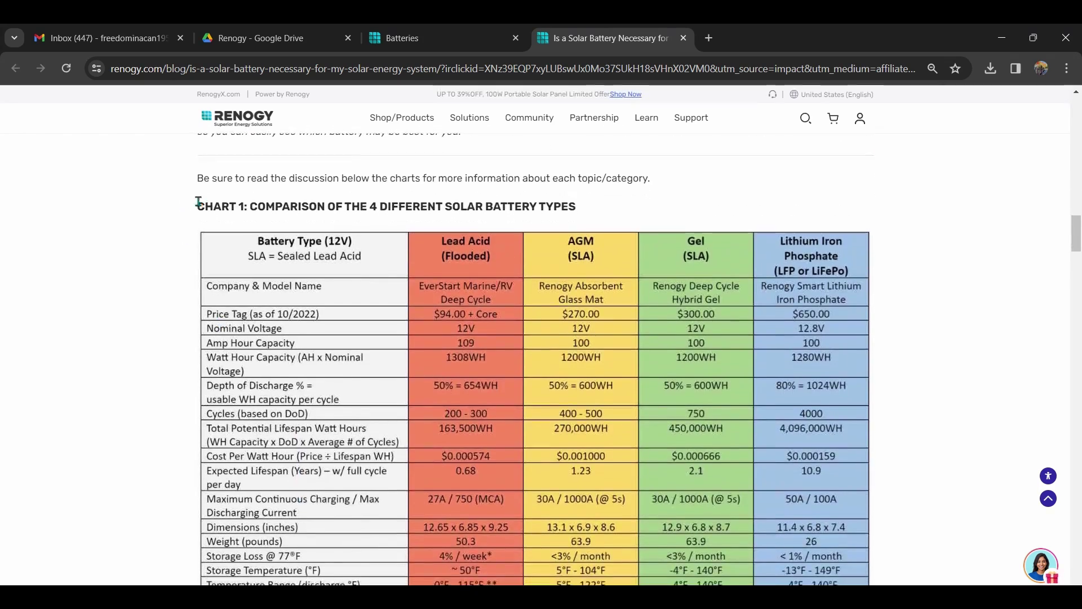
drag(198, 205, 579, 214)
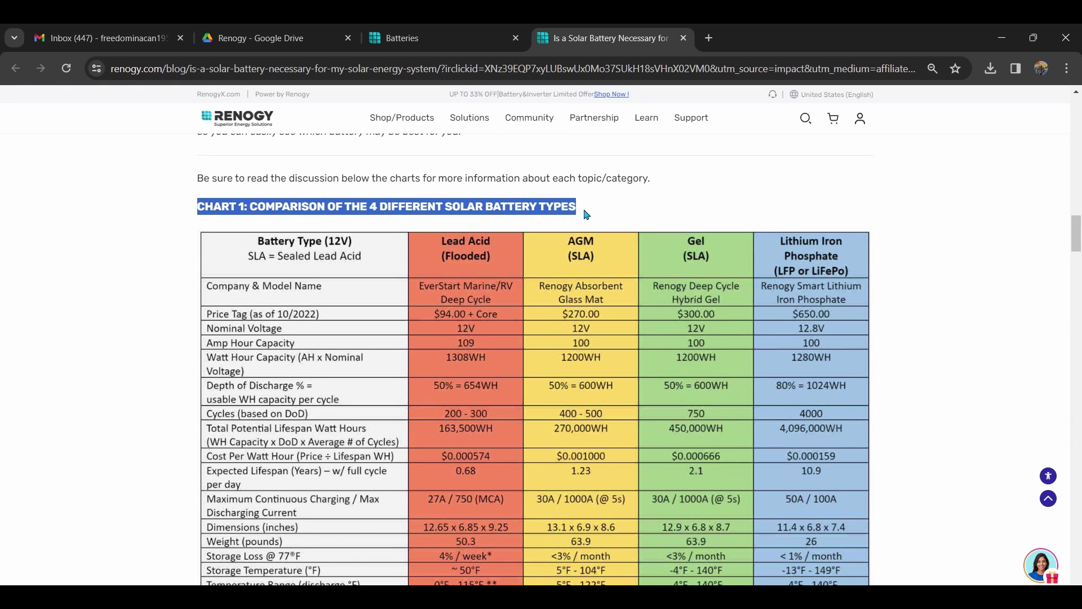
scroll(586, 214, down, 4)
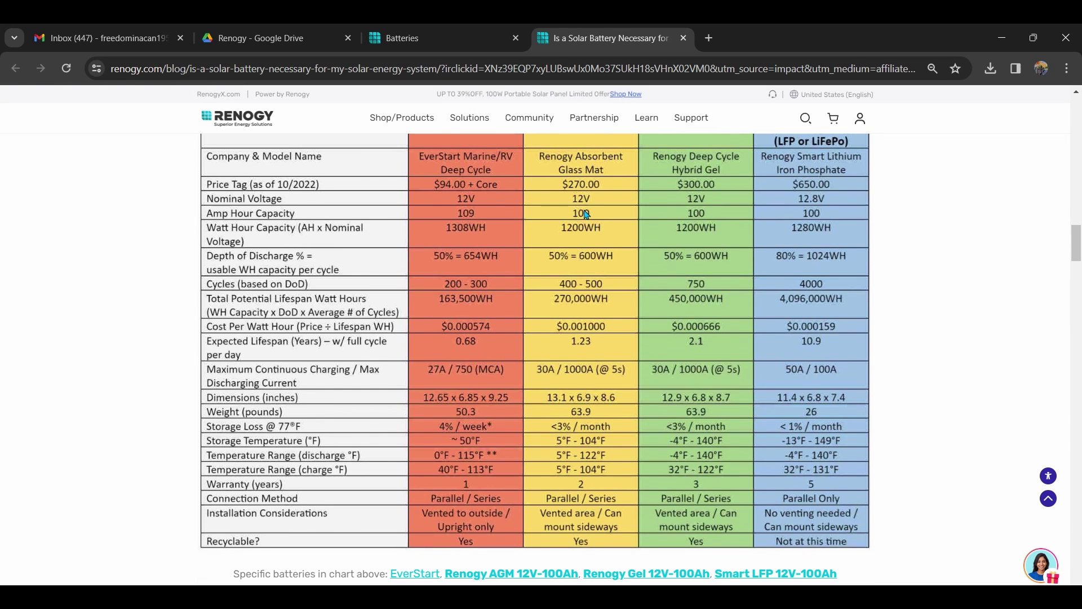
scroll(586, 214, up, 3)
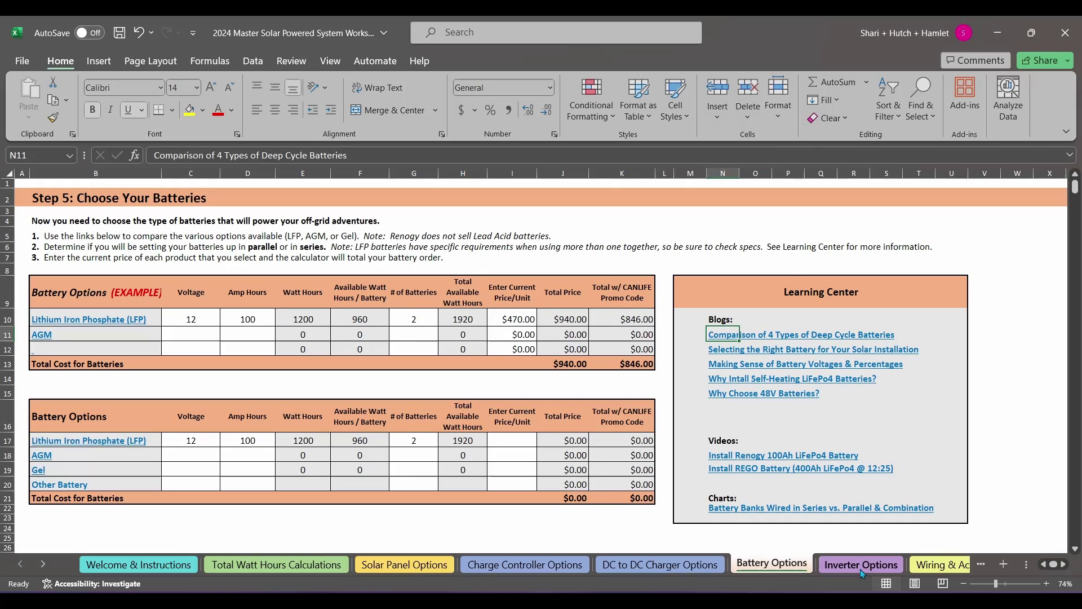
- Go to the Step 6 Inverter Options sheet and scroll to its Inverter Chargers link
click(861, 564)
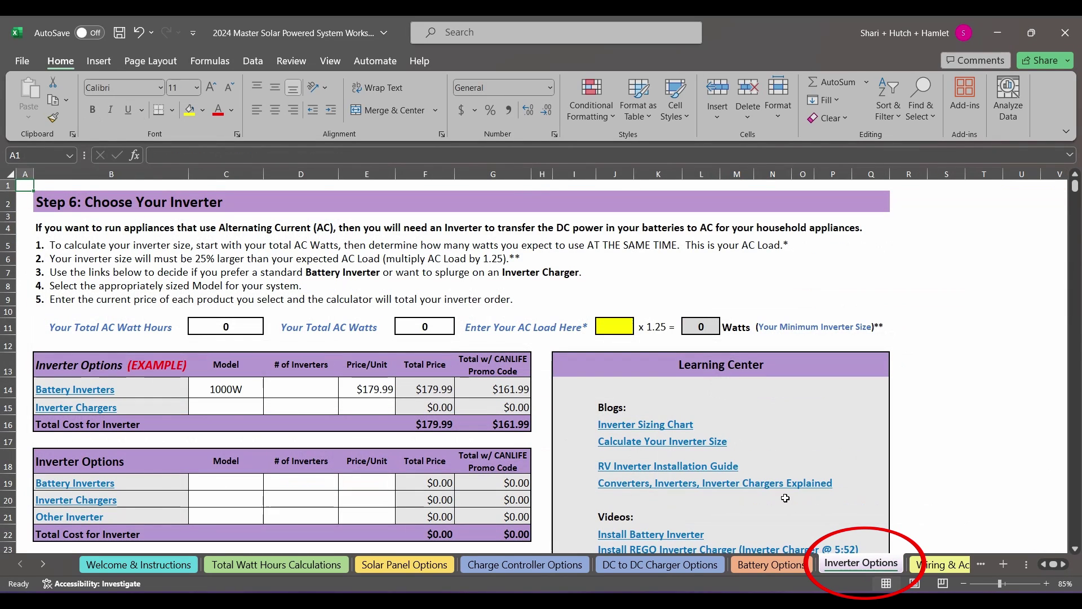
scroll(67, 353, down, 1)
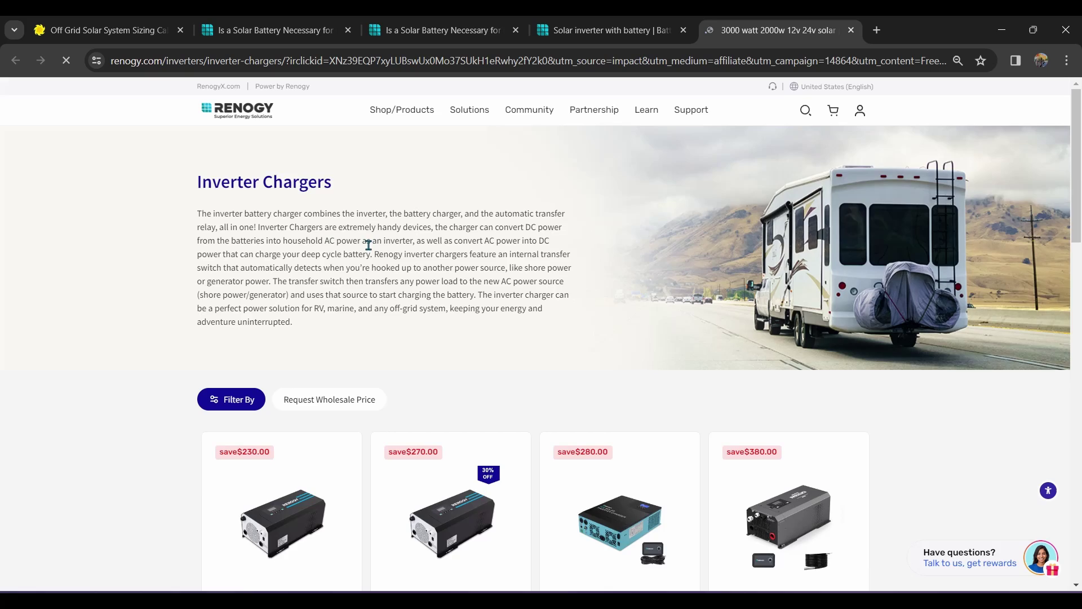
- Open the 2000W inverter charger page and its converters and inverter chargers article
scroll(367, 242, down, 4)
click(271, 395)
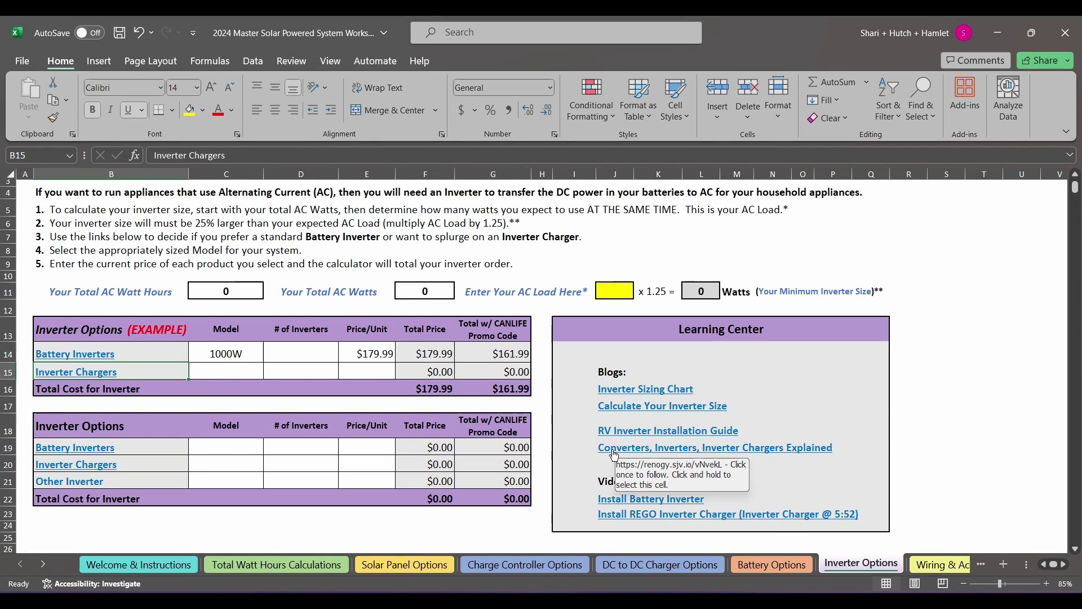
click(618, 448)
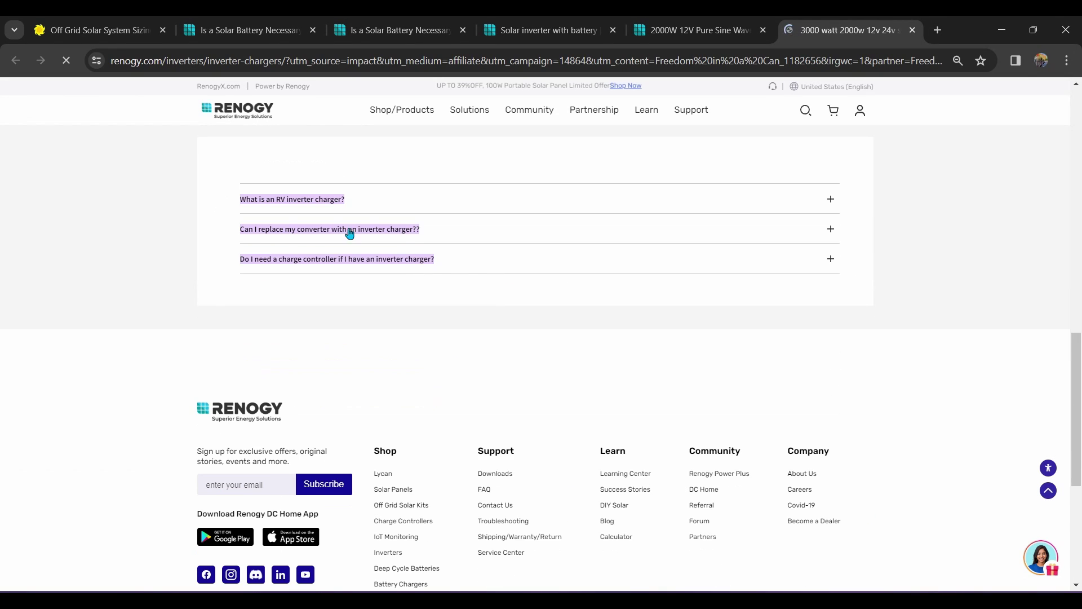
- Expand the FAQs on RV inverter chargers, replacing converters, and needing a charge controller
click(324, 203)
click(395, 272)
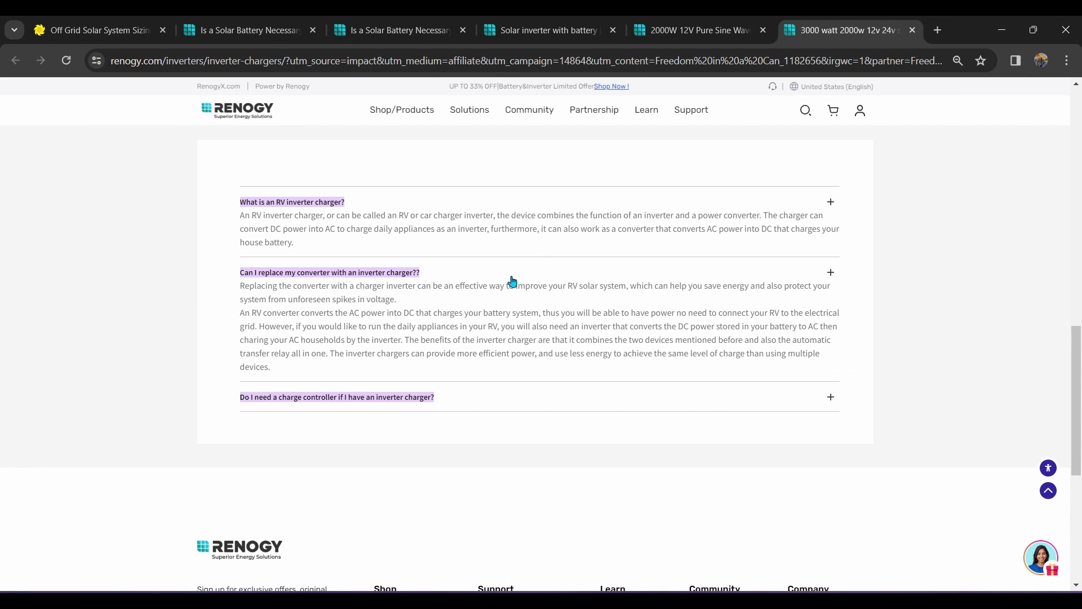
click(401, 397)
scroll(527, 326, down, 1)
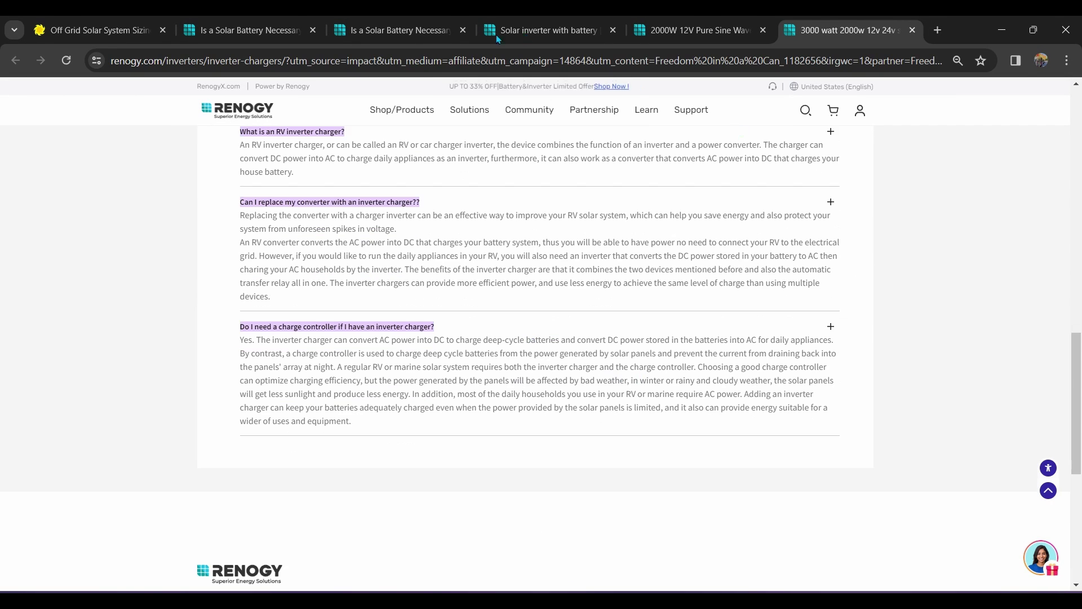
key(alt+Tab)
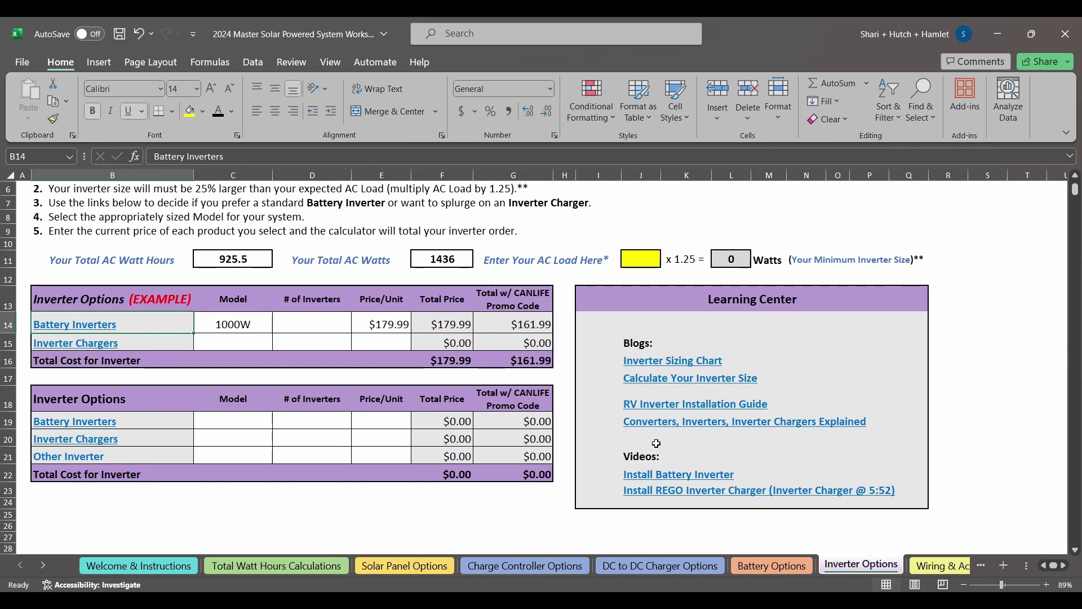
- In the altE sizing calculator, scroll up to Battery Bank Sizing Step 1 and select the 1186 Wh/day usage
click(651, 423)
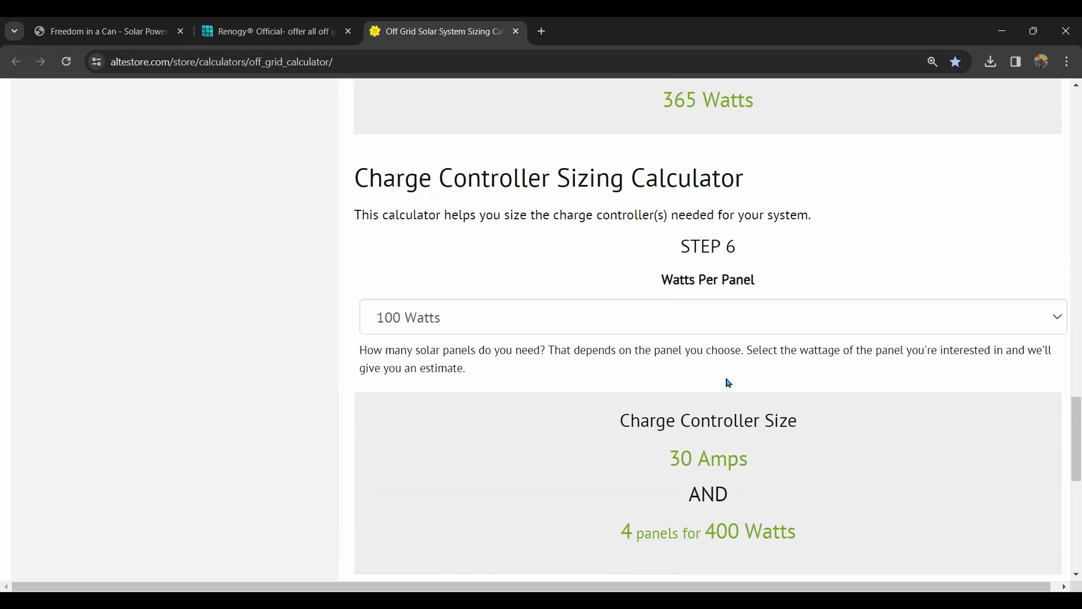
scroll(797, 511, up, 9)
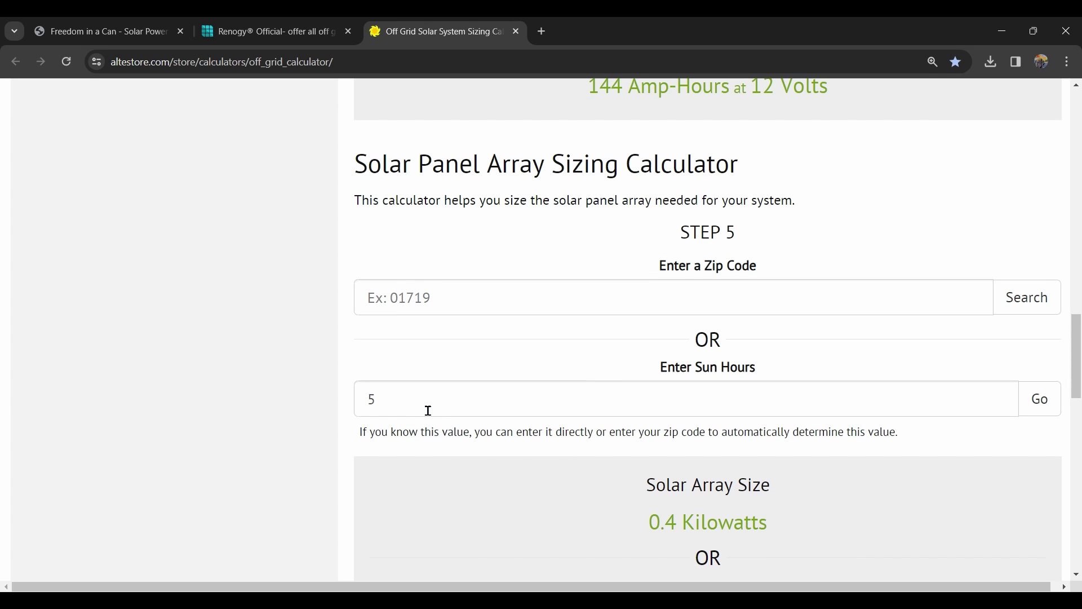
scroll(428, 411, up, 8)
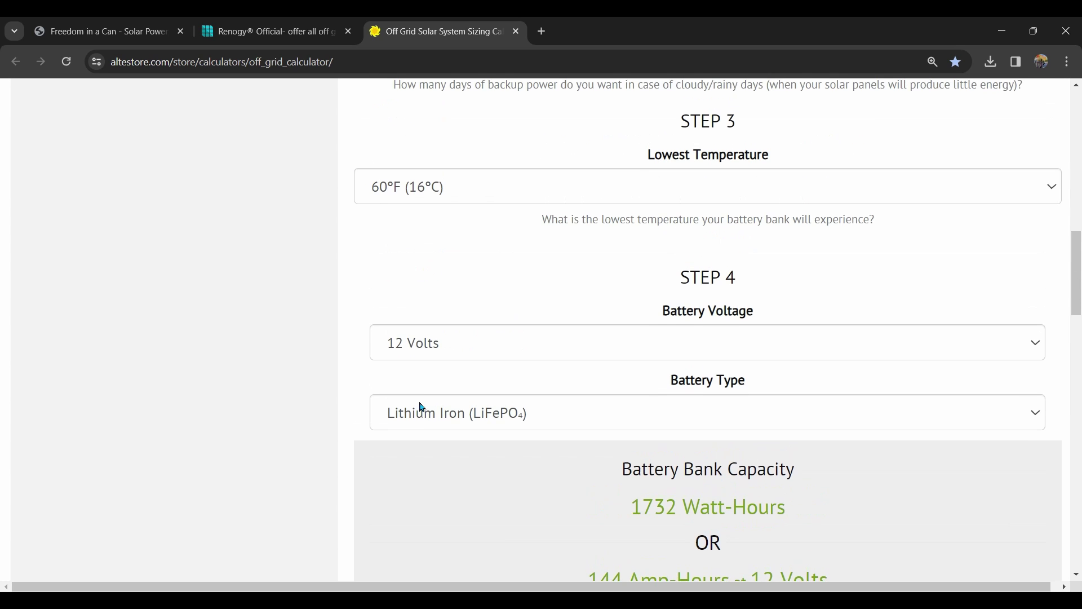
scroll(422, 407, up, 7)
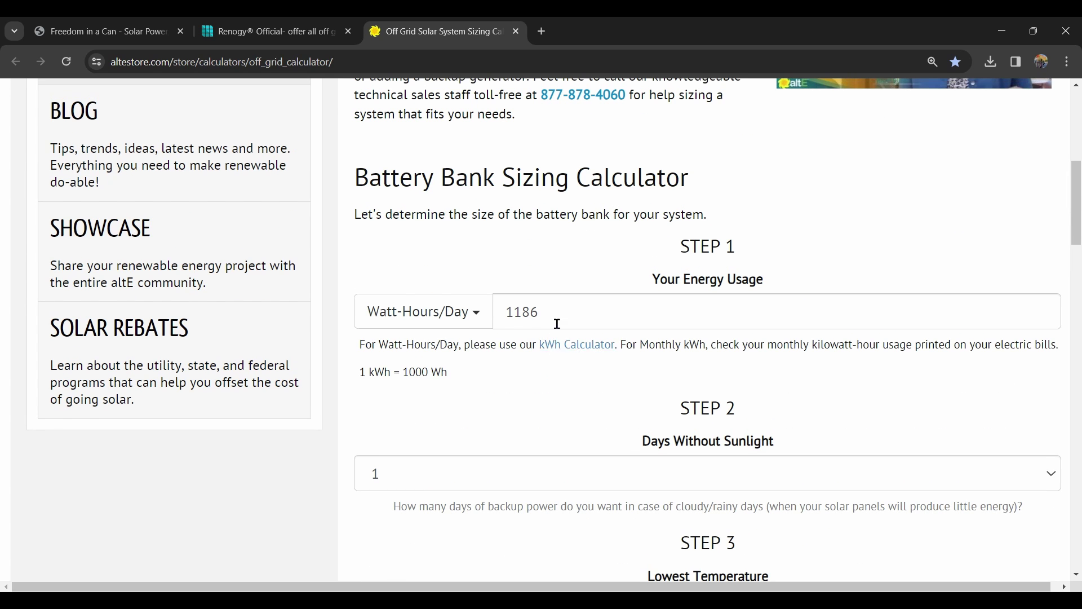
click(557, 324)
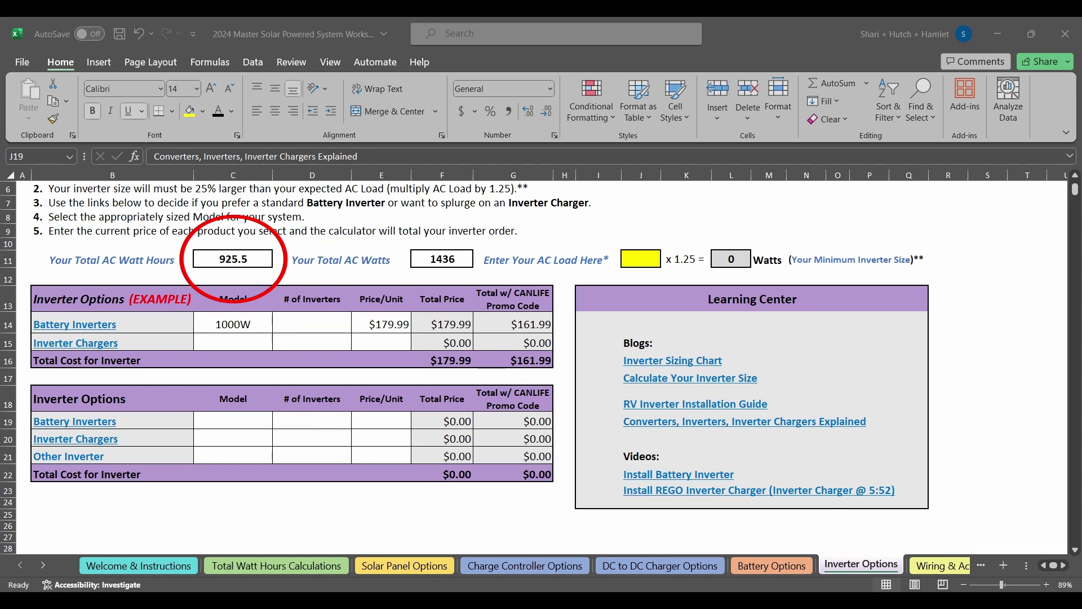
- Check the formulas behind the 925.5 AC watt hours (C11) and 1436 AC watts (F11)
click(909, 34)
click(268, 265)
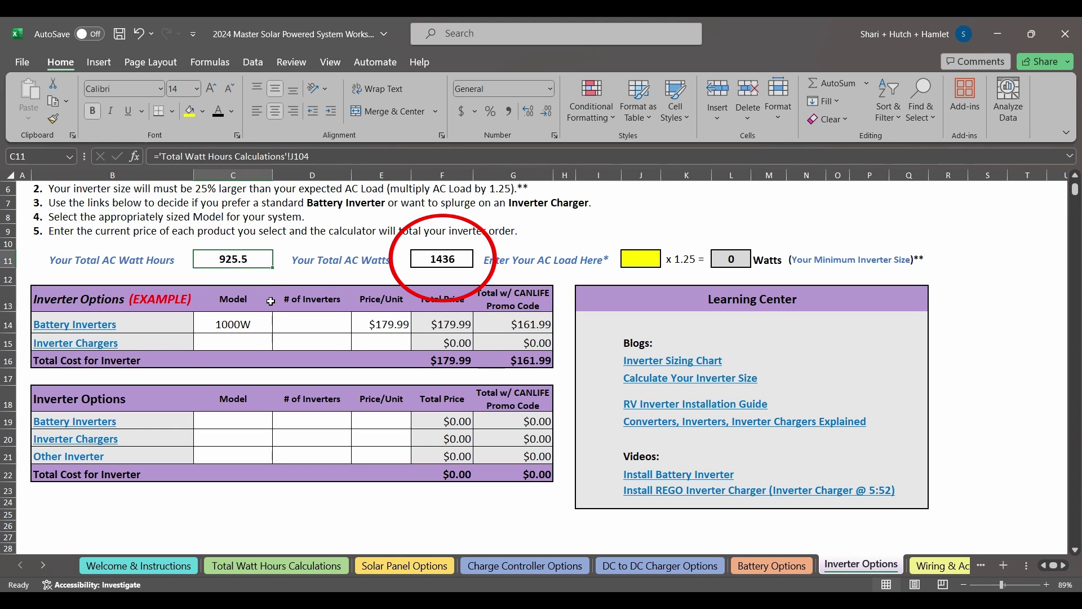
click(468, 263)
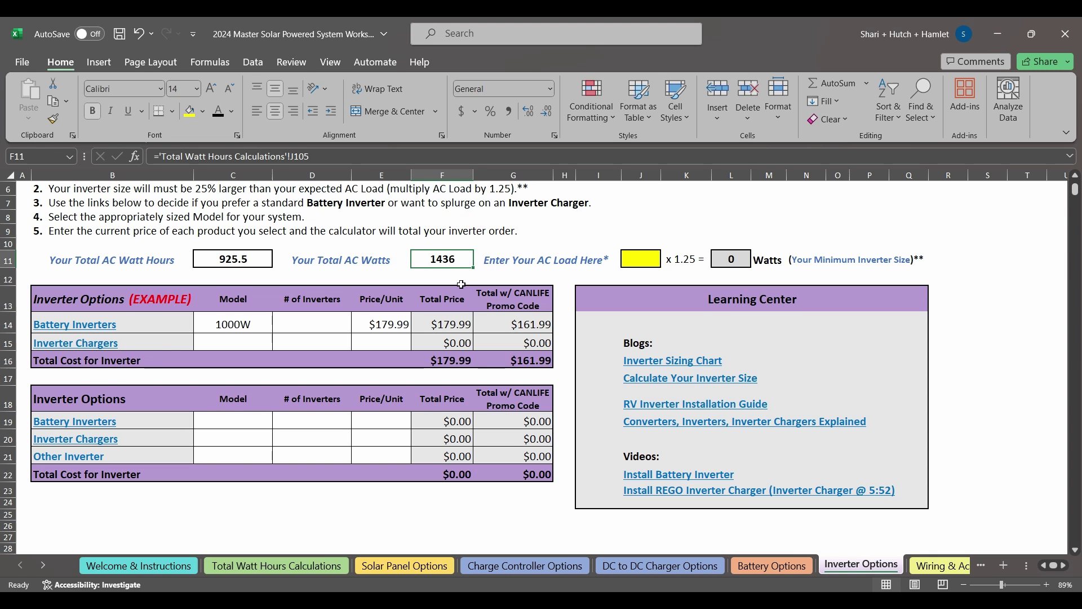
click(279, 566)
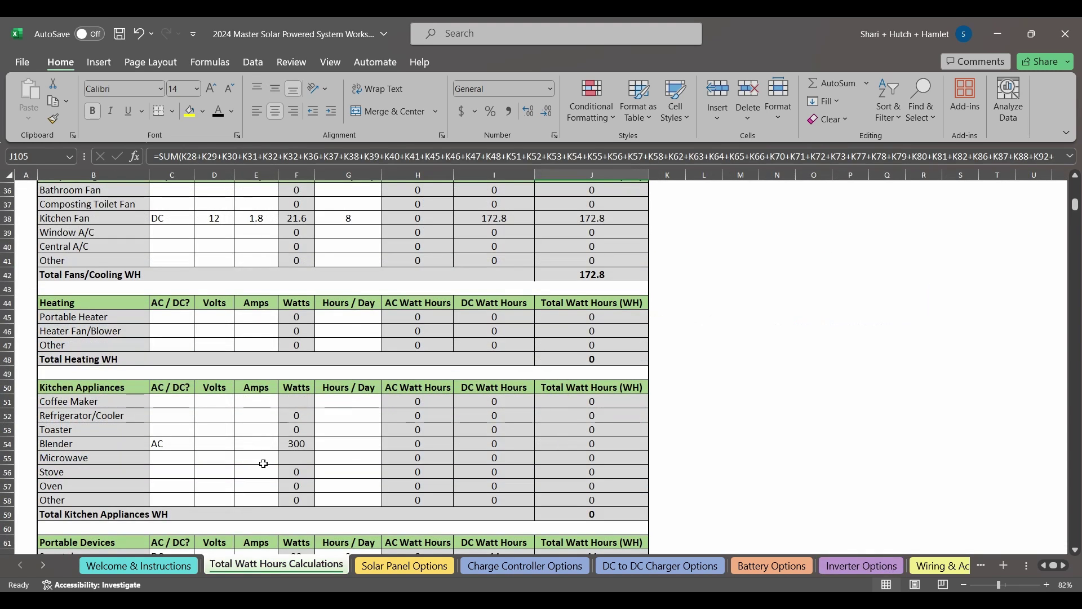
scroll(190, 448, down, 2)
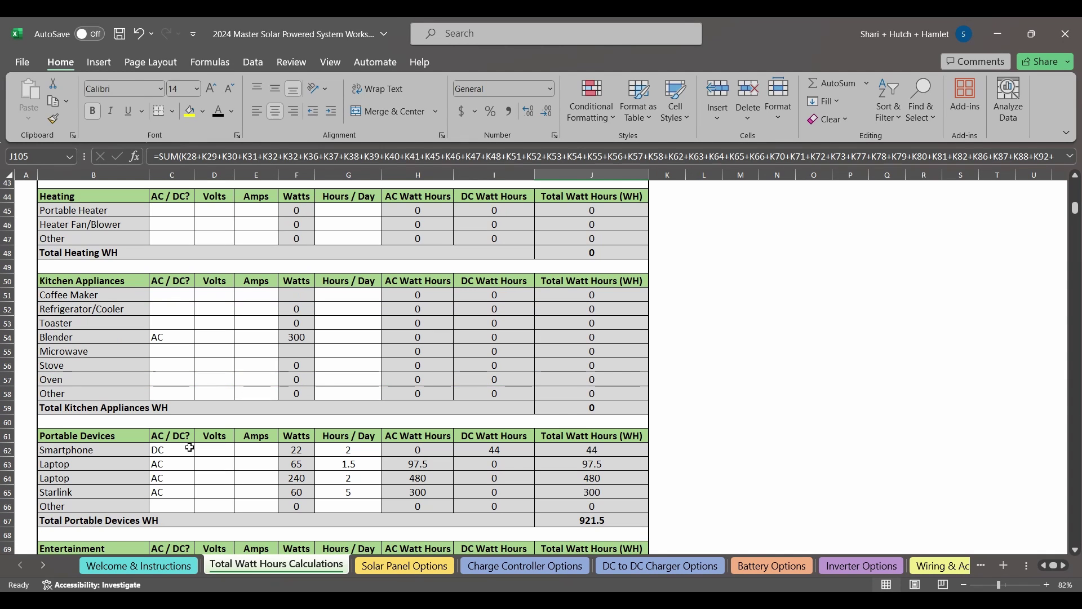
click(188, 465)
click(188, 480)
click(188, 492)
scroll(188, 499, down, 5)
scroll(701, 423, up, 1)
scroll(700, 423, down, 10)
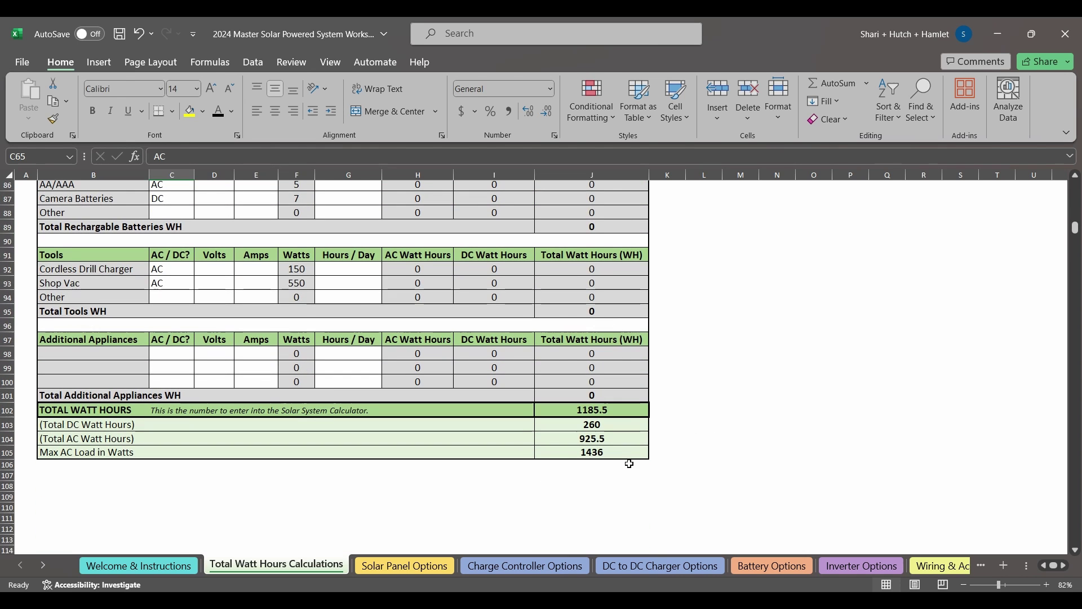
click(624, 459)
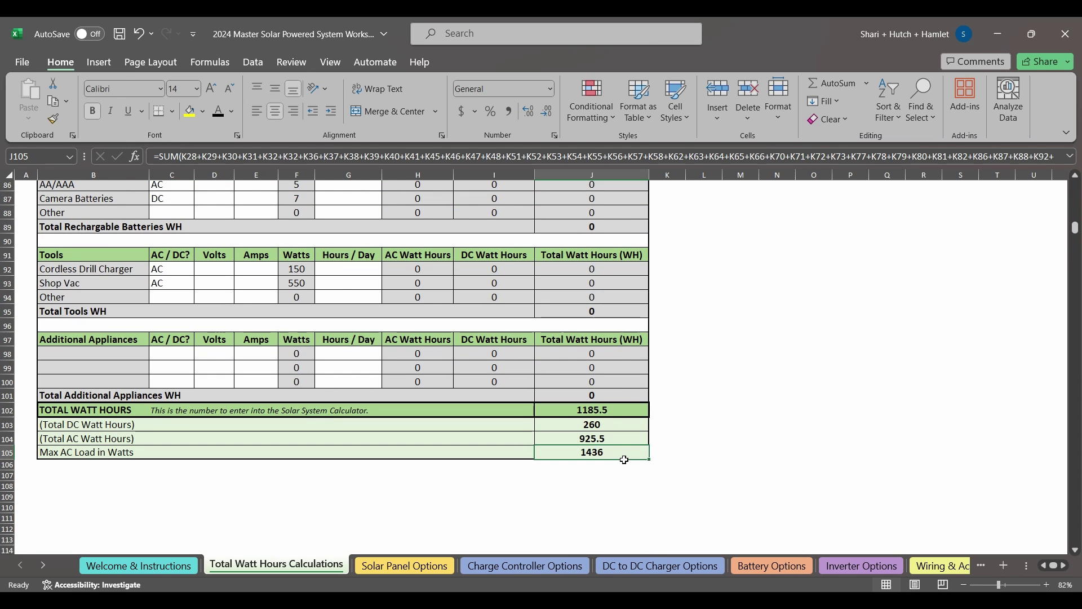
click(296, 269)
scroll(339, 327, up, 11)
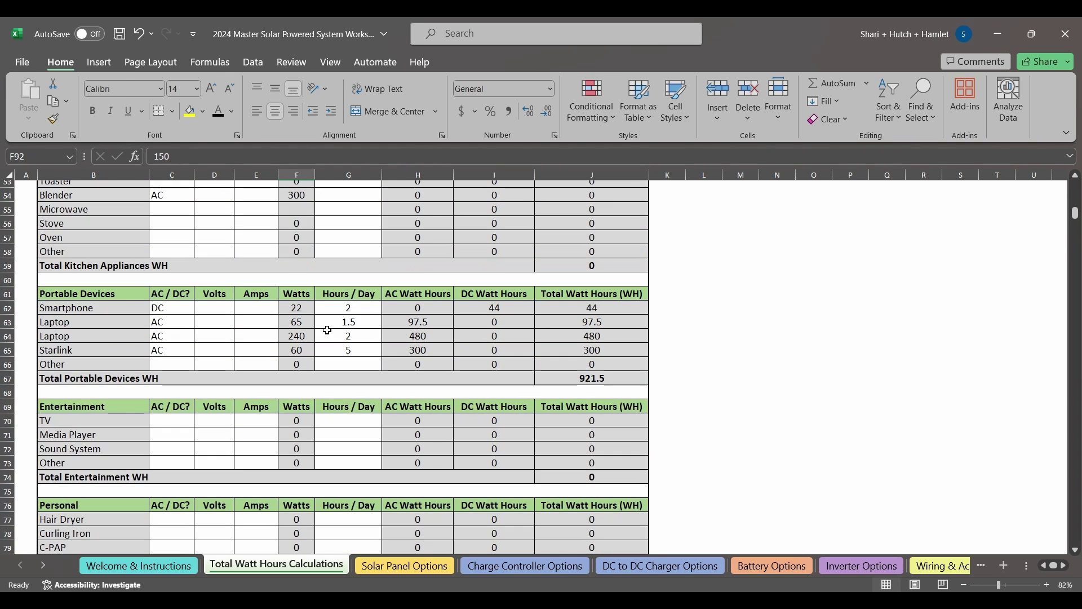
click(309, 337)
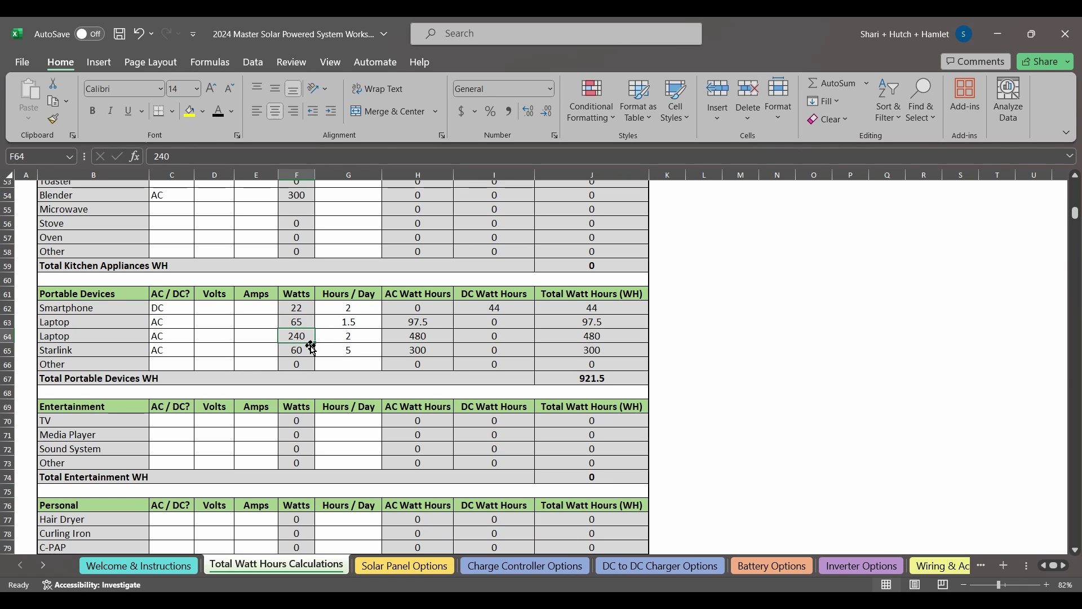
scroll(377, 380, up, 4)
scroll(376, 381, up, 4)
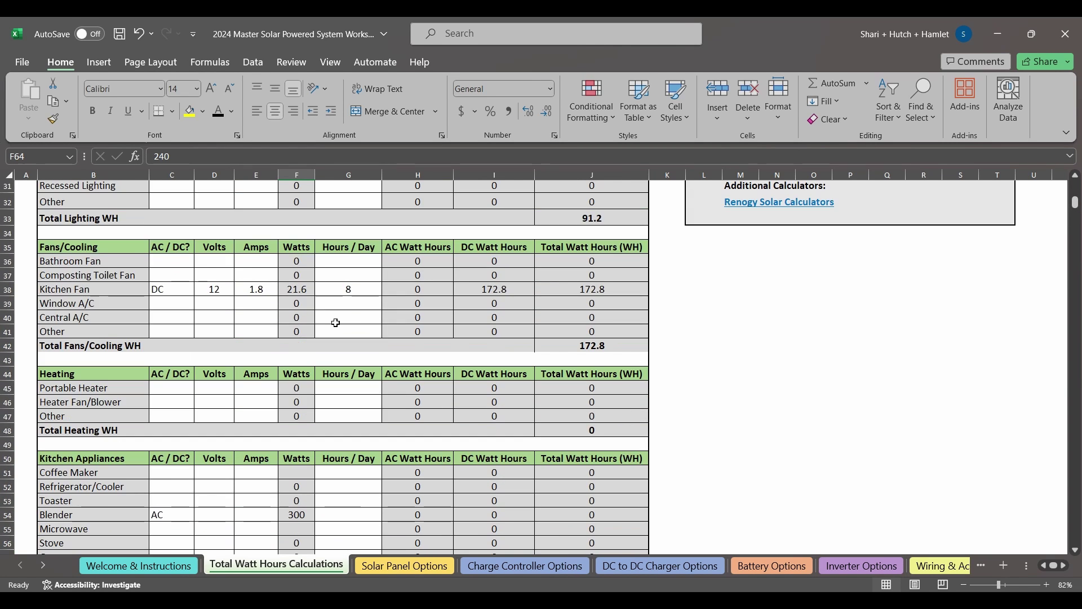
scroll(318, 279, up, 3)
- Check the bulbs' 16 W rating, then enter 381 as the Inverter Options AC load
click(314, 283)
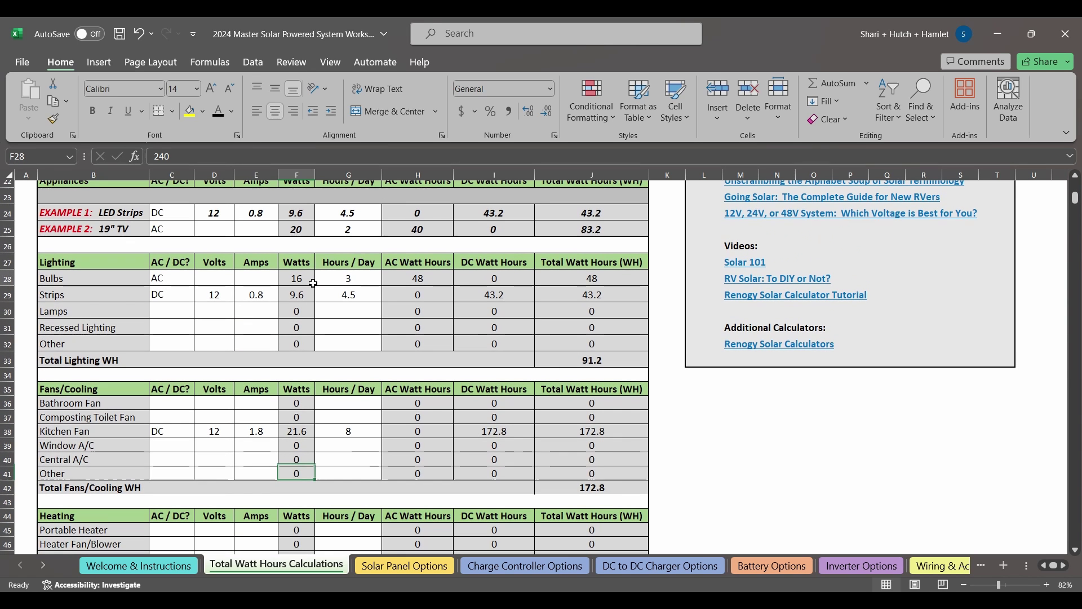
click(855, 561)
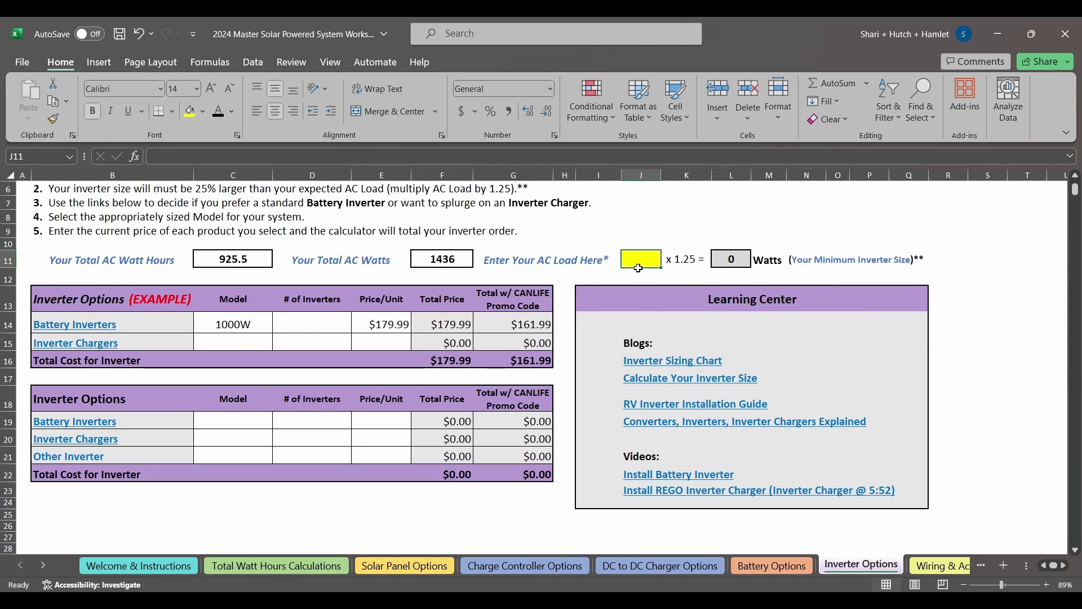
text(38)
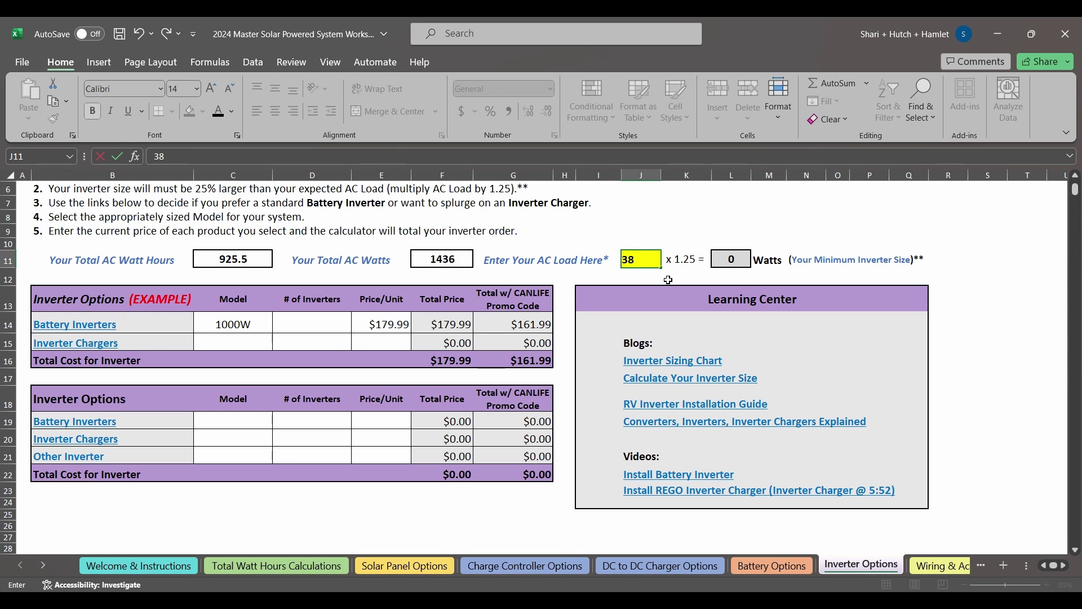
text(1)
key(Tab)
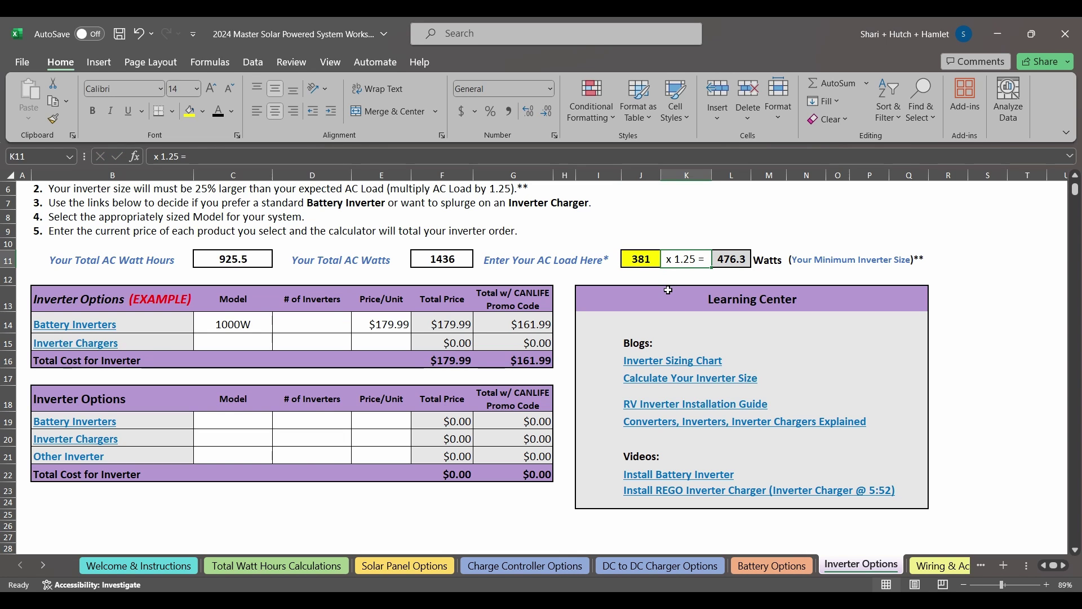
- On Total Watt Hours Calculations, check the Shop Vac's 550 W rating in F93
click(265, 565)
scroll(315, 402, down, 3)
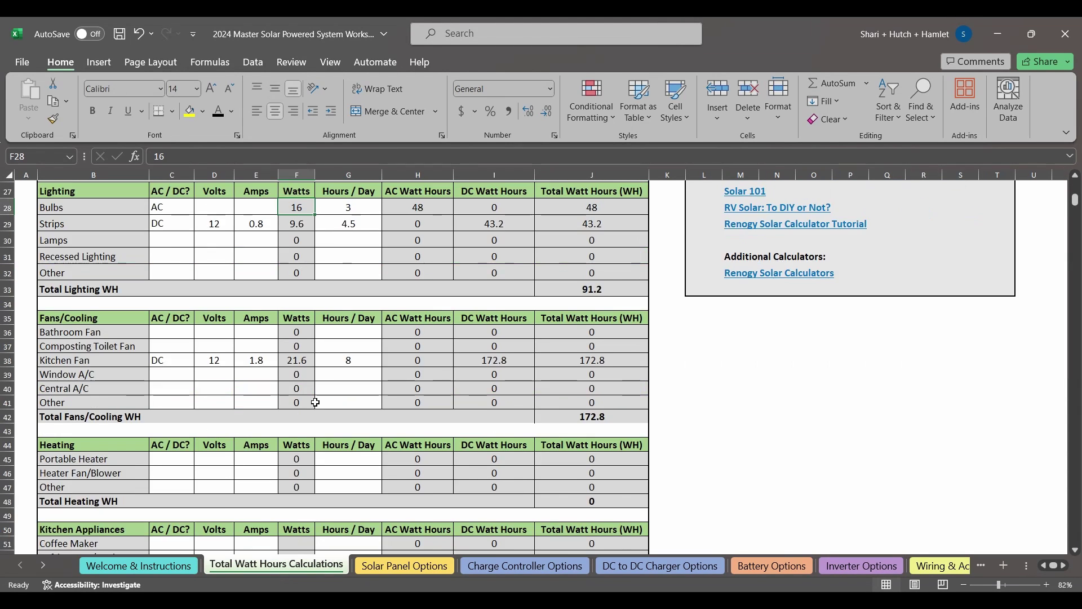
scroll(315, 402, down, 8)
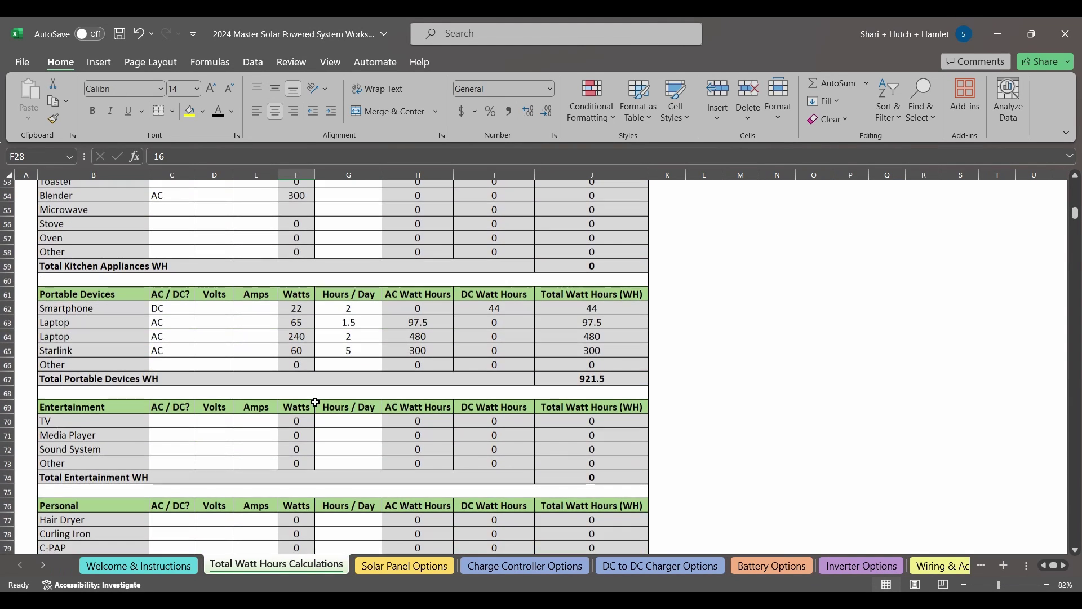
scroll(315, 402, down, 6)
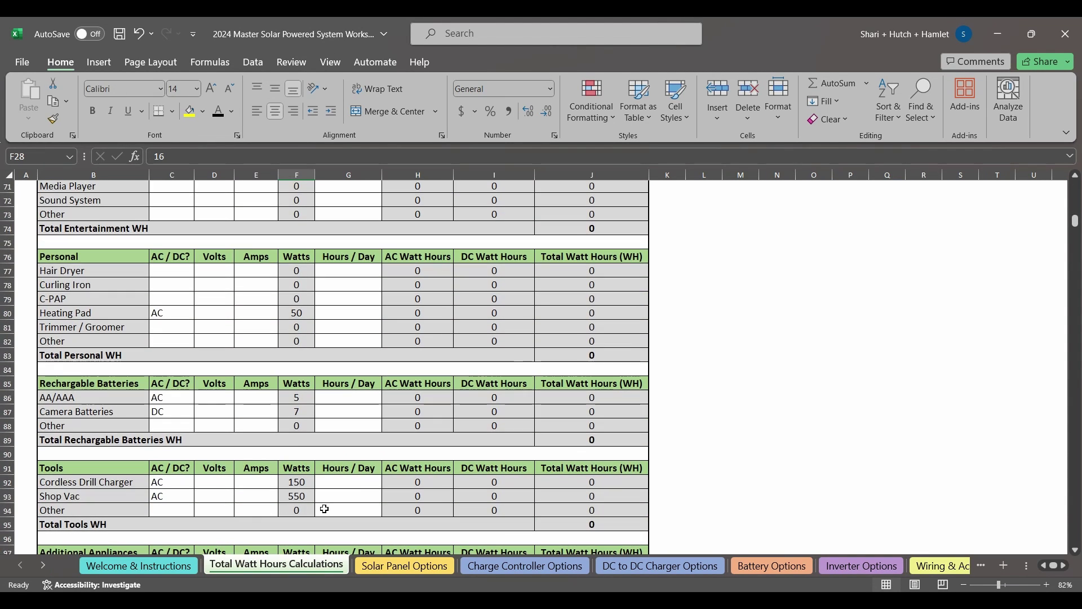
click(309, 496)
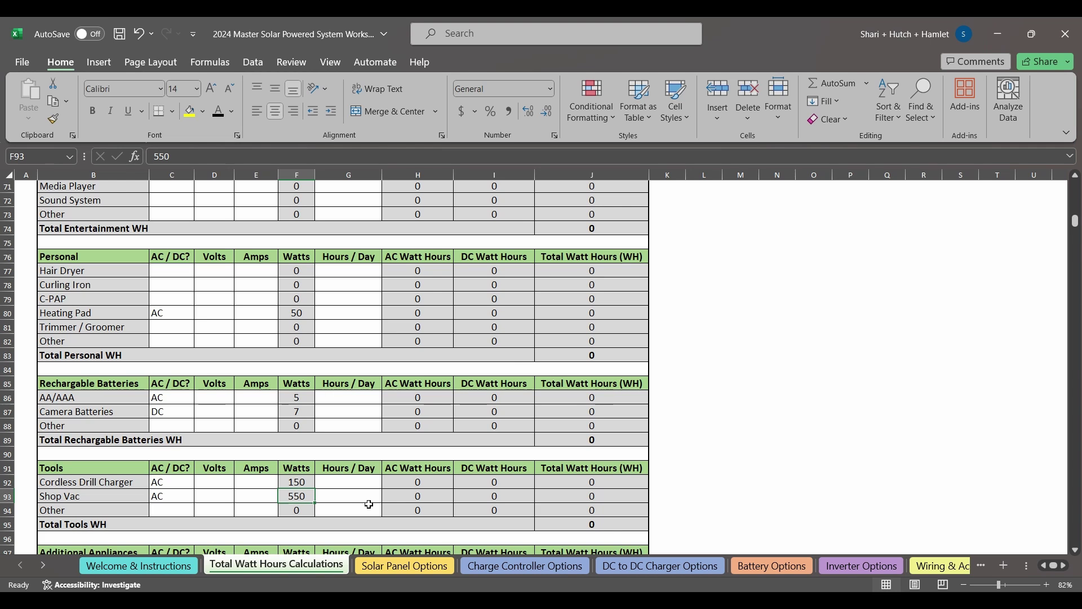
- Replace the 381 AC load in J11 with 550, giving a 687.5 W minimum inverter
click(848, 565)
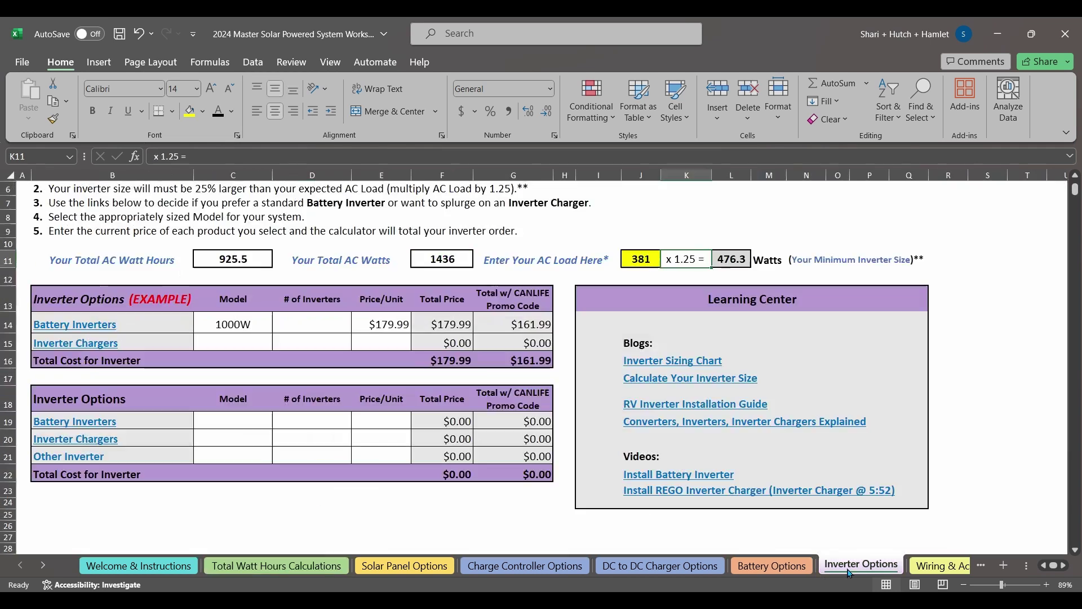
click(648, 265)
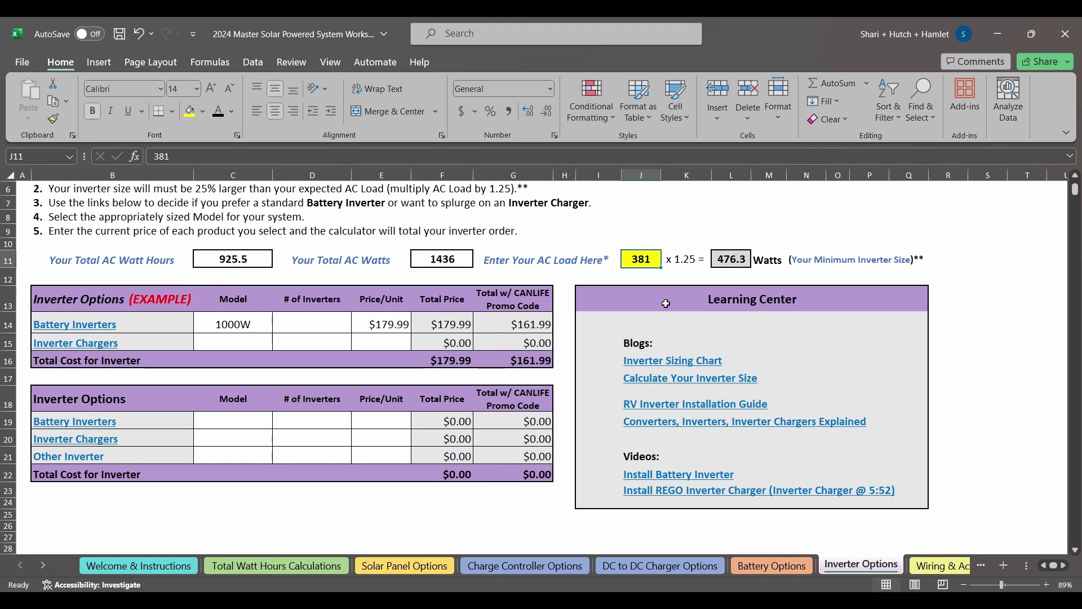
text(550)
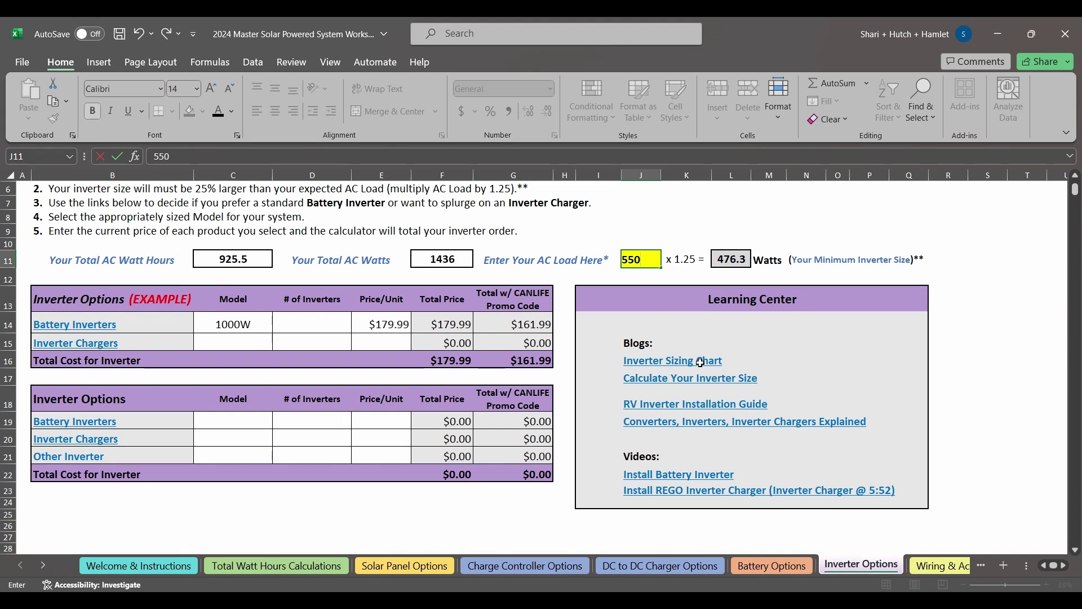
key(Tab)
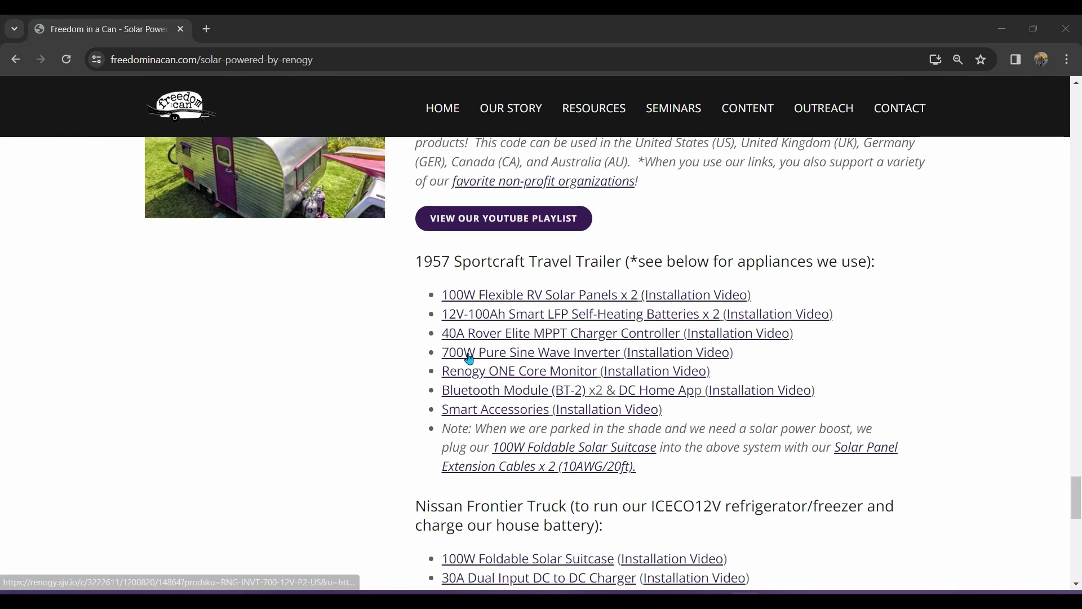
- Open the pure sine wave inverter page and compare it with the worksheet's minimum inverter size
click(469, 355)
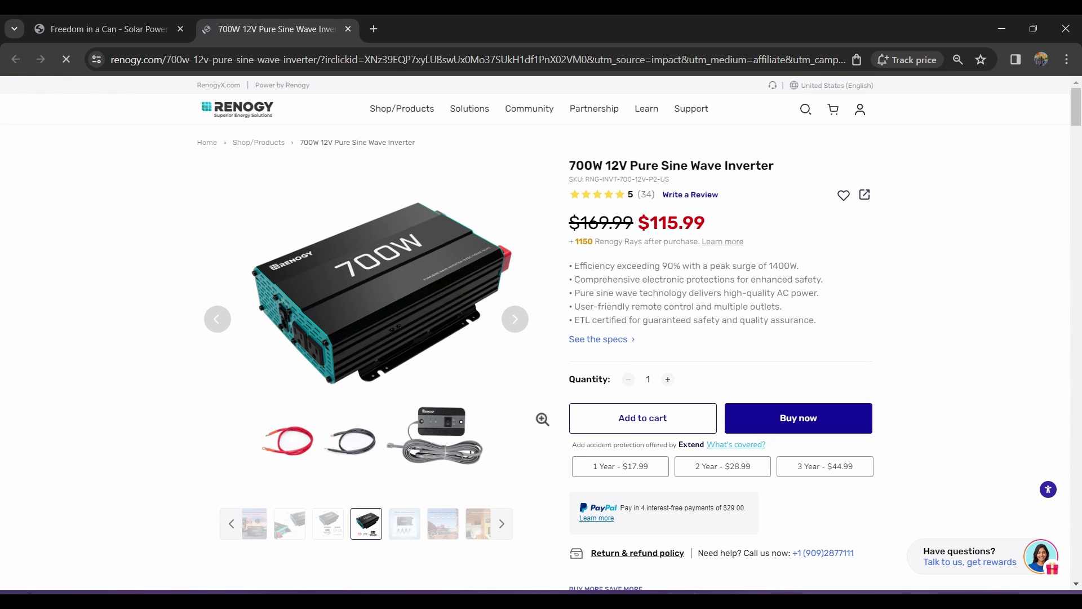
key(alt+Tab)
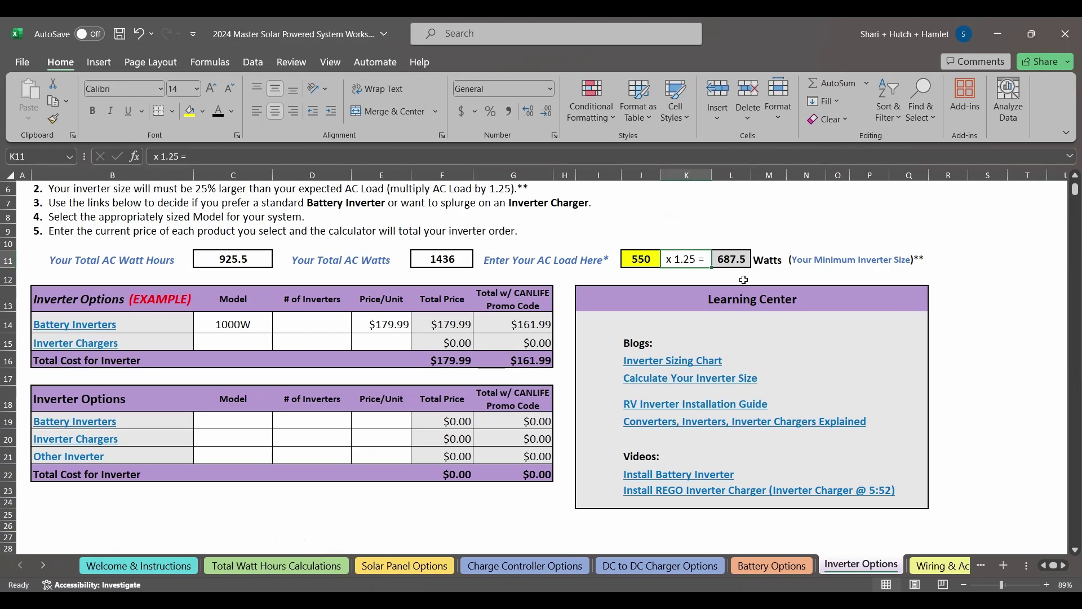
click(742, 260)
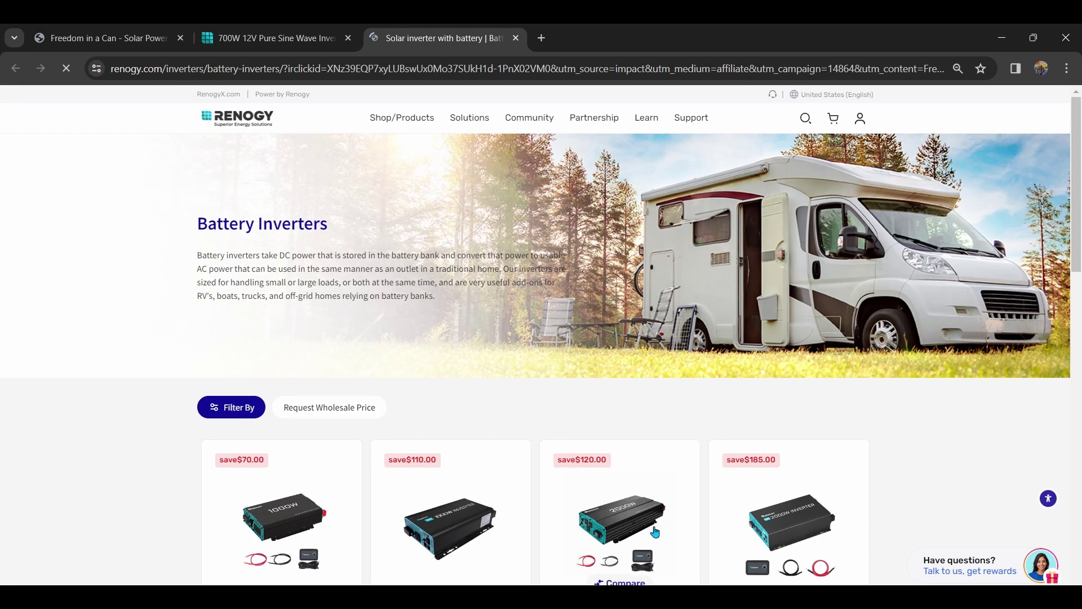
- Open the 3000W 12V Pure Sine Wave Inverter Charger page, priced $629.99
key(alt+Tab)
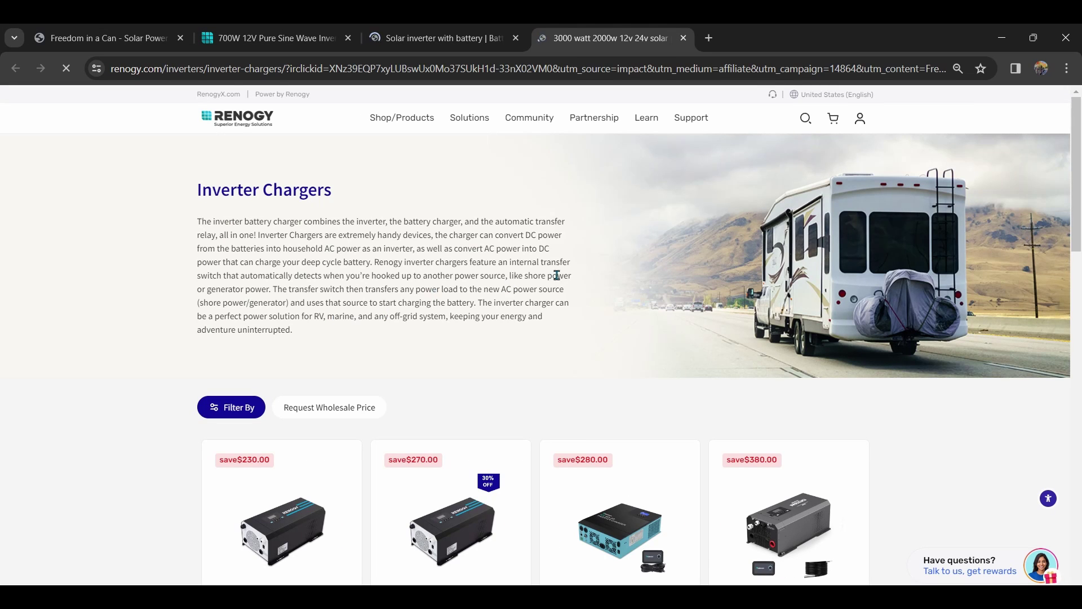
scroll(557, 275, down, 4)
scroll(553, 275, down, 3)
click(433, 267)
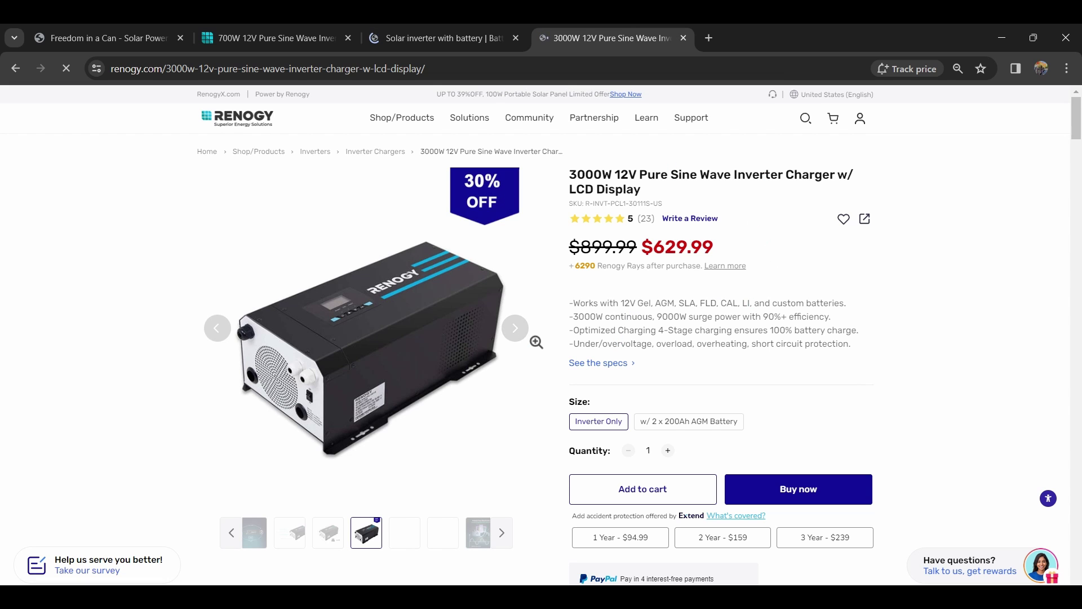
scroll(529, 346, down, 3)
- Return to the solar workbook and go to the Wiring & Accessories sheet's Step 7
key(alt+Tab)
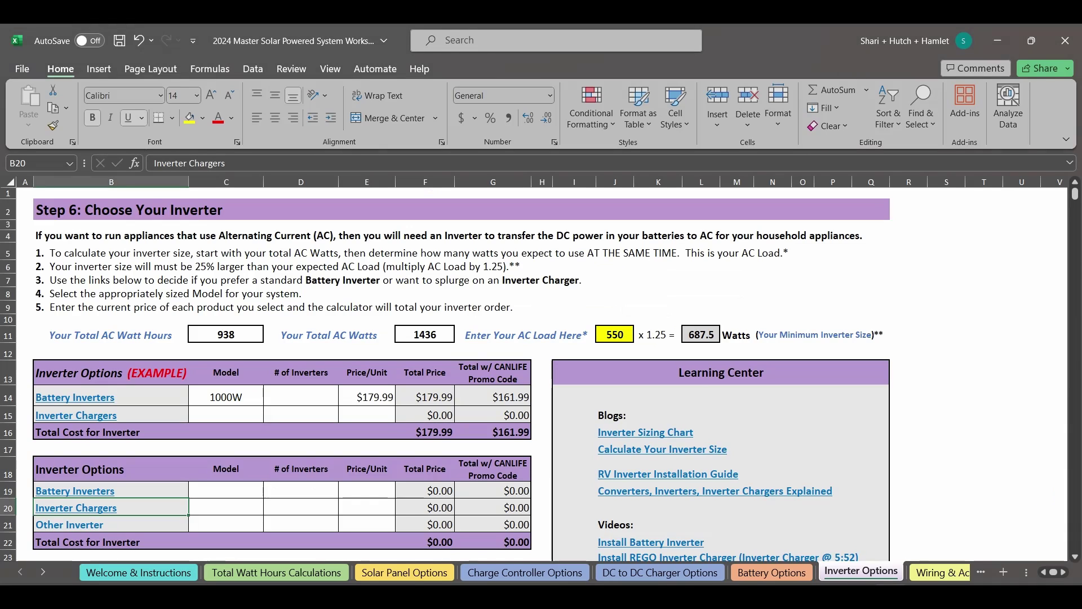
scroll(580, 313, down, 1)
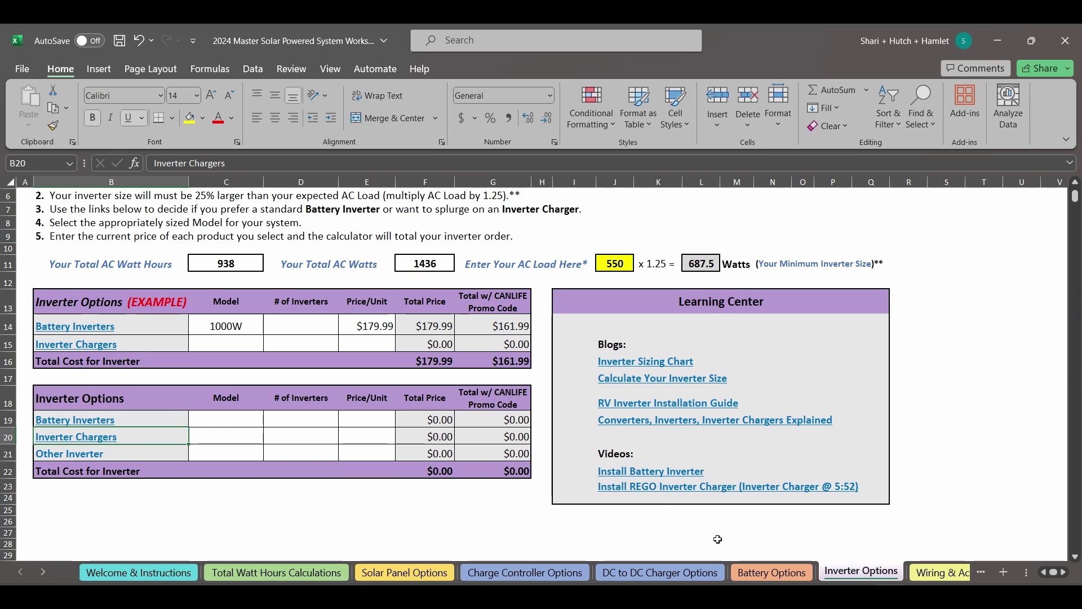
click(848, 566)
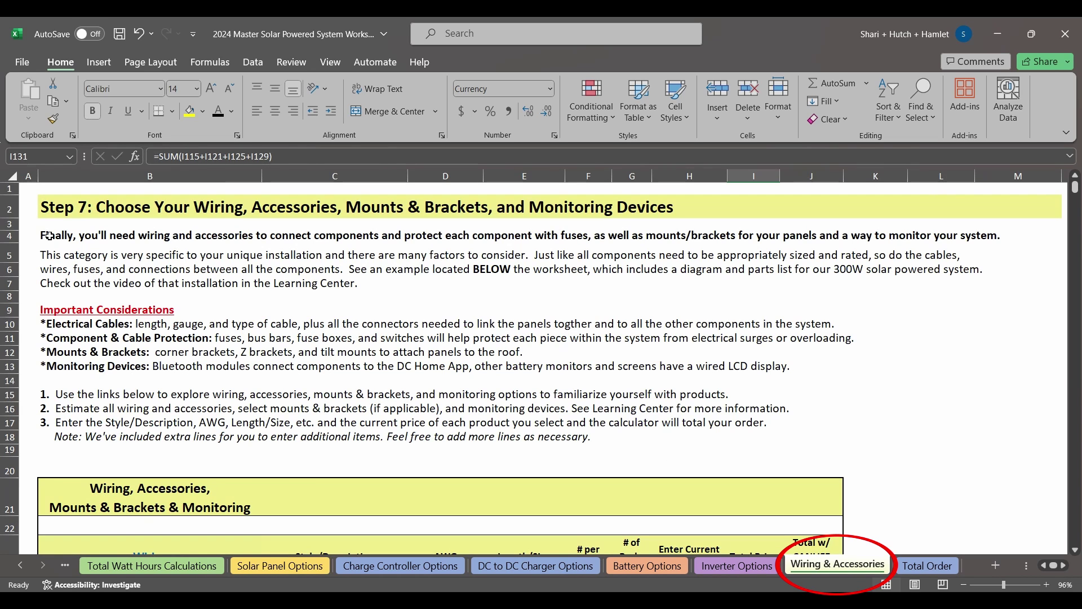
- Scroll past the empty wiring, mounts and monitoring tables ($0.00 total) to the 2021 Wiring Diagram
scroll(60, 244, down, 5)
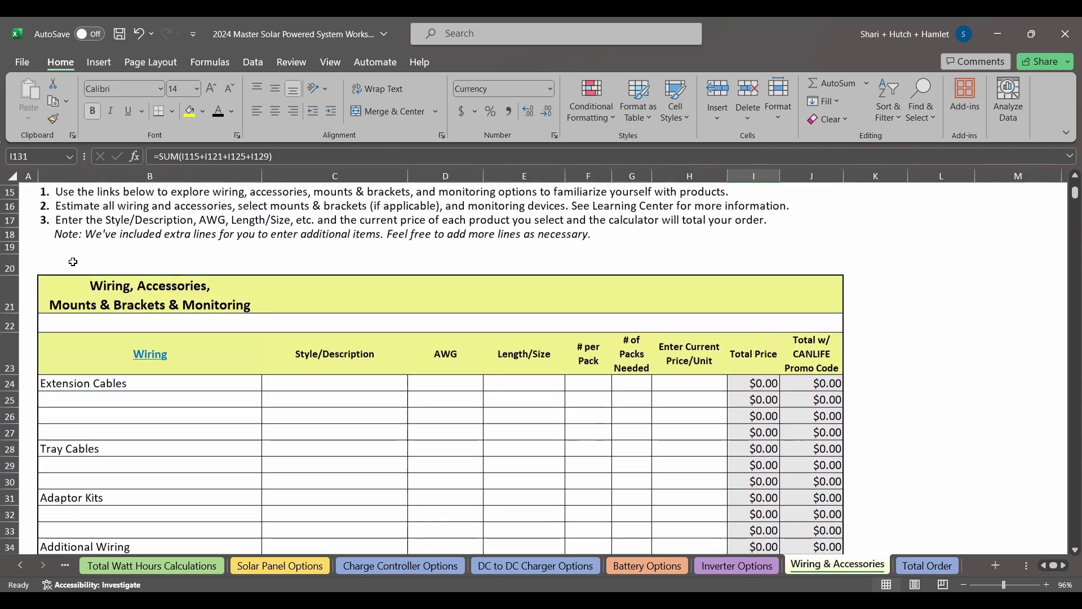
scroll(86, 271, down, 1)
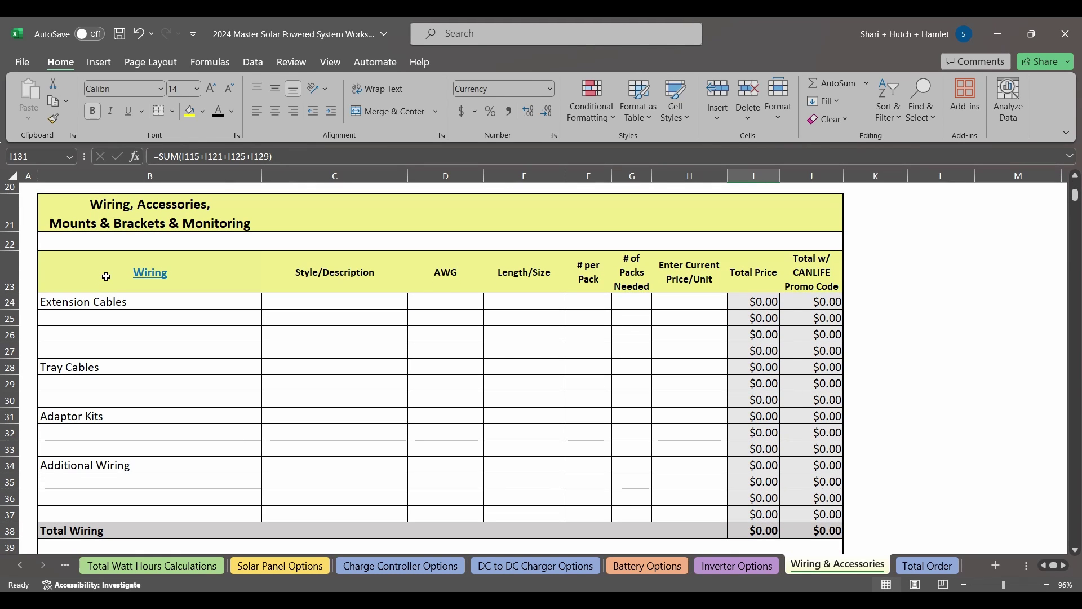
scroll(105, 276, down, 5)
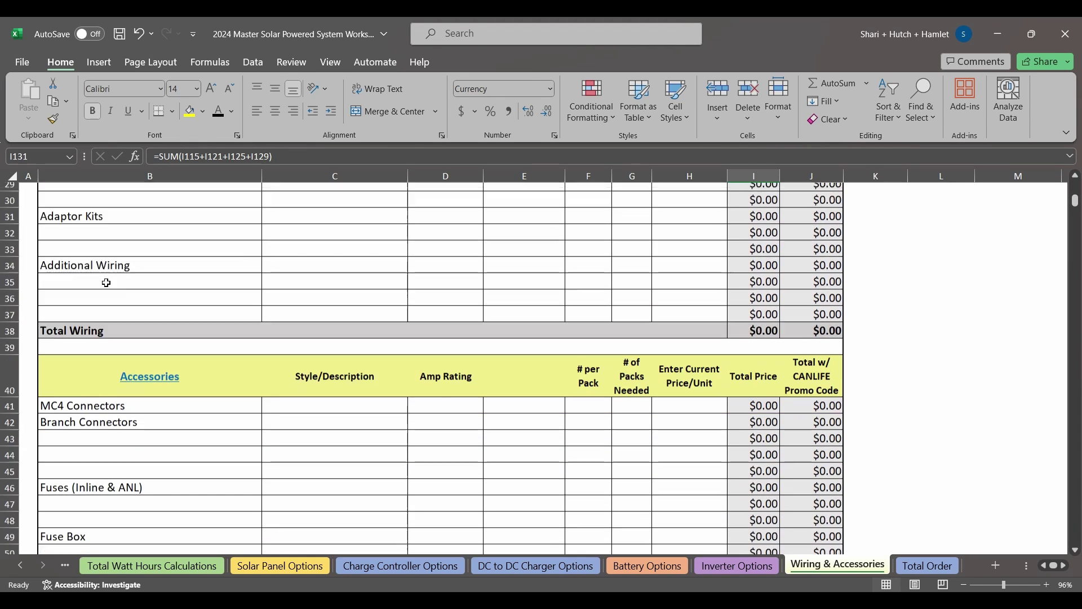
scroll(107, 289, down, 5)
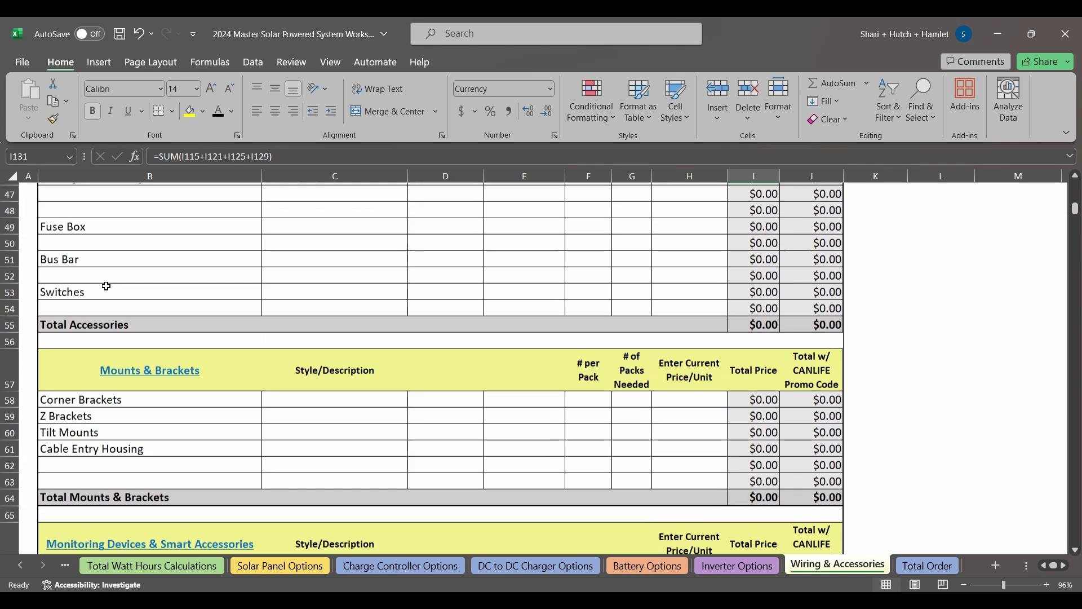
scroll(106, 285, down, 4)
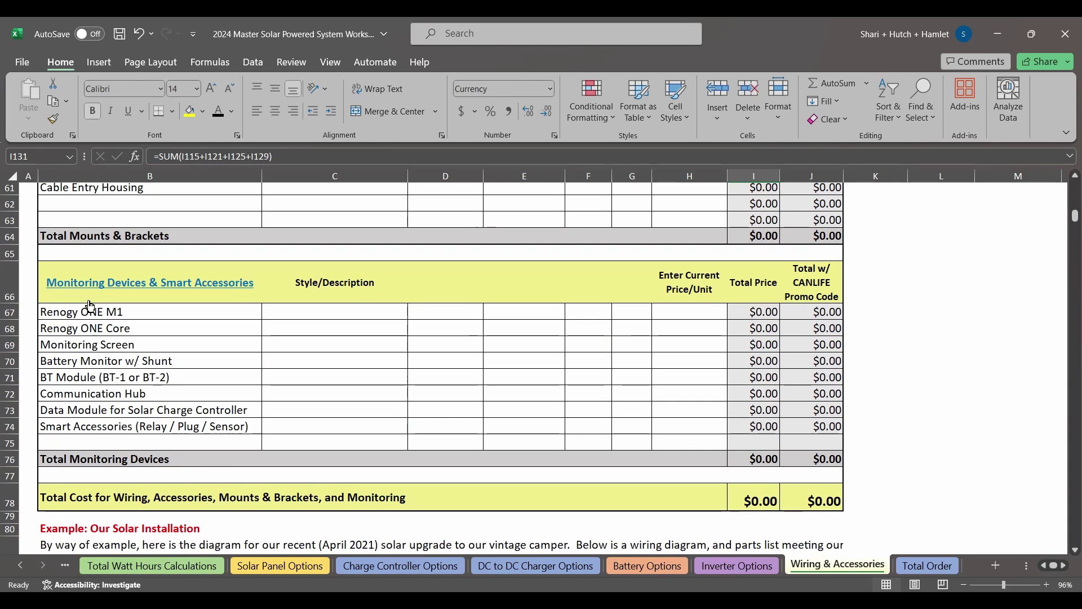
scroll(90, 306, down, 1)
scroll(90, 304, down, 1)
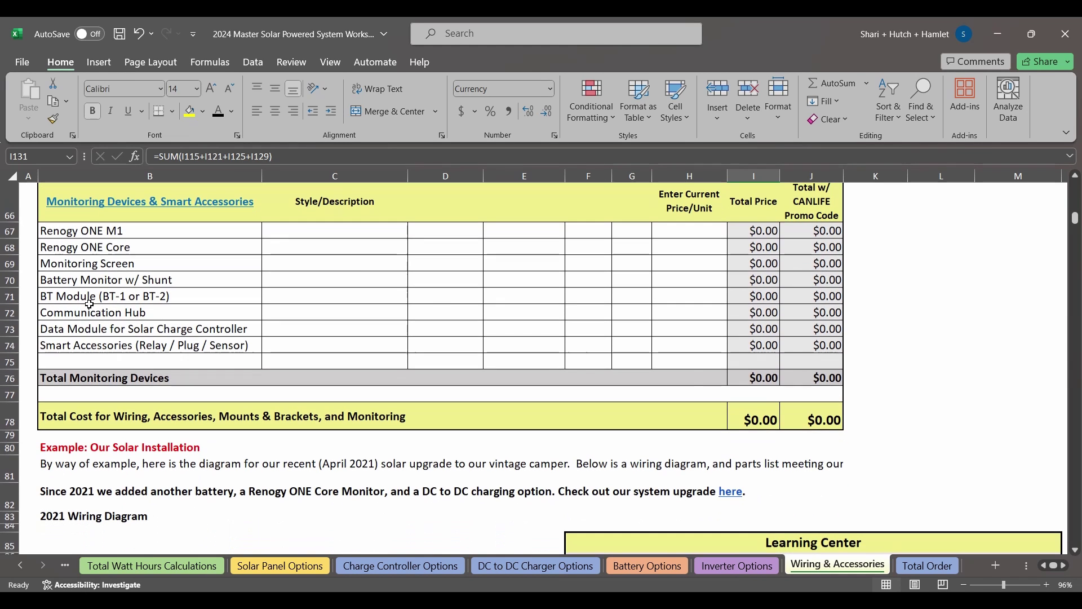
scroll(89, 304, down, 2)
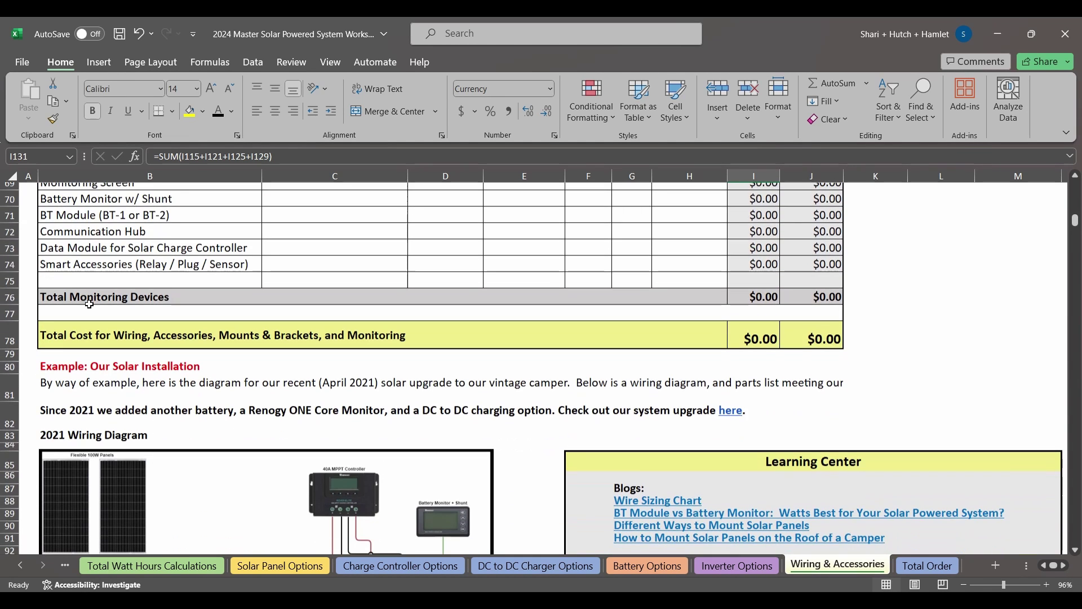
scroll(89, 304, down, 3)
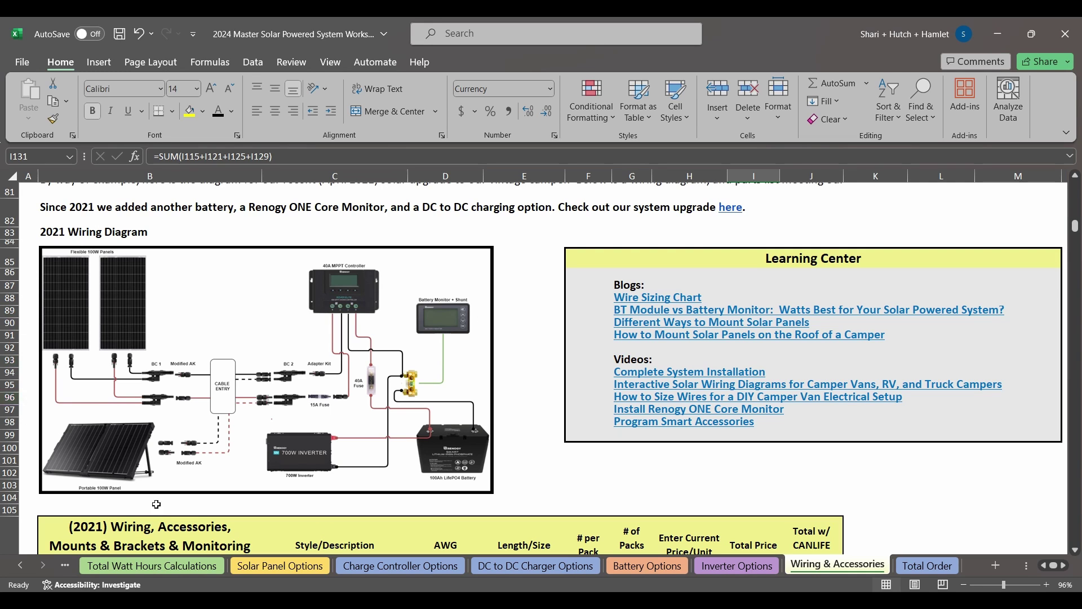
- Review the 2021 example parts list ($373.86) down to row 131, then go to Total Order
scroll(192, 504, down, 3)
scroll(192, 504, up, 2)
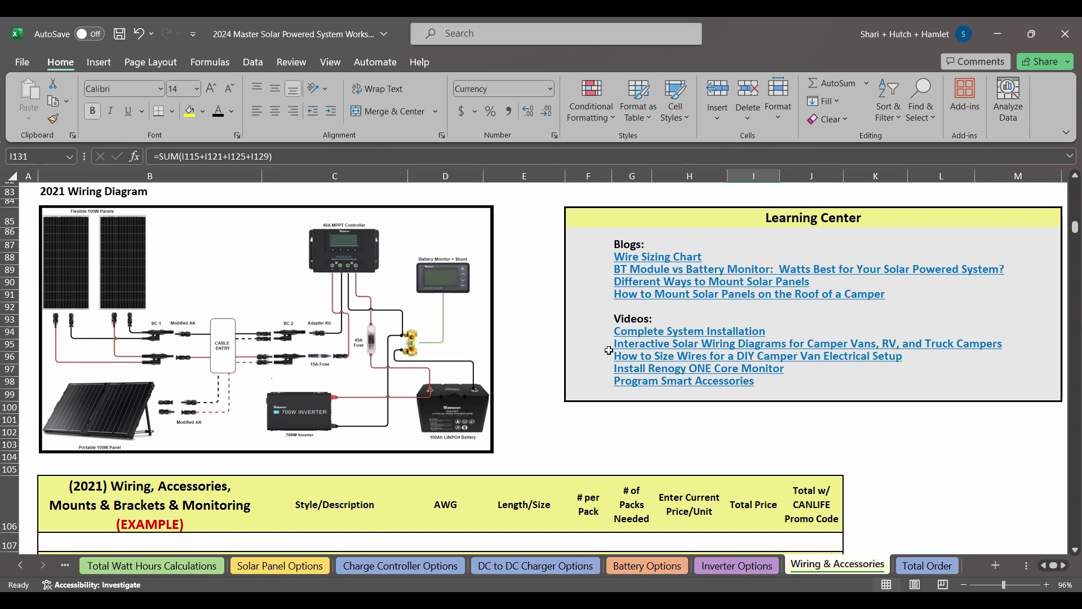
scroll(512, 371, down, 6)
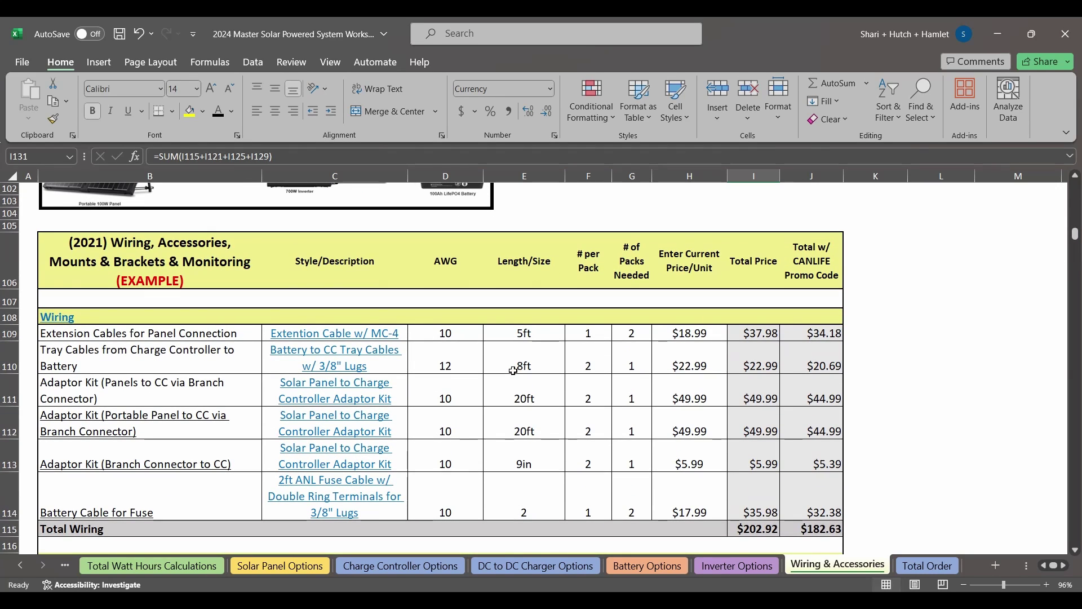
scroll(513, 370, down, 3)
scroll(512, 370, down, 1)
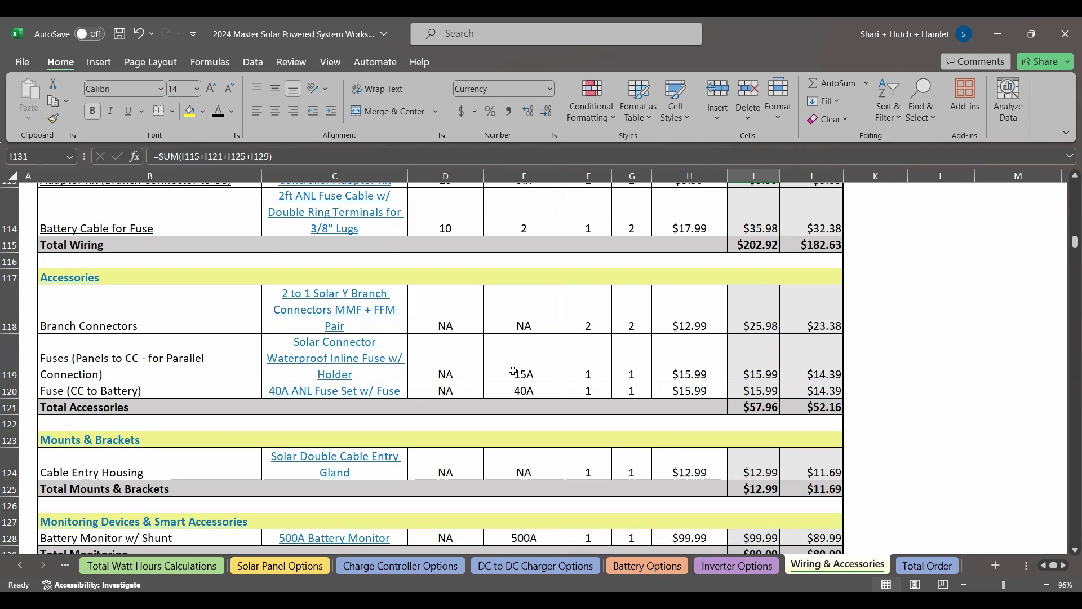
scroll(732, 406, down, 3)
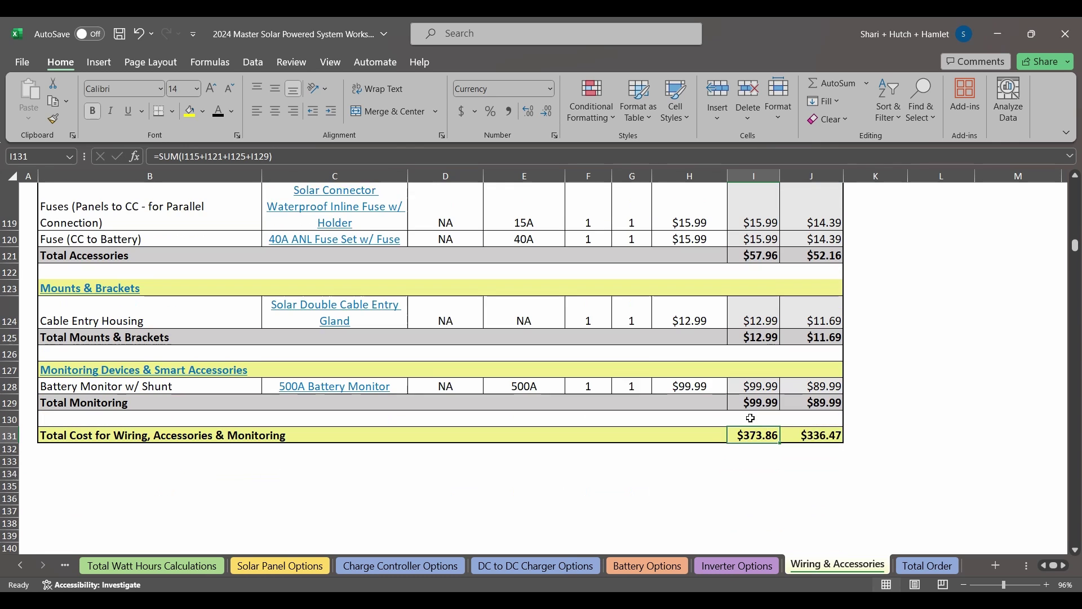
click(935, 568)
- Inspect the Flexible panel count and price formulas in D14 and E14
scroll(424, 308, up, 2)
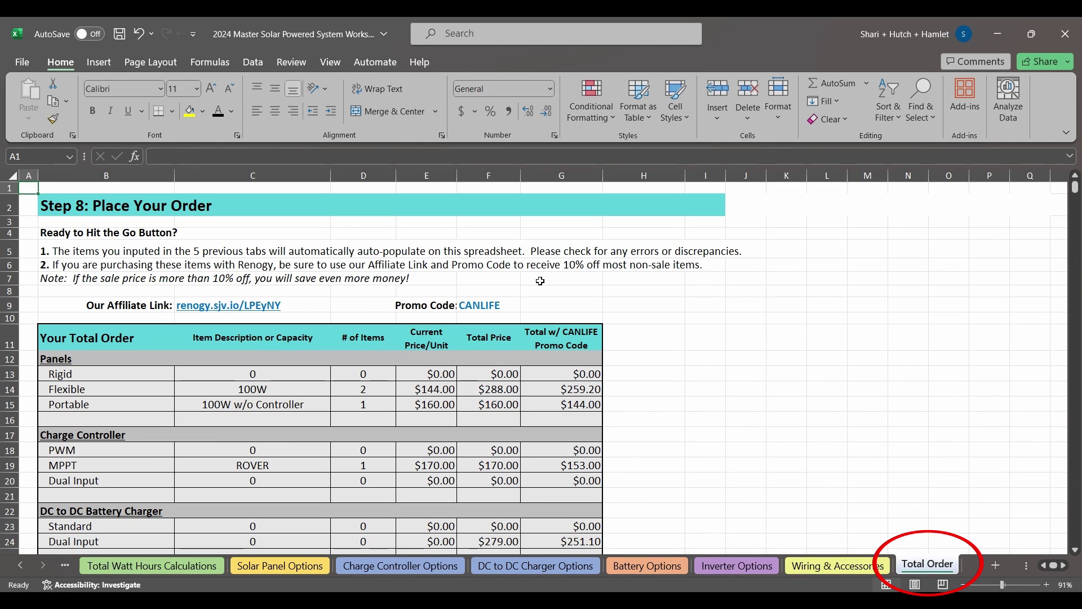
click(363, 389)
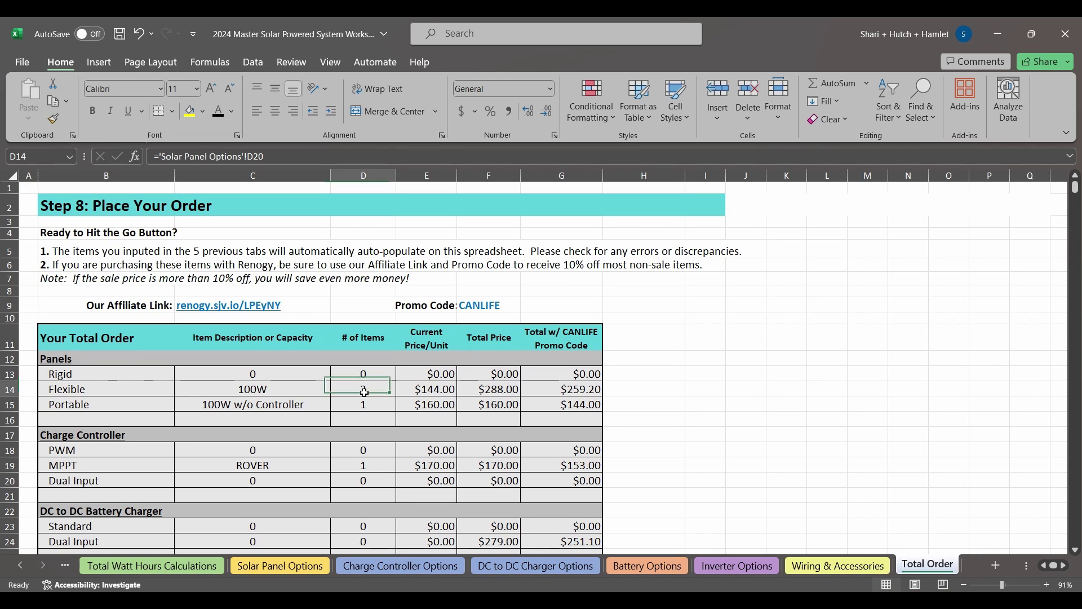
click(451, 394)
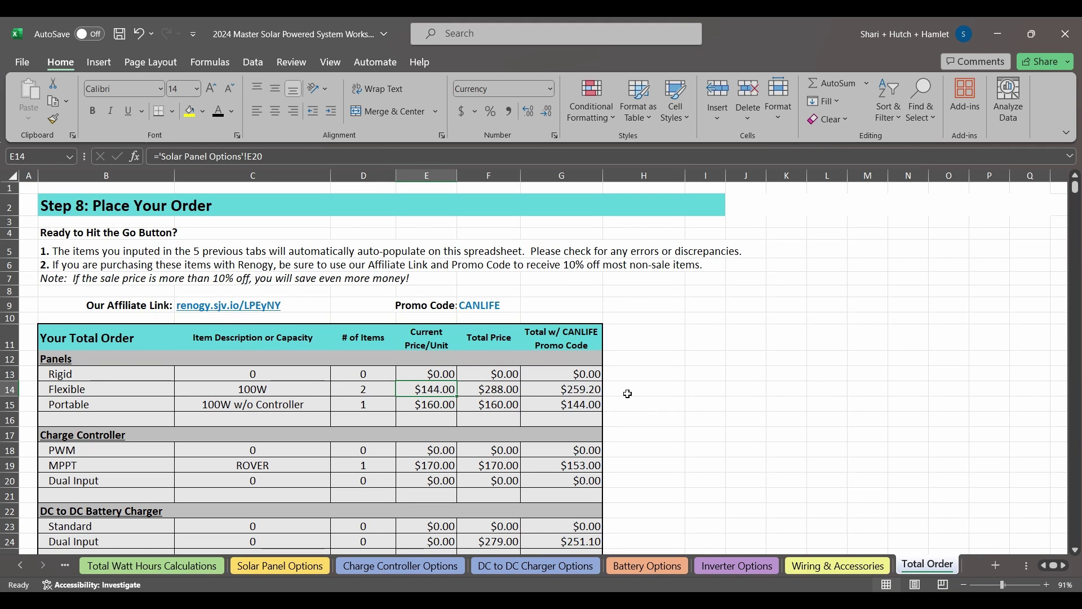
scroll(627, 393, down, 1)
scroll(627, 393, down, 4)
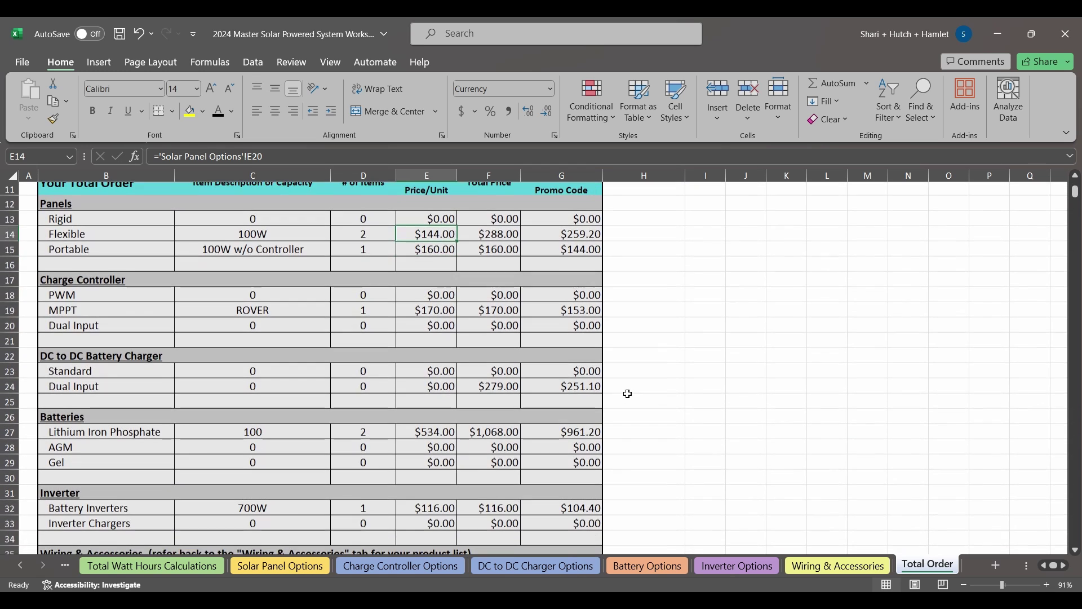
- Inspect the inverter price, its CANLIFE promo price, and the $1,872.90 discounted projected total
click(427, 468)
click(595, 468)
scroll(642, 427, down, 5)
click(586, 432)
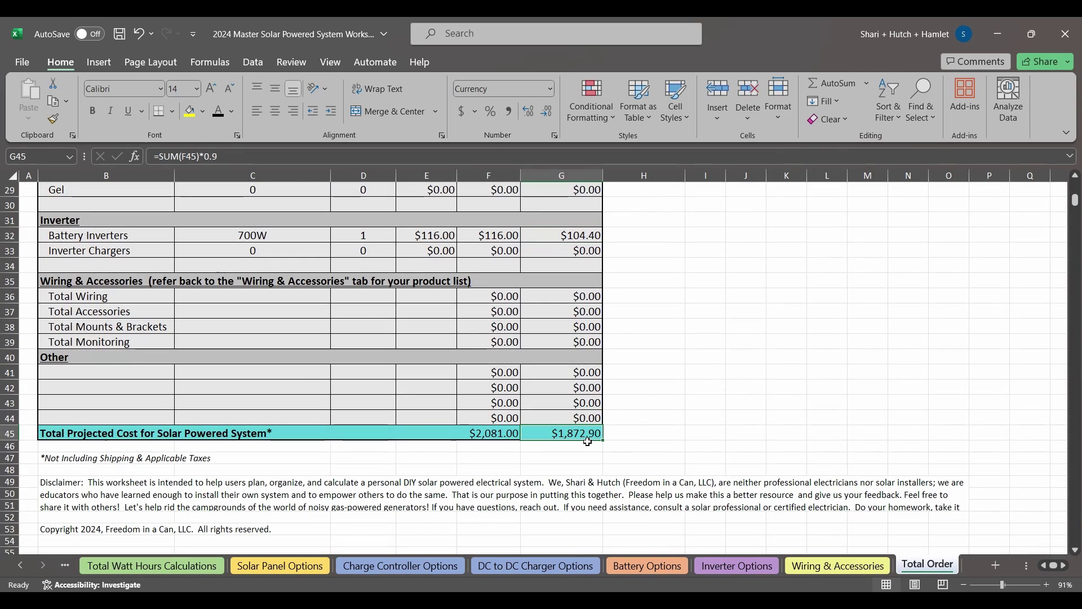
scroll(659, 453, down, 2)
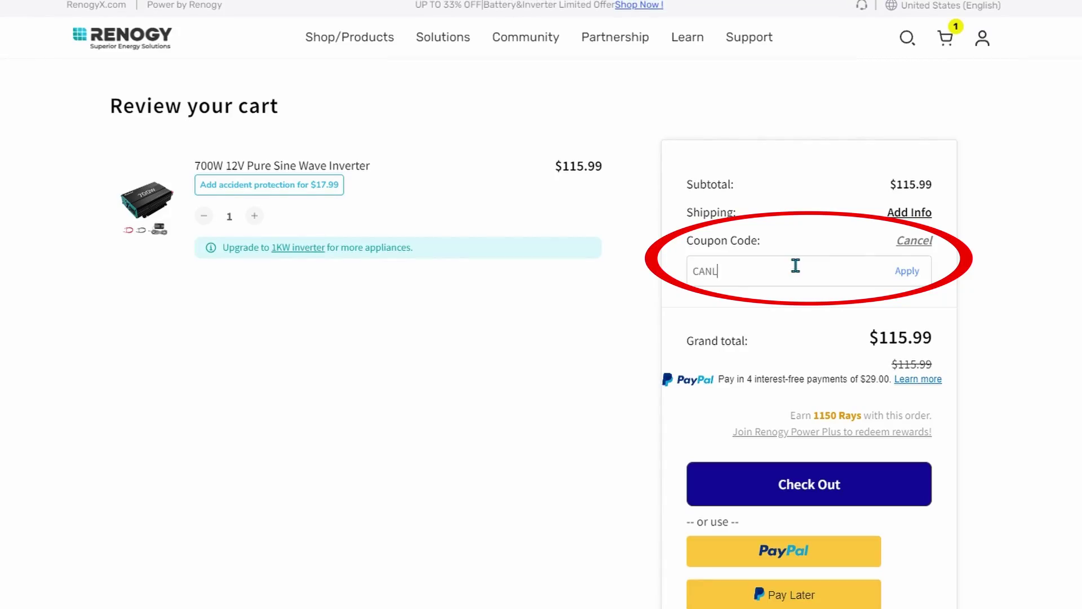
- Apply the CANLIFE coupon, taking $11.60 off for a $104.39 grand total
click(907, 272)
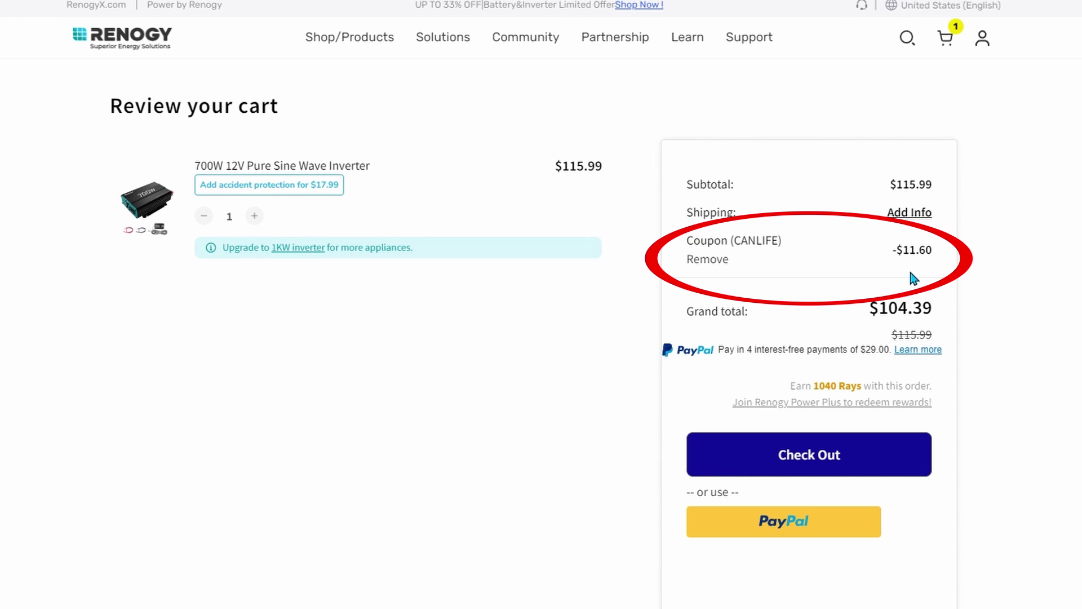